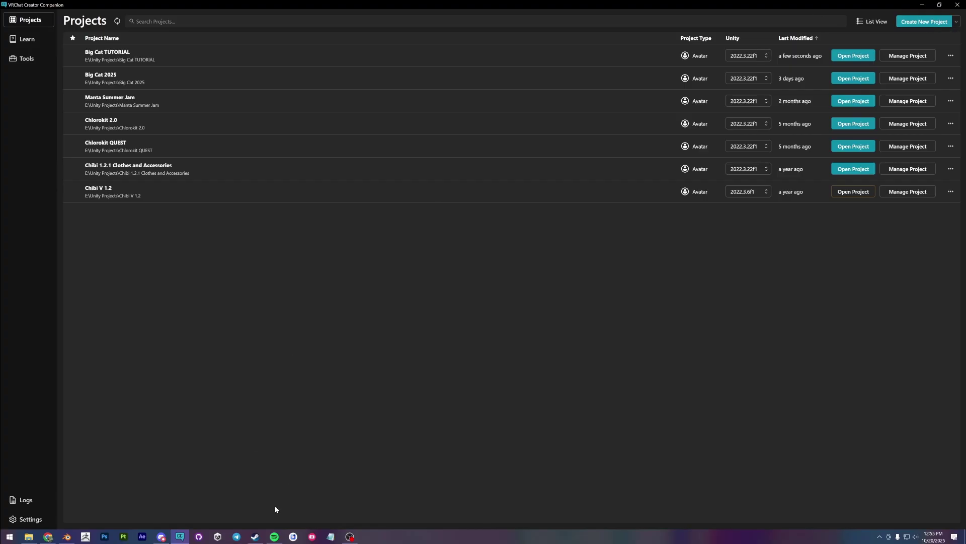
# Step: Start a new project from the Creator Companion Projects list to reach the template page
pyautogui.click(926, 22)
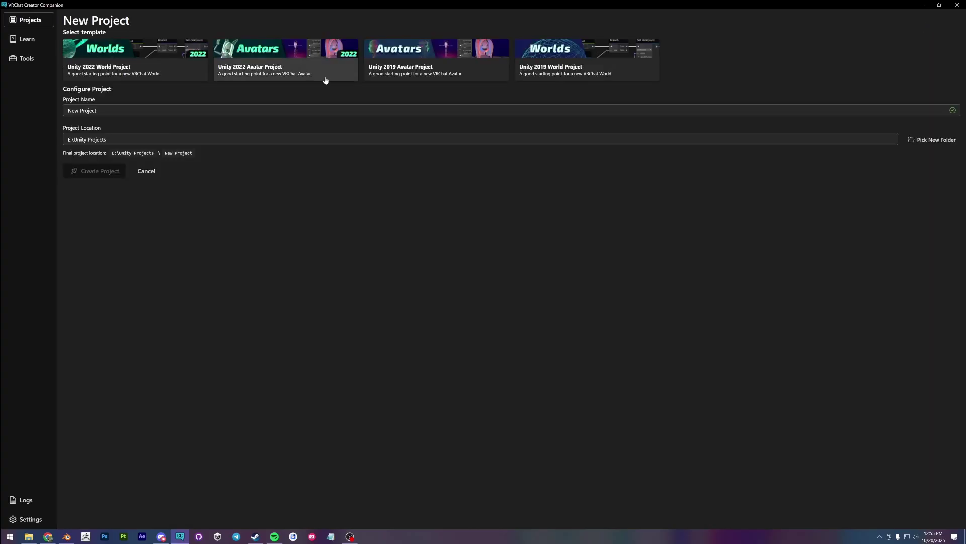
# Step: Pick the Unity 2022 Avatar template, check the project location path, then return to Projects
pyautogui.click(275, 59)
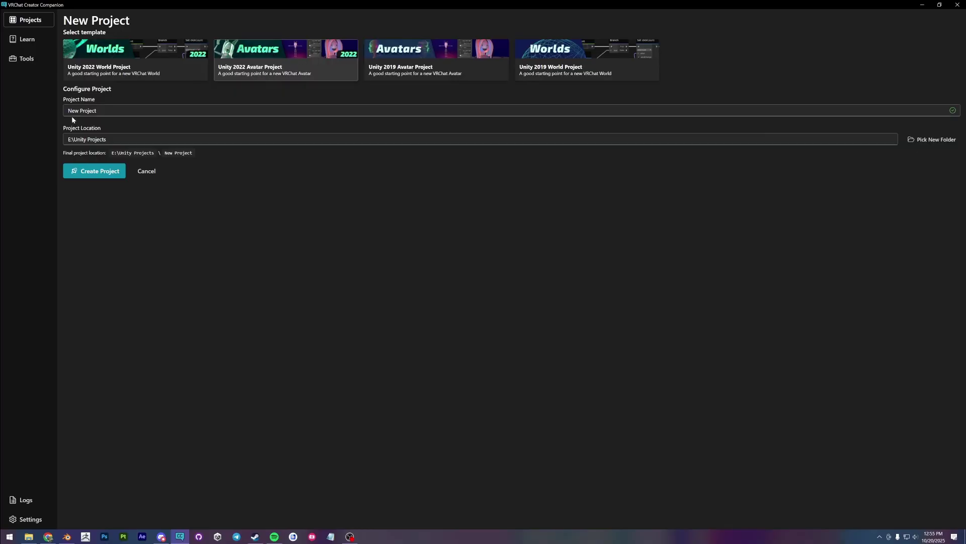
pyautogui.moveTo(107, 139); pyautogui.dragTo(63, 139)
pyautogui.click(63, 139)
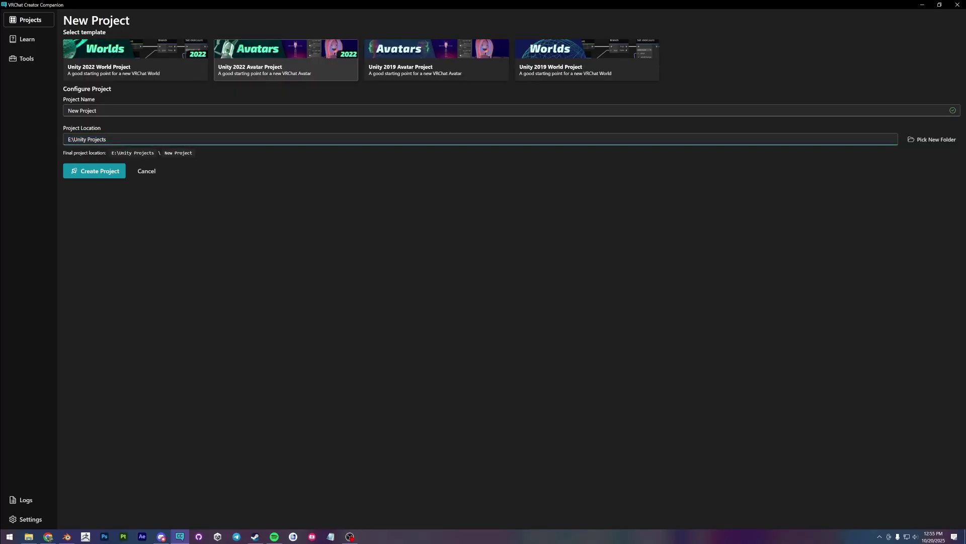
pyautogui.click(28, 22)
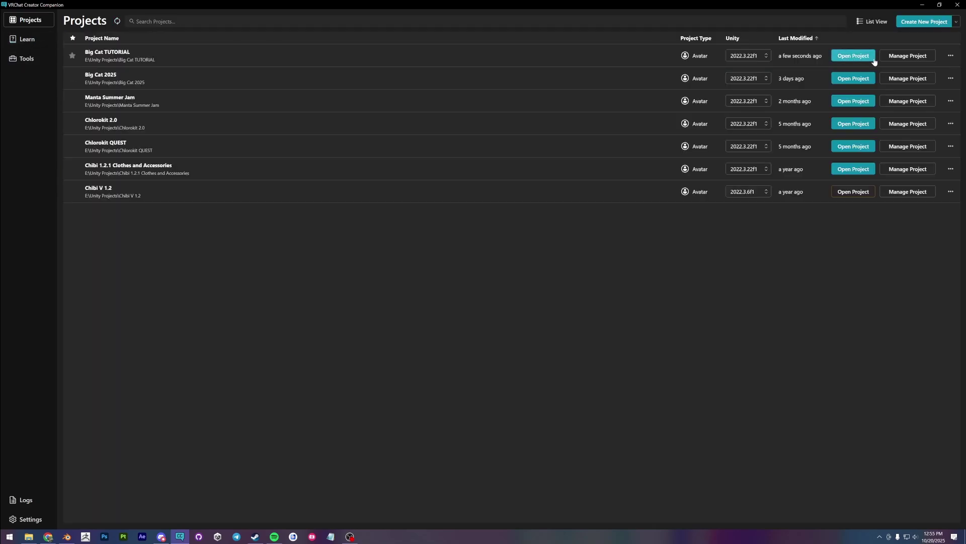
# Step: Review Big Cat TUTORIAL's packages (Poiyomi Toon Shader, VRCFury, GoGoLoco), then open it in Unity
pyautogui.click(919, 57)
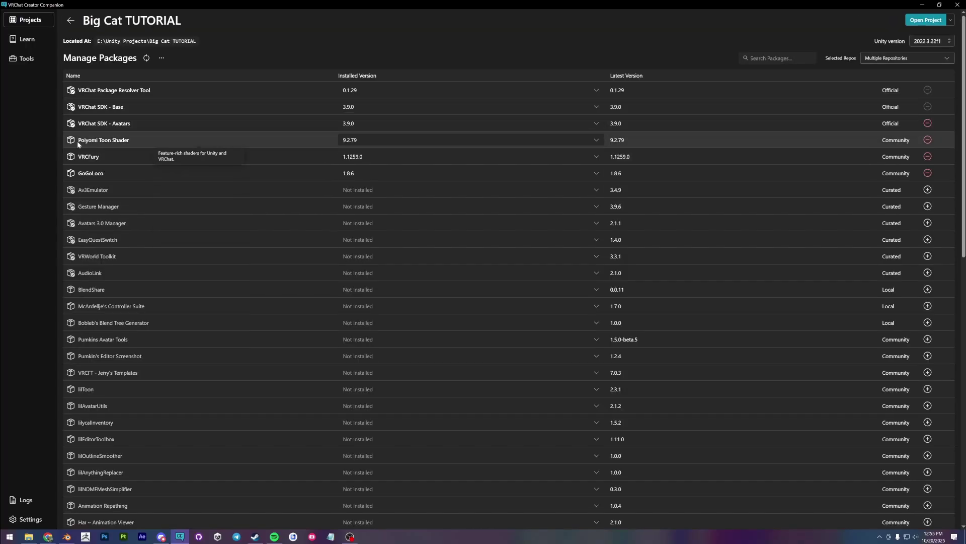
pyautogui.moveTo(101, 140); pyautogui.dragTo(128, 140)
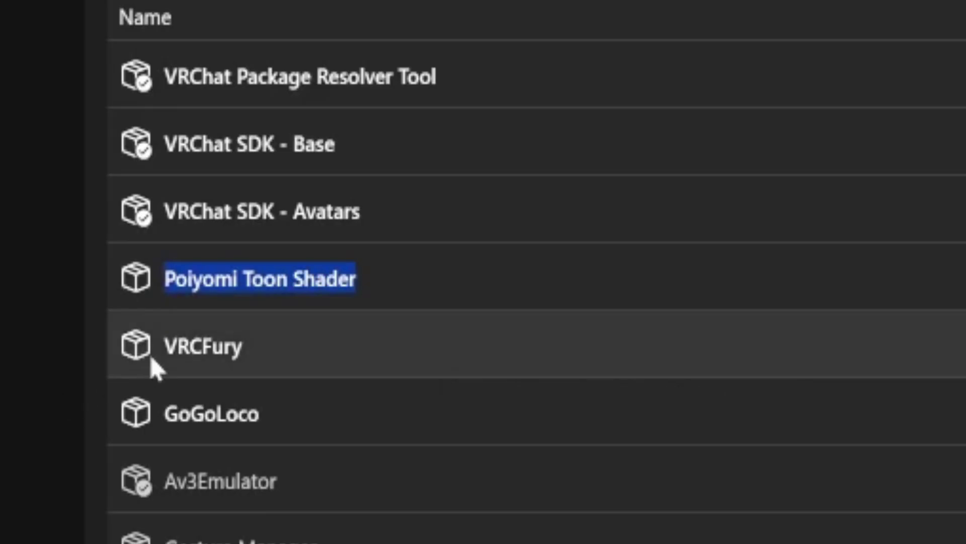
pyautogui.click(151, 367)
pyautogui.doubleClick(277, 421)
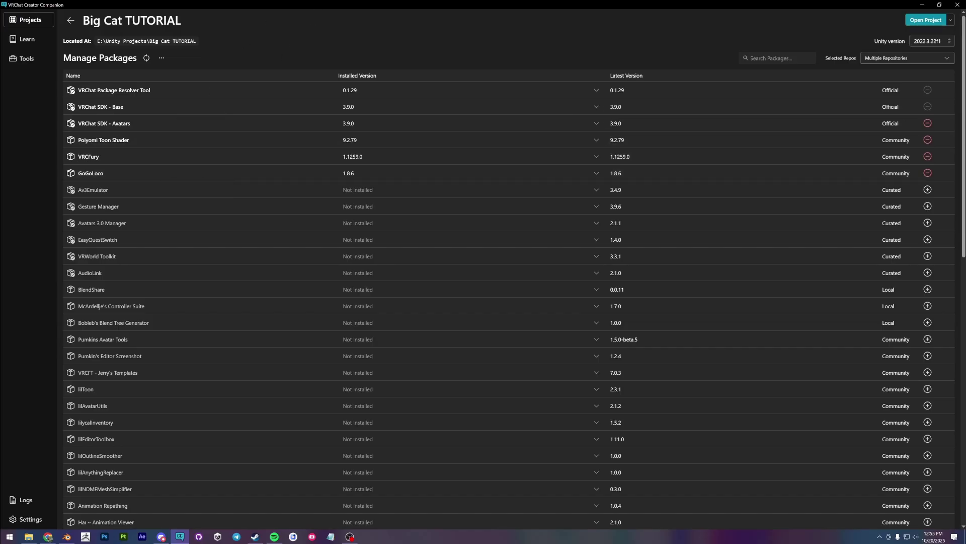
pyautogui.click(925, 20)
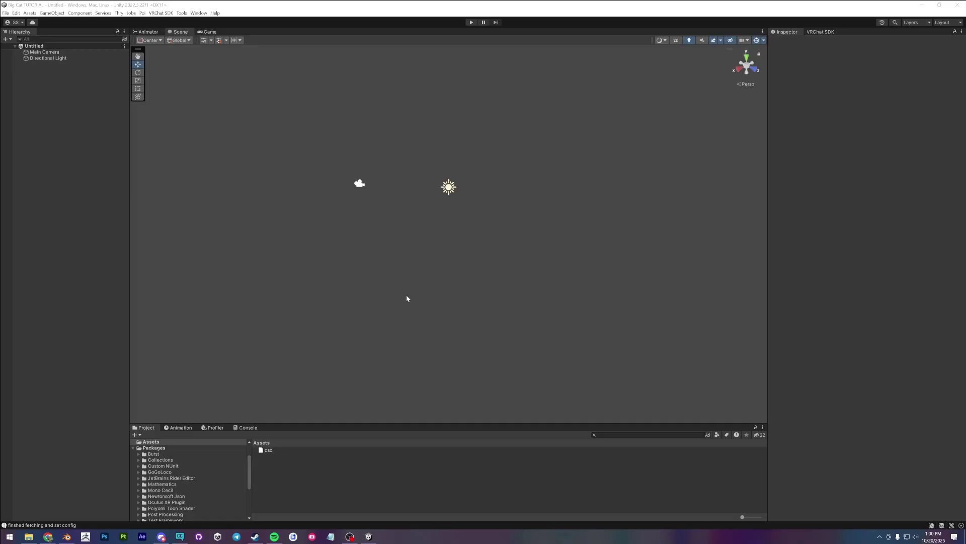
# Step: Import the custom package skip4D_BigCat2025_V1 from FINAL FILES with all its assets
pyautogui.rightClick(272, 468)
pyautogui.moveTo(312, 312)
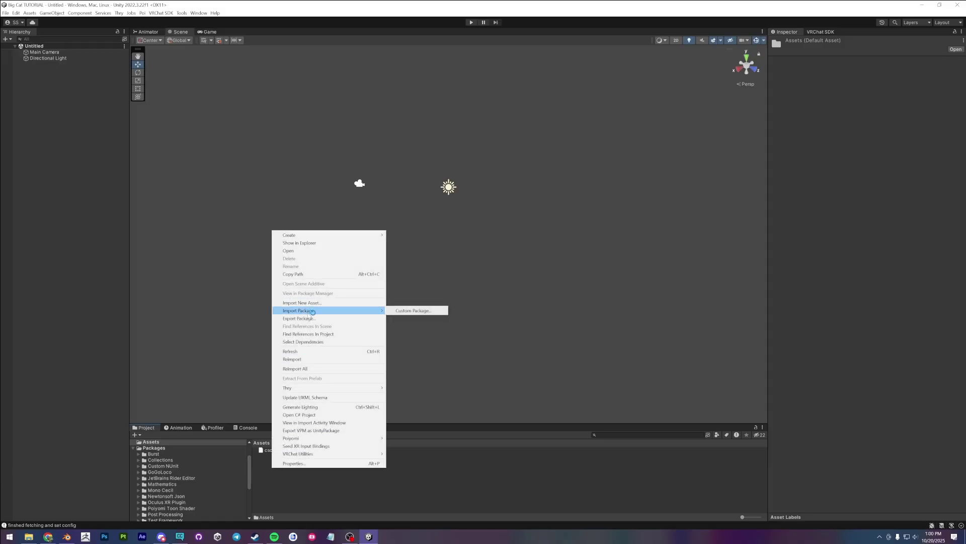
pyautogui.click(413, 310)
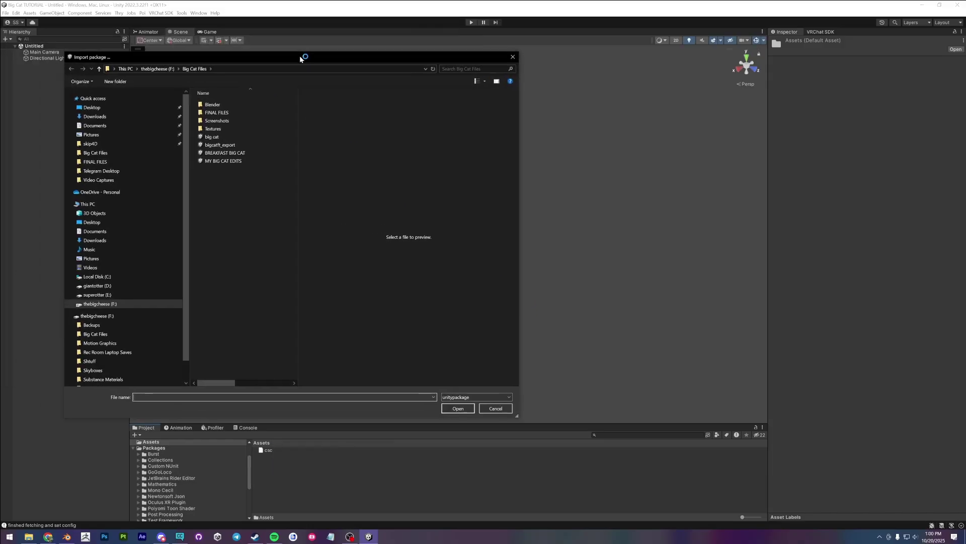
pyautogui.doubleClick(236, 111)
pyautogui.click(246, 129)
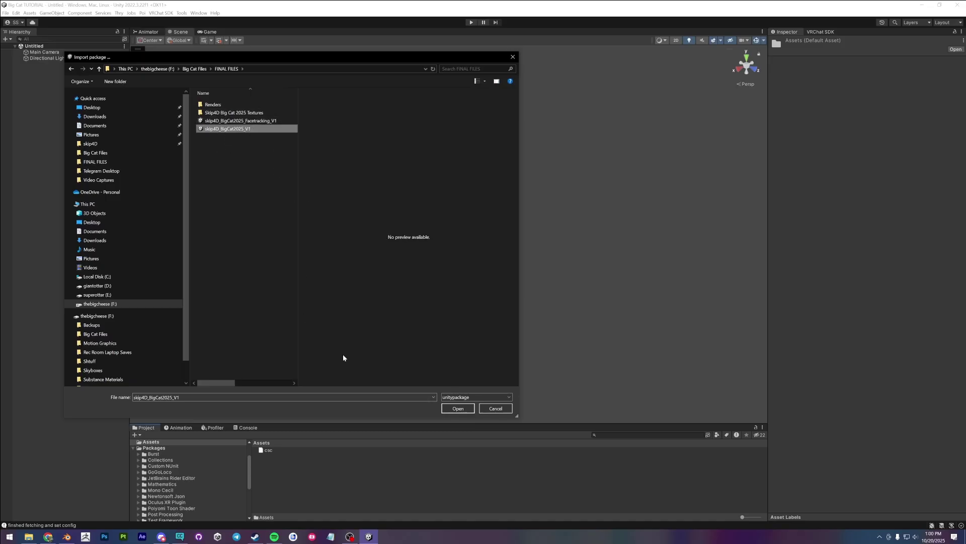
pyautogui.click(458, 408)
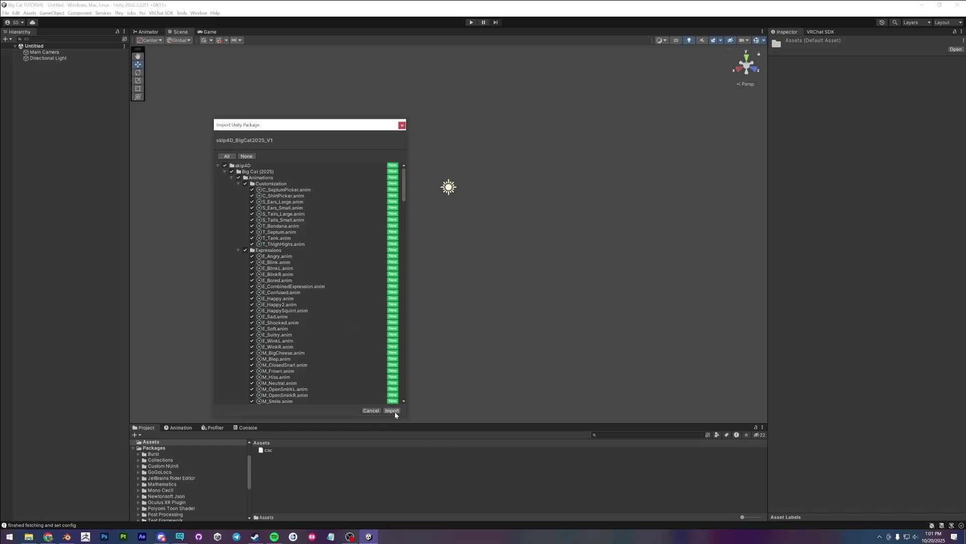
pyautogui.click(392, 411)
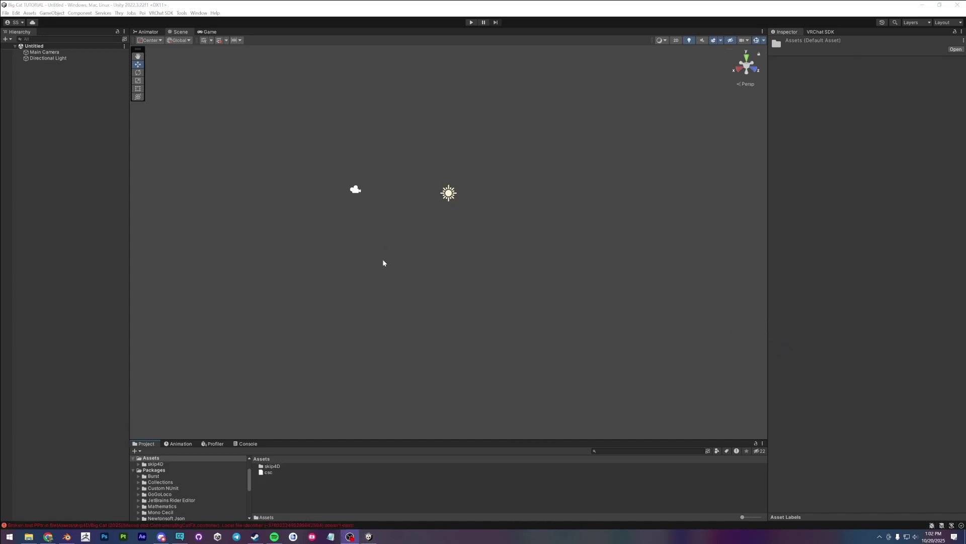
# Step: Browse to skip4D > Big Cat (2025) and open the Big Cat 2025 scene
pyautogui.moveTo(331, 440); pyautogui.dragTo(332, 435)
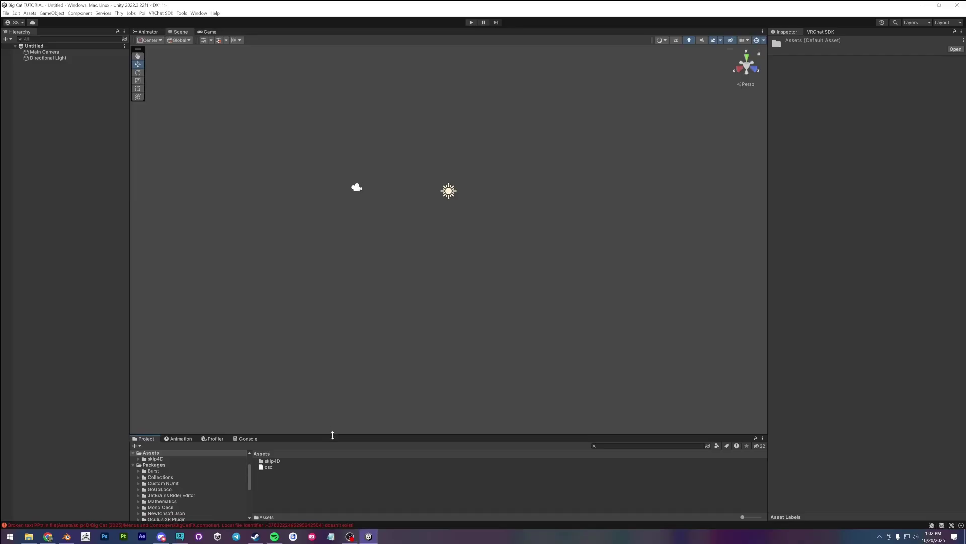
pyautogui.doubleClick(275, 462)
pyautogui.moveTo(295, 436); pyautogui.dragTo(298, 421)
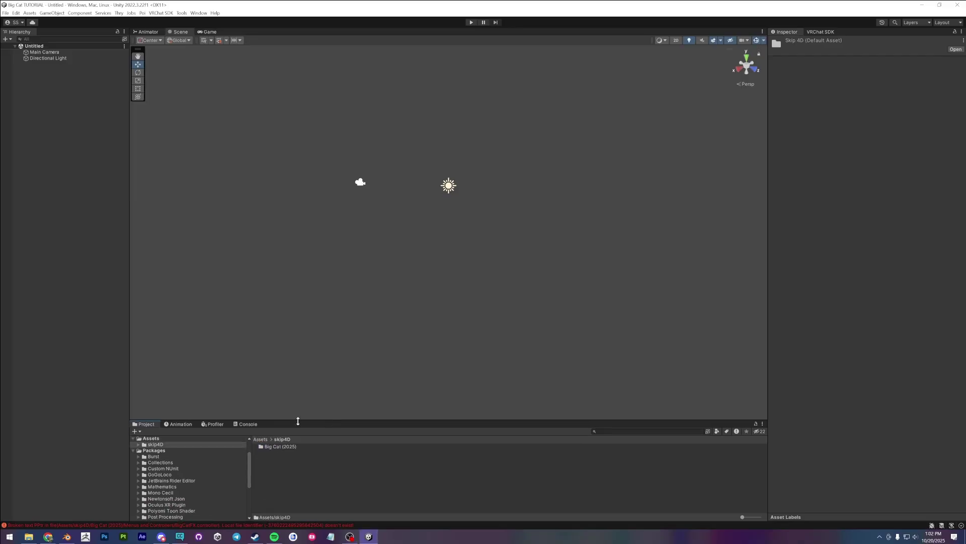
pyautogui.doubleClick(286, 447)
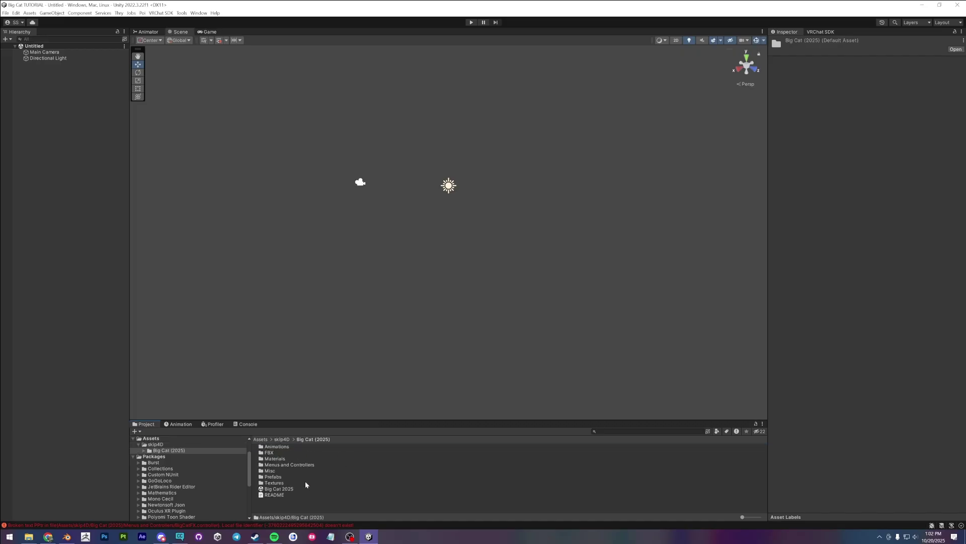
pyautogui.moveTo(323, 420)
pyautogui.mouseDown()
pyautogui.moveTo(324, 430)
pyautogui.moveTo(326, 419)
pyautogui.mouseUp()
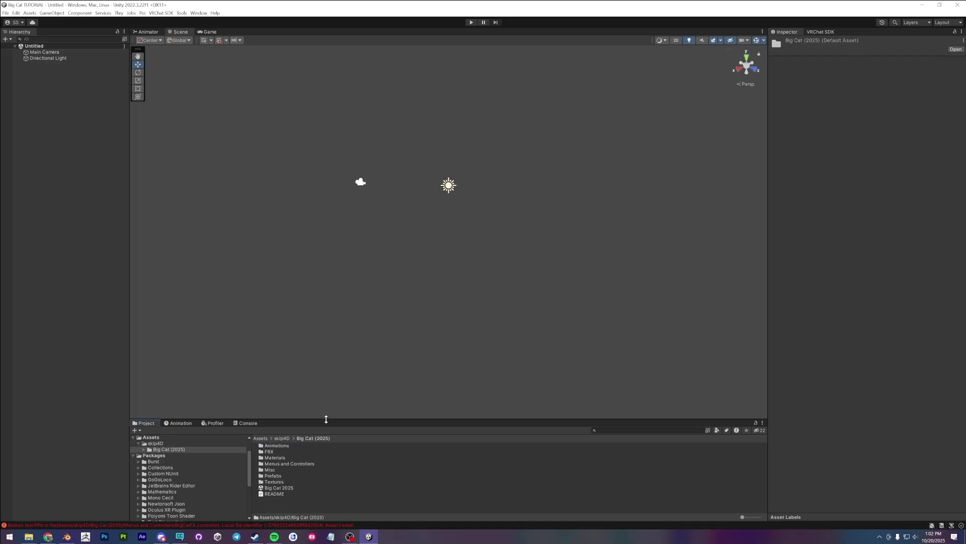
pyautogui.click(291, 487)
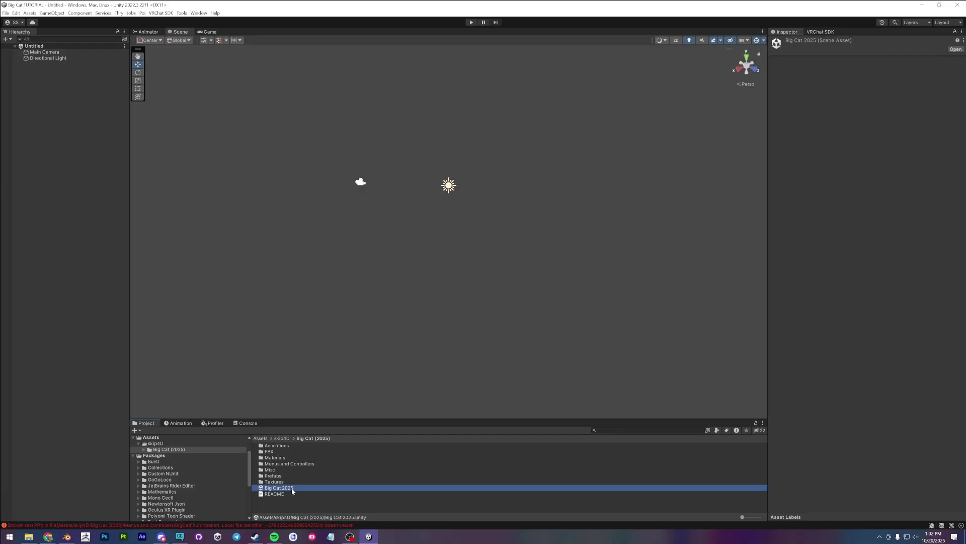
pyautogui.doubleClick(292, 491)
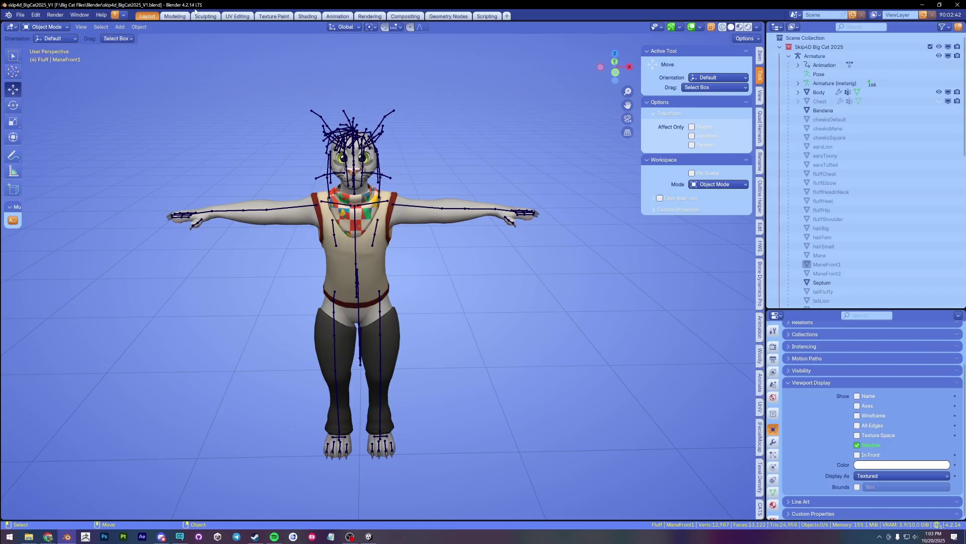
# Step: Orbit and pan around the Big Cat model to inspect it
pyautogui.moveTo(299, 224); pyautogui.dragTo(197, 53, button='middle')
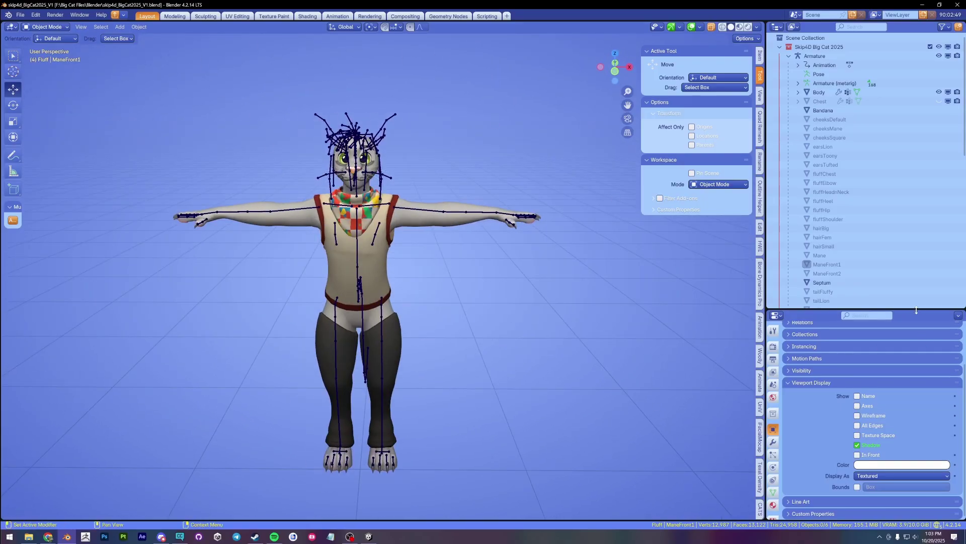
pyautogui.moveTo(916, 310); pyautogui.dragTo(903, 373)
pyautogui.scroll(-10, 902, 353)
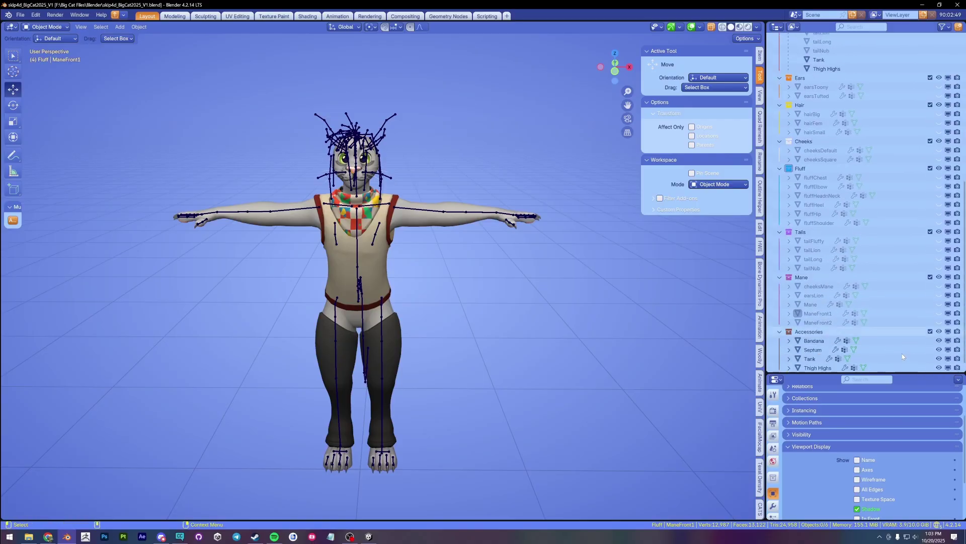
pyautogui.scroll(-1, 902, 353)
pyautogui.keyDown('shift'); pyautogui.moveTo(427, 300); pyautogui.dragTo(476, 322, button='middle'); pyautogui.keyUp('shift')
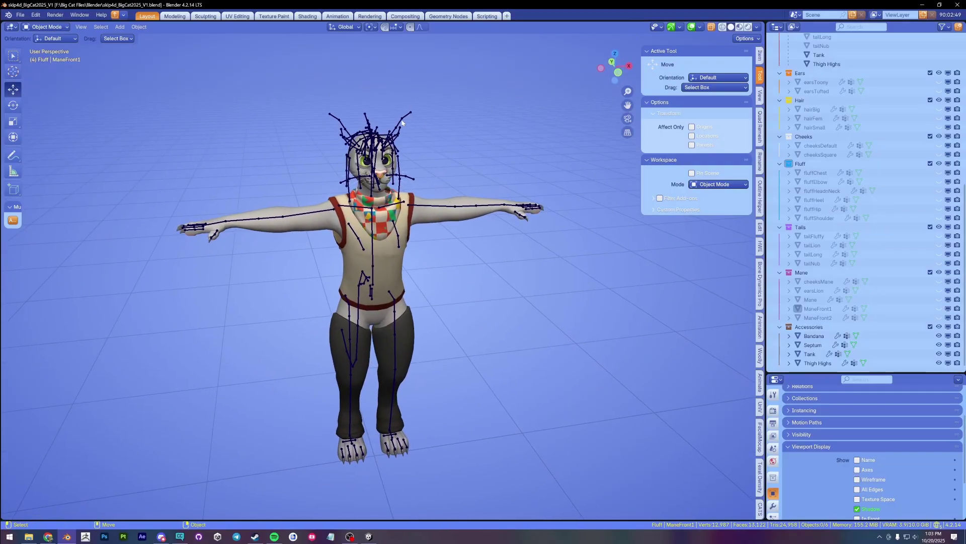
pyautogui.click(399, 130)
pyautogui.click(472, 162)
pyautogui.moveTo(472, 162)
pyautogui.mouseDown(button='middle')
pyautogui.moveTo(477, 181)
pyautogui.moveTo(482, 146)
pyautogui.moveTo(560, 138)
pyautogui.moveTo(479, 156)
pyautogui.mouseUp(button='middle')
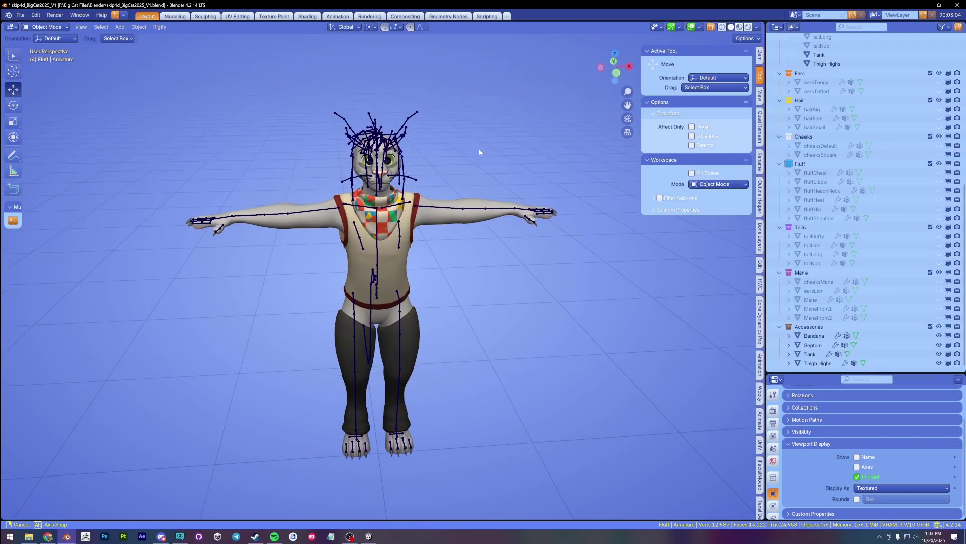
# Step: Check the Thigh Highs, ManeFront1 and earsLion objects, then select and hide the armature
pyautogui.click(814, 362)
pyautogui.click(812, 308)
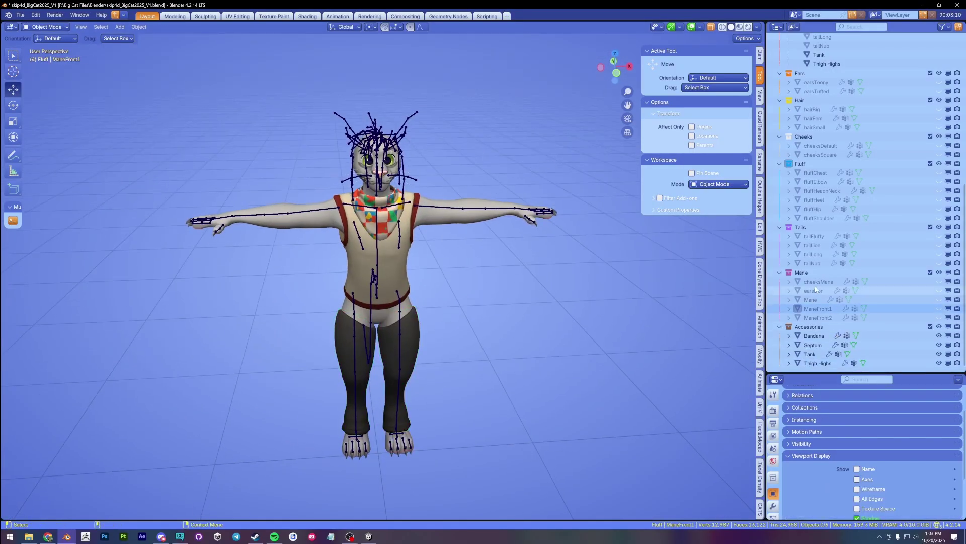
pyautogui.click(813, 291)
pyautogui.scroll(3, 816, 310)
pyautogui.scroll(10, 818, 316)
pyautogui.scroll(-13, 826, 315)
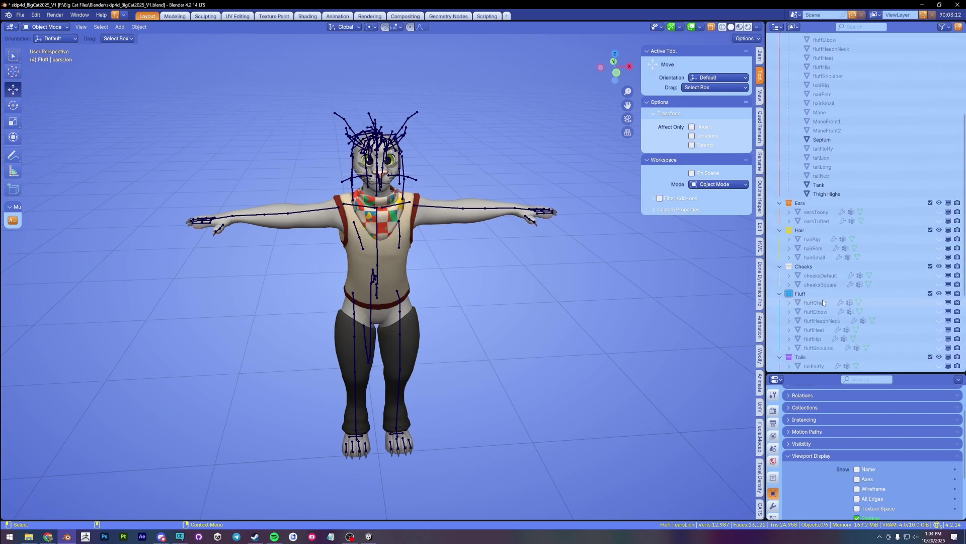
pyautogui.scroll(-1, 827, 313)
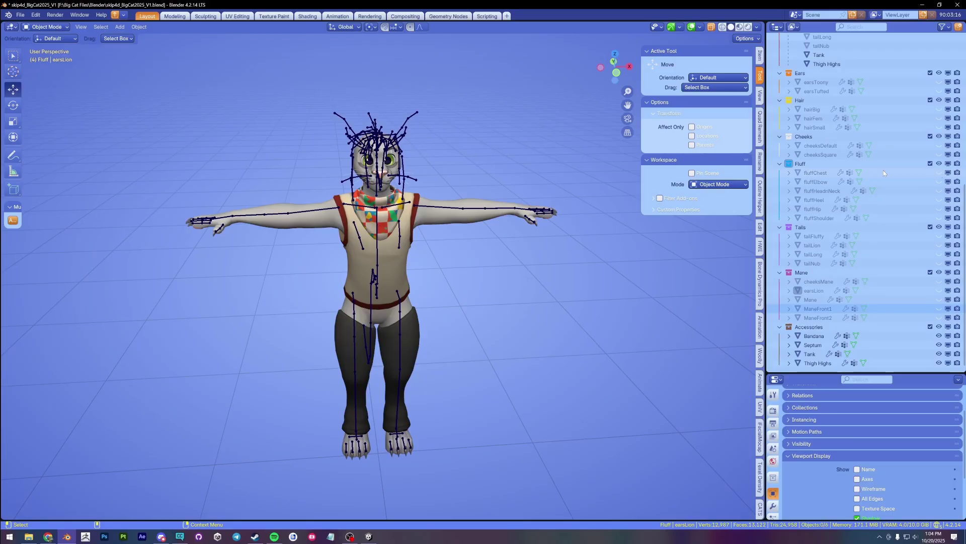
pyautogui.click(407, 123)
pyautogui.press('h')
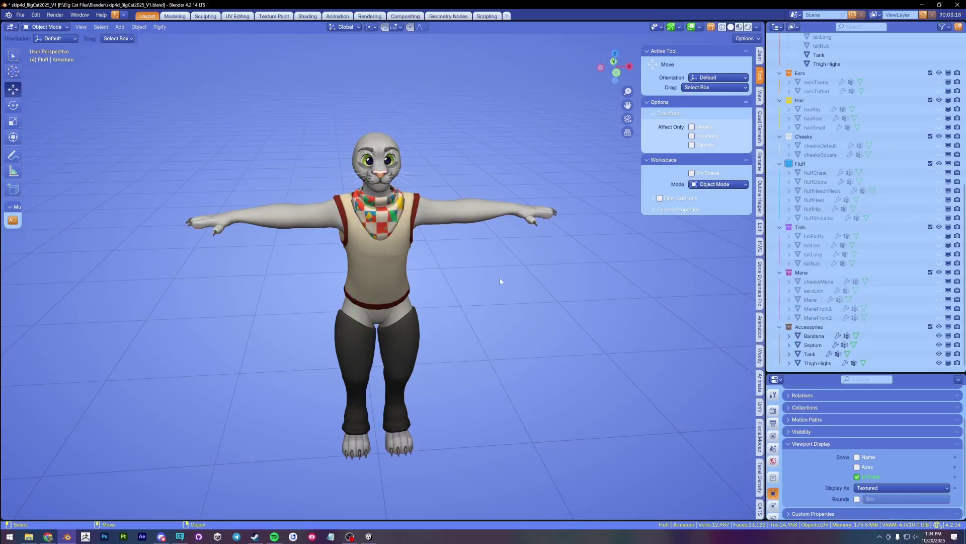
pyautogui.moveTo(500, 281); pyautogui.dragTo(495, 259, button='middle')
pyautogui.scroll(3, 843, 294)
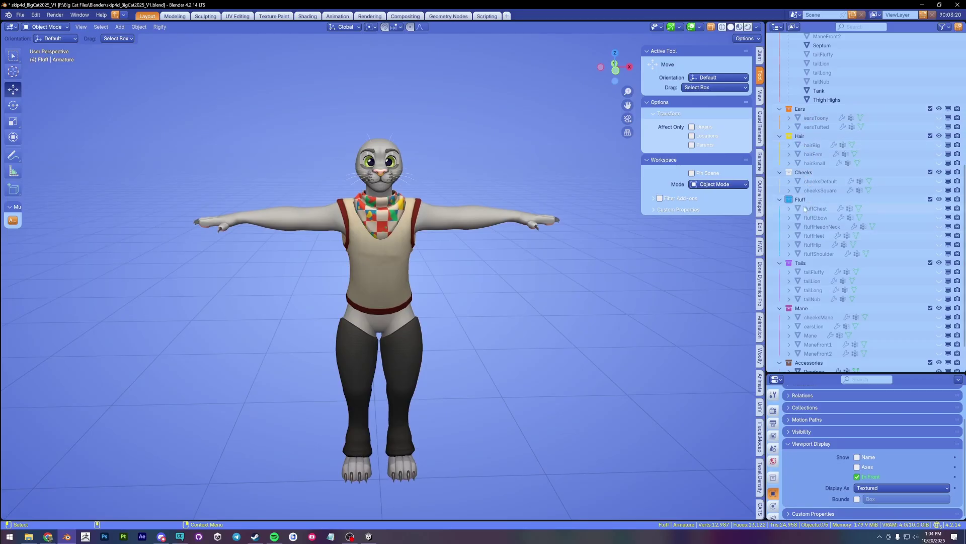
pyautogui.scroll(-3, 804, 209)
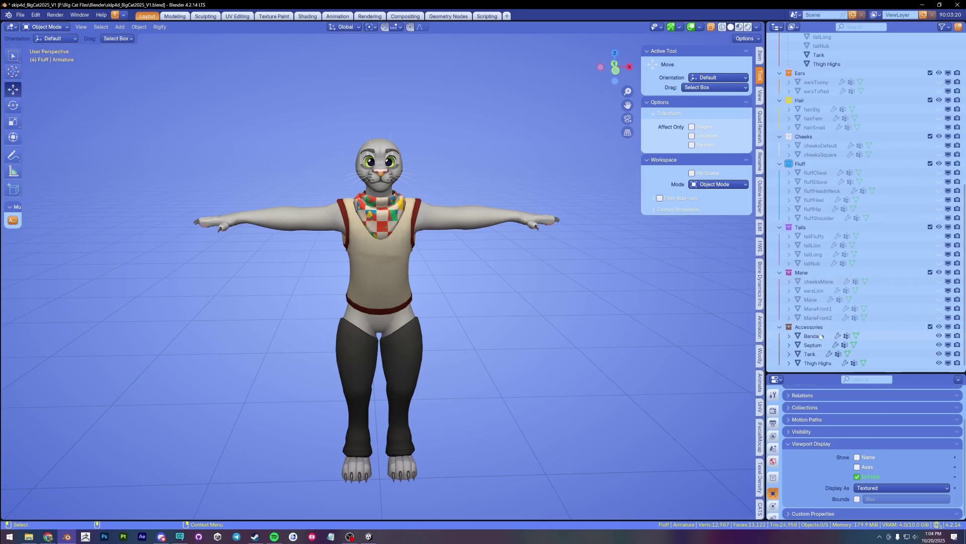
pyautogui.click(394, 270)
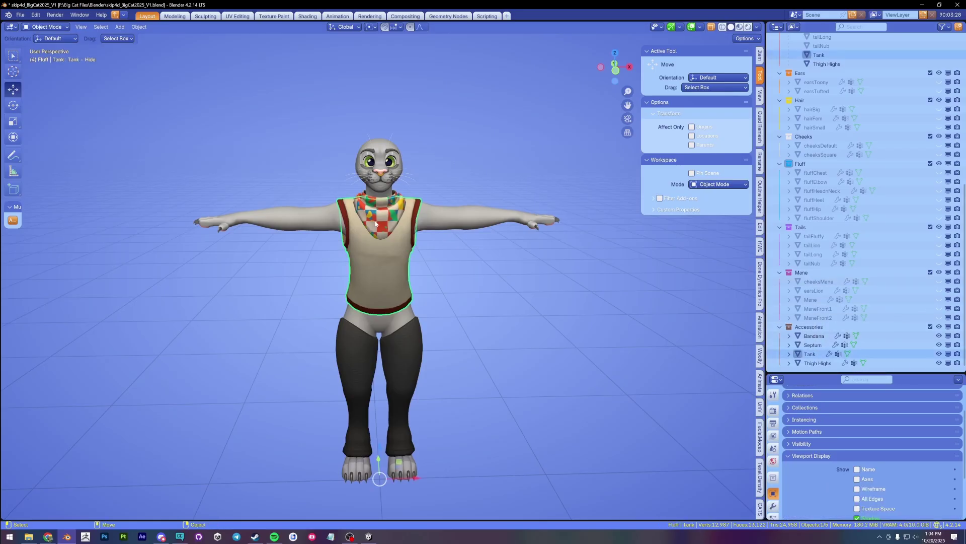
pyautogui.click(375, 221)
pyautogui.click(498, 295)
pyautogui.click(407, 373)
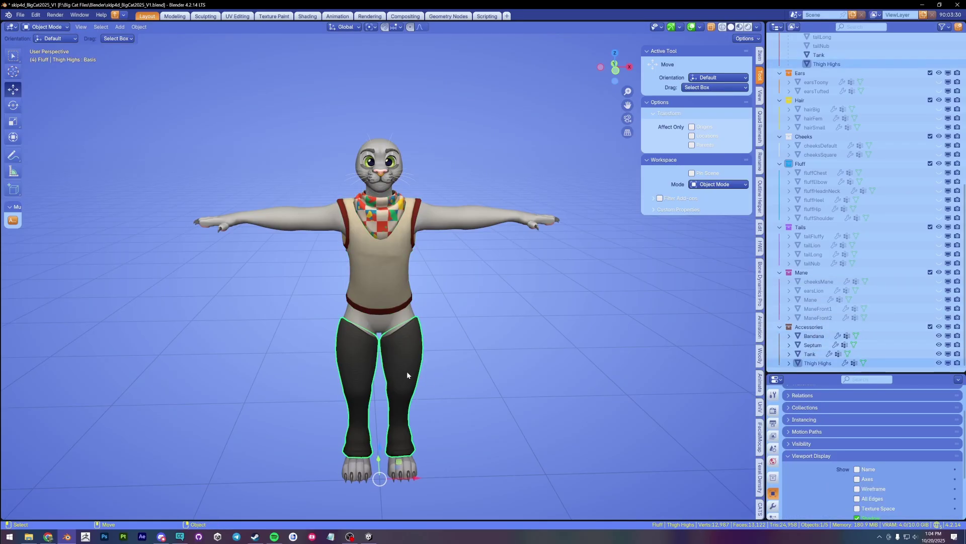
pyautogui.click(381, 227)
pyautogui.click(381, 227)
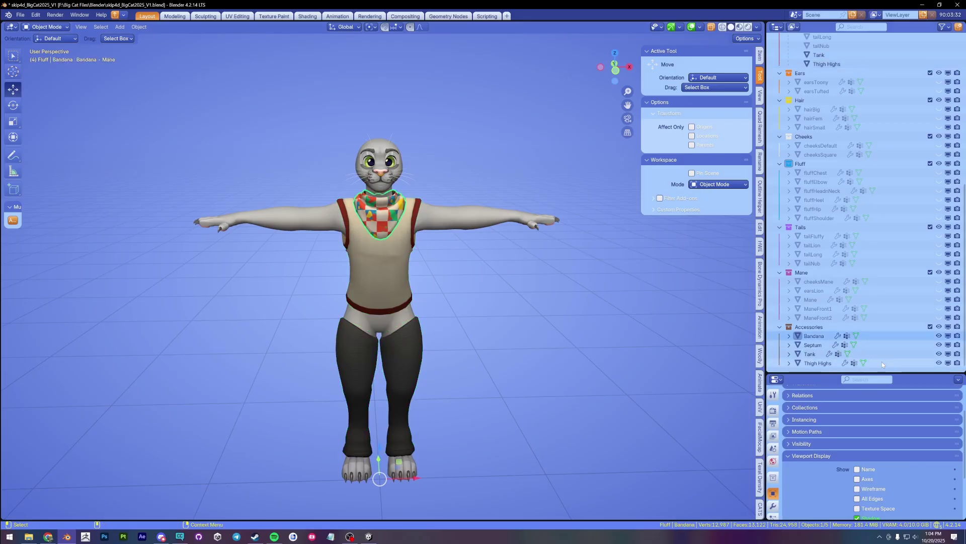
pyautogui.click(815, 362)
pyautogui.click(812, 346)
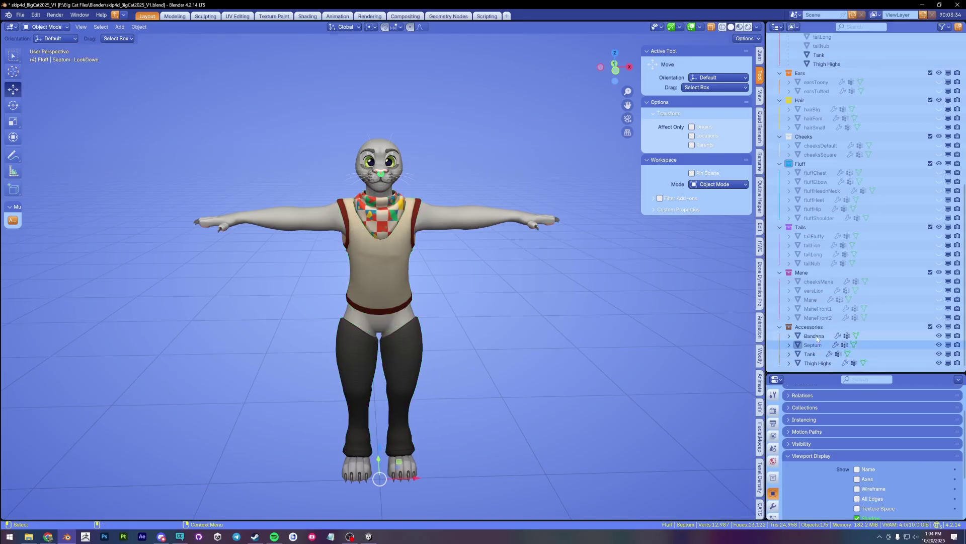
pyautogui.press('Down')
pyautogui.press('Down')
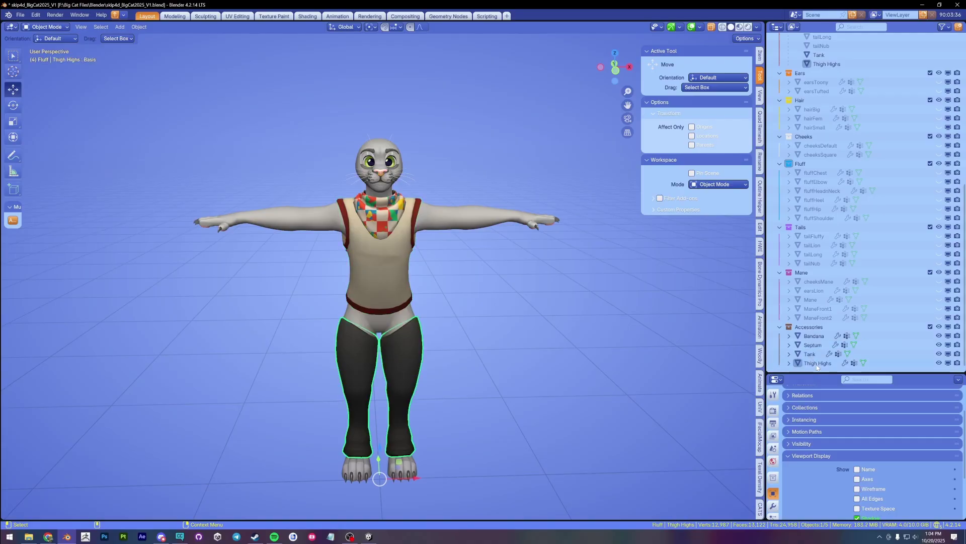
pyautogui.press('Up')
pyautogui.press('Up')
pyautogui.press('Up')
pyautogui.hotkey('shift', 'Down')
pyautogui.hotkey('shift', 'Down')
pyautogui.hotkey('shift', 'Down')
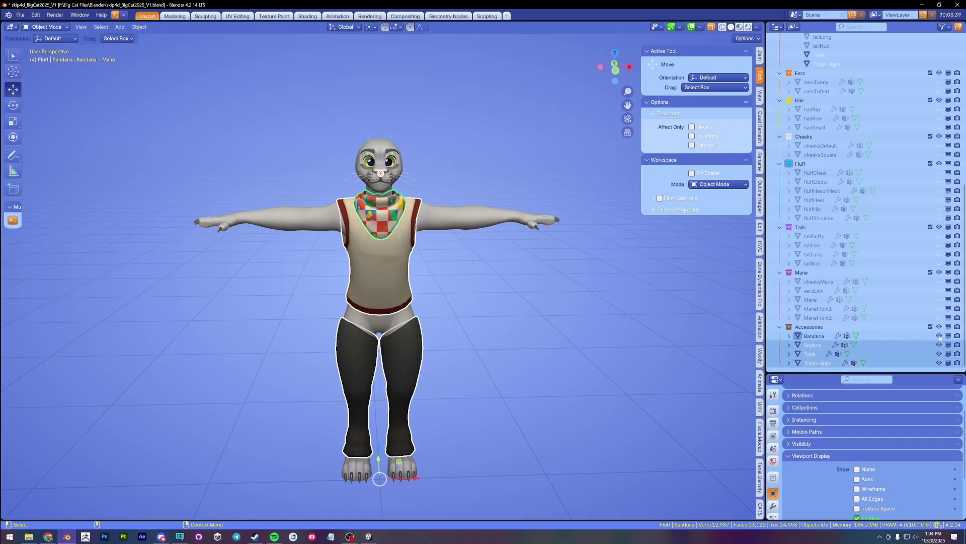
pyautogui.moveTo(940, 336)
pyautogui.mouseDown()
pyautogui.moveTo(938, 361)
pyautogui.moveTo(939, 335)
pyautogui.mouseUp()
pyautogui.click(814, 337)
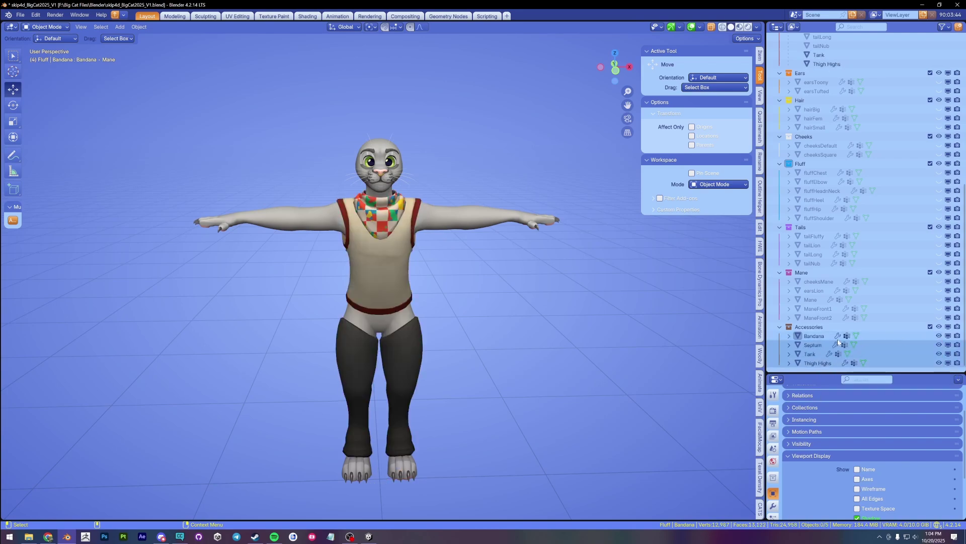
pyautogui.click(815, 289)
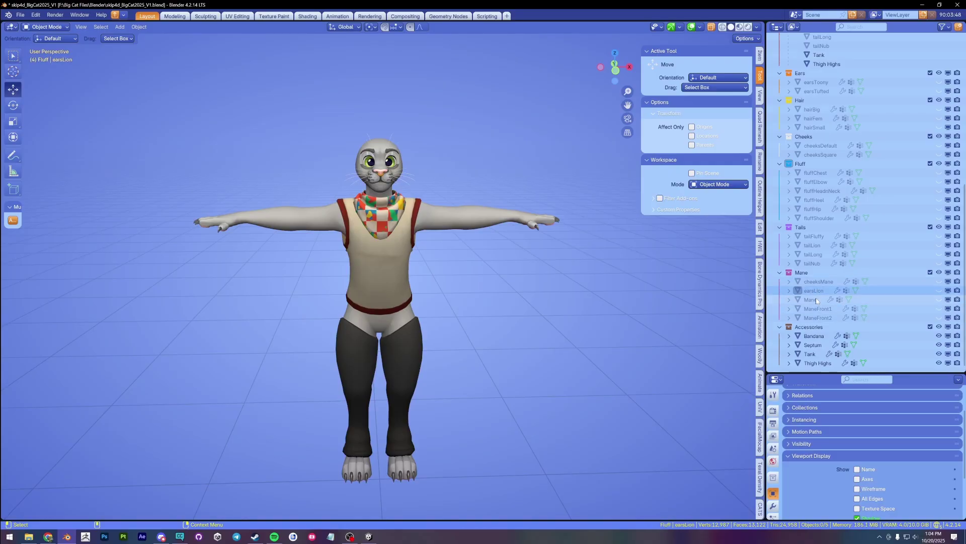
pyautogui.press('Down')
pyautogui.press('Up')
pyautogui.press('Up')
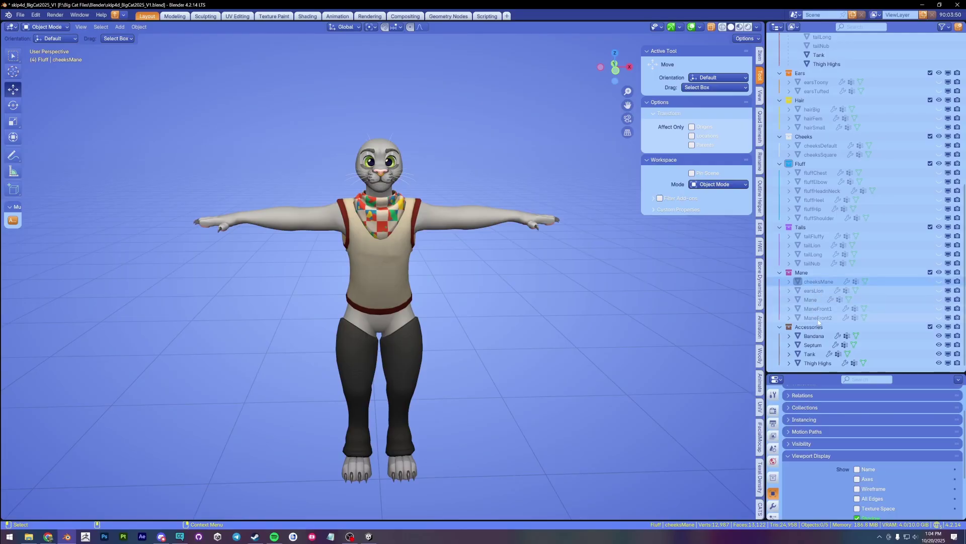
pyautogui.click(928, 315)
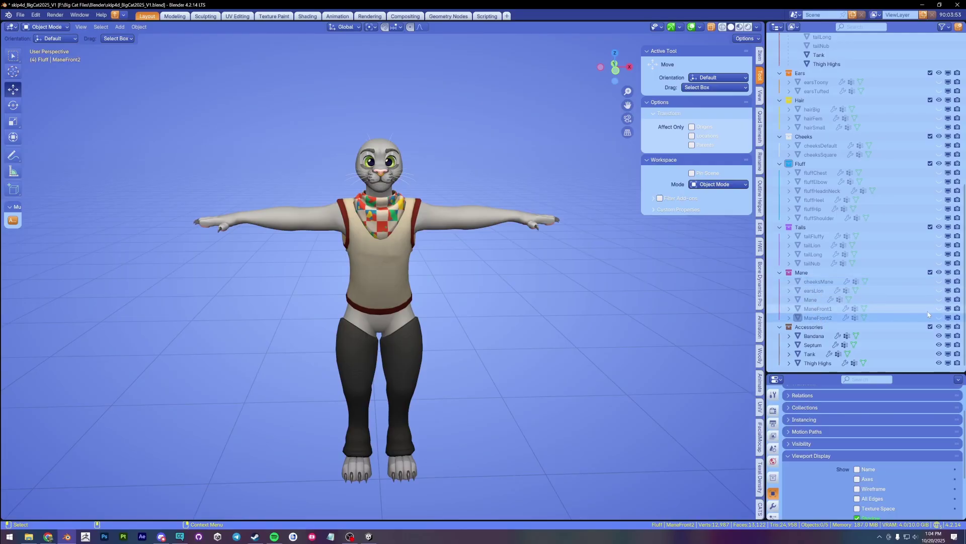
pyautogui.click(828, 334)
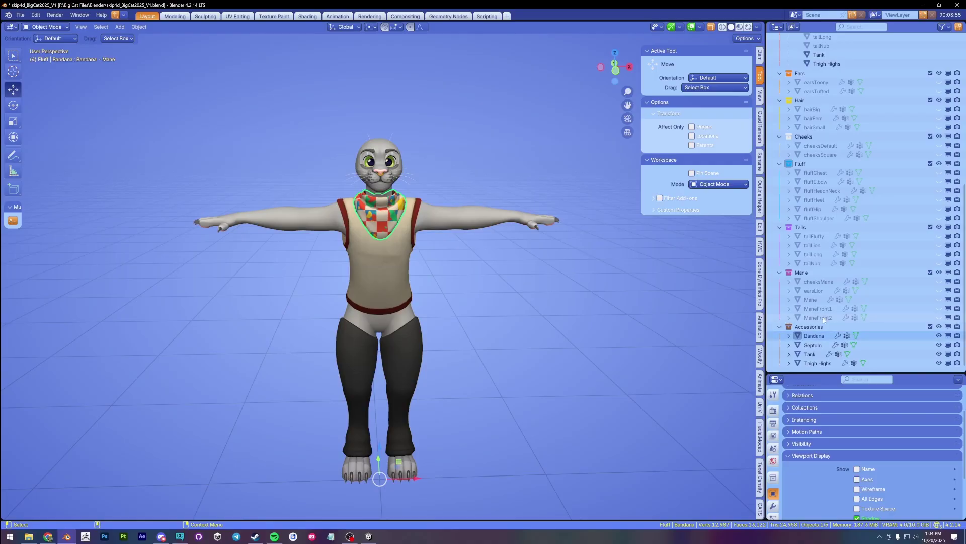
pyautogui.press('Up')
pyautogui.press('Up')
pyautogui.press('Up')
pyautogui.press('Up')
pyautogui.press('Up')
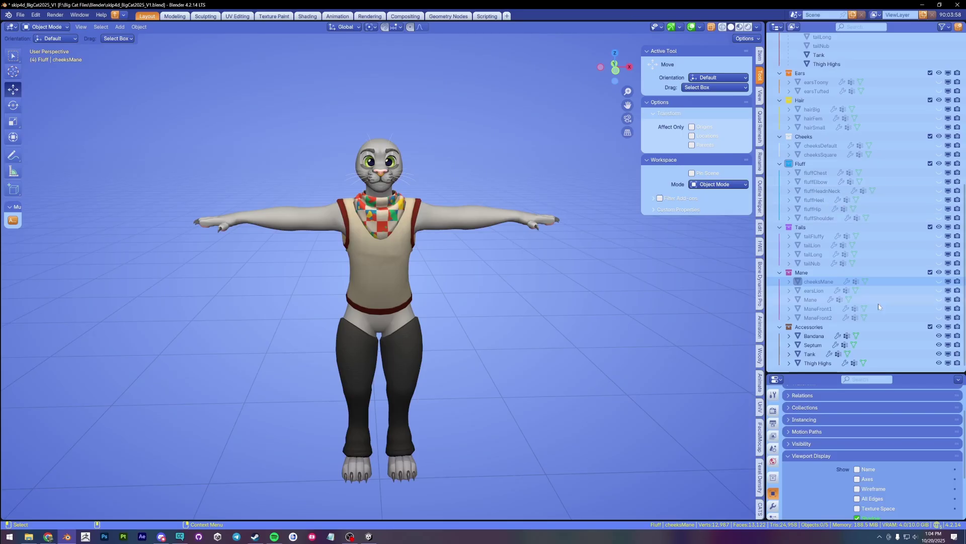
# Step: Toggle the fluffy tail, mane cheeks and lion tail visibility to settle the avatar's parts, then select Body
pyautogui.click(939, 235)
pyautogui.moveTo(312, 398); pyautogui.dragTo(526, 372, button='middle')
pyautogui.click(940, 281)
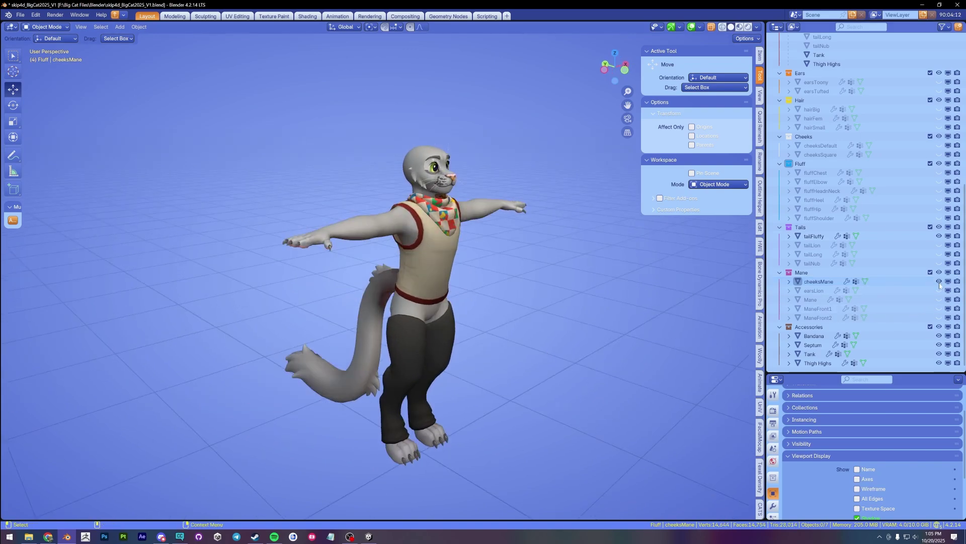
pyautogui.click(939, 281)
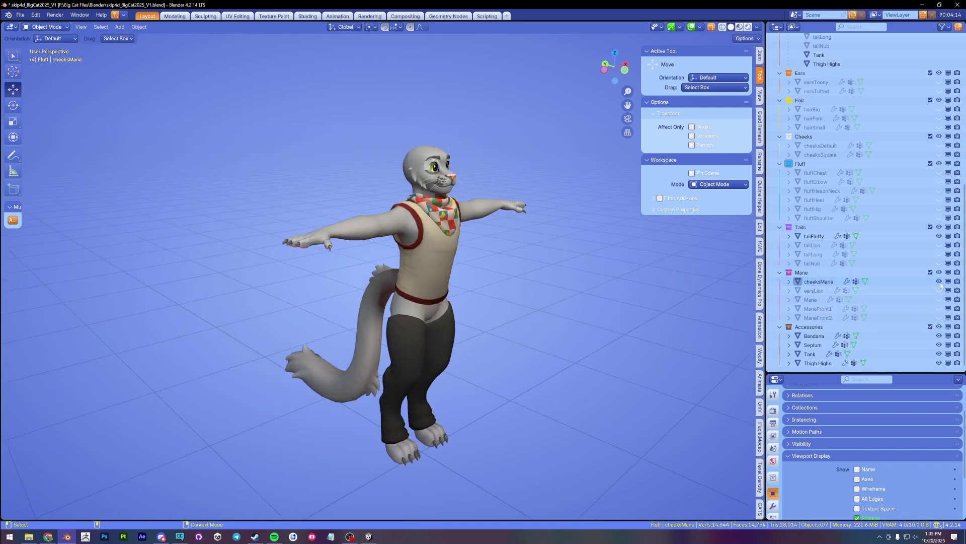
pyautogui.click(940, 245)
pyautogui.click(939, 236)
pyautogui.click(939, 245)
pyautogui.click(940, 246)
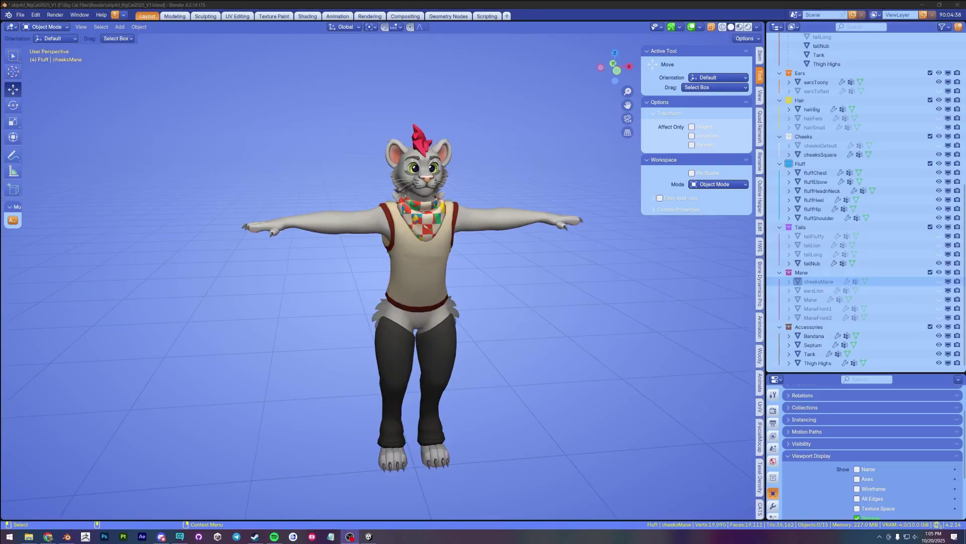
pyautogui.moveTo(506, 325); pyautogui.dragTo(543, 346, button='middle')
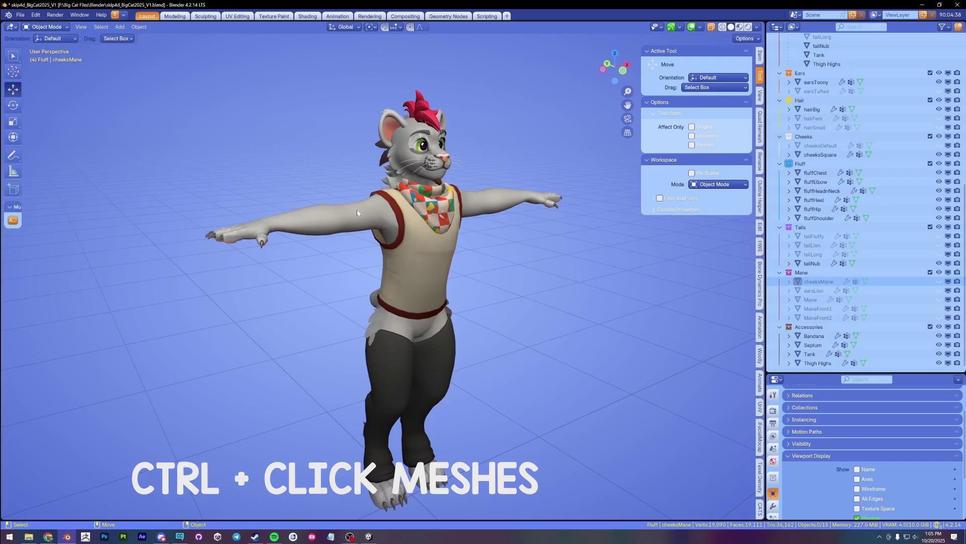
pyautogui.click(330, 212)
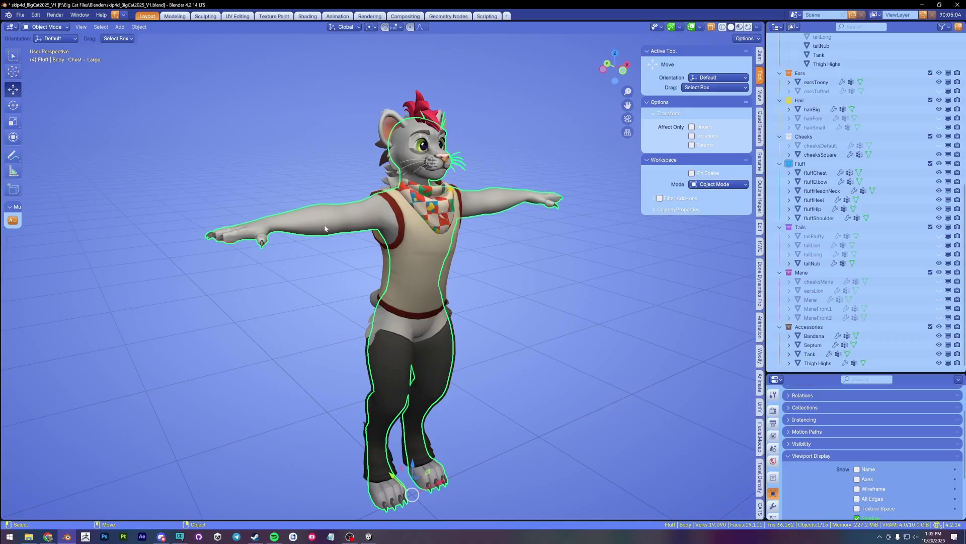
# Step: Clear the selection and select Thigh Highs, Tank, Septum and Bandana
pyautogui.click(269, 166)
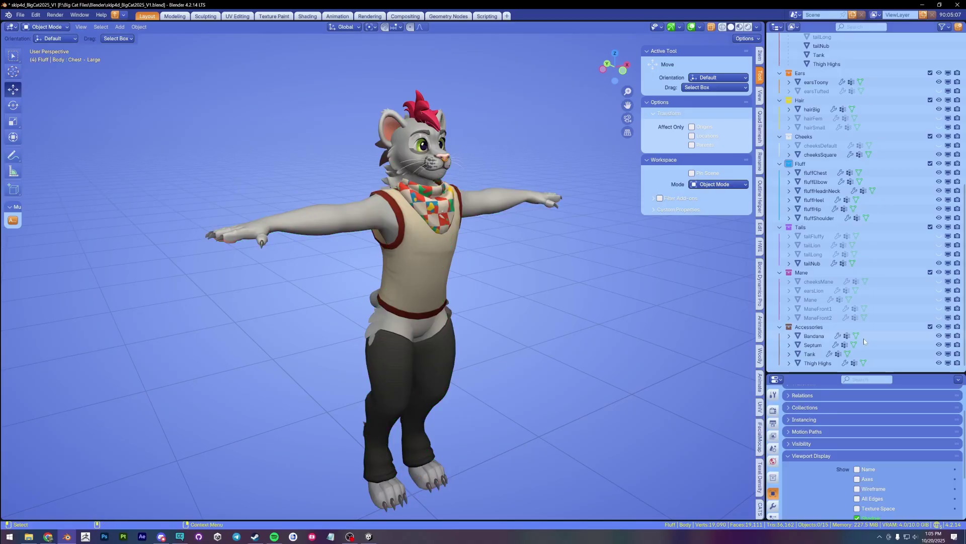
pyautogui.click(817, 363)
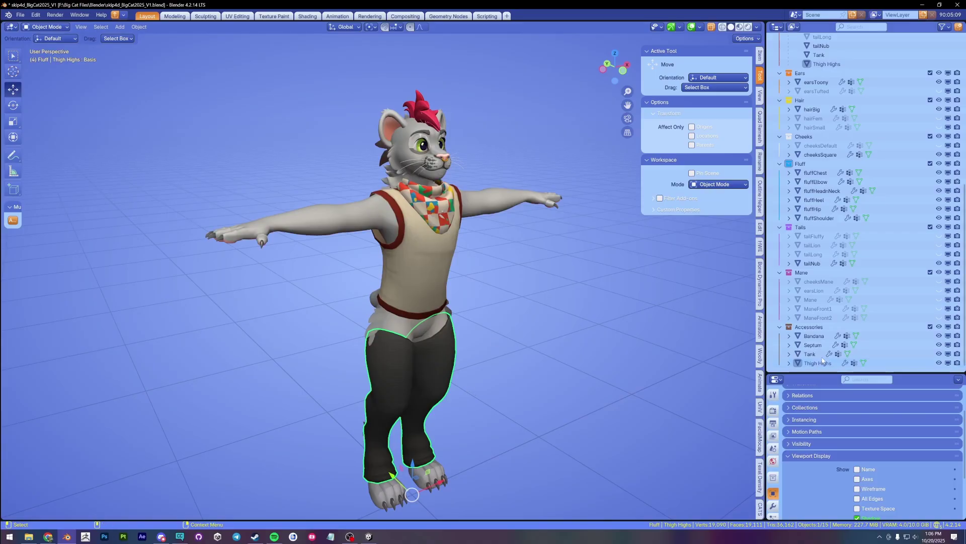
pyautogui.click(811, 355)
pyautogui.hotkey('ctrl', 'z')
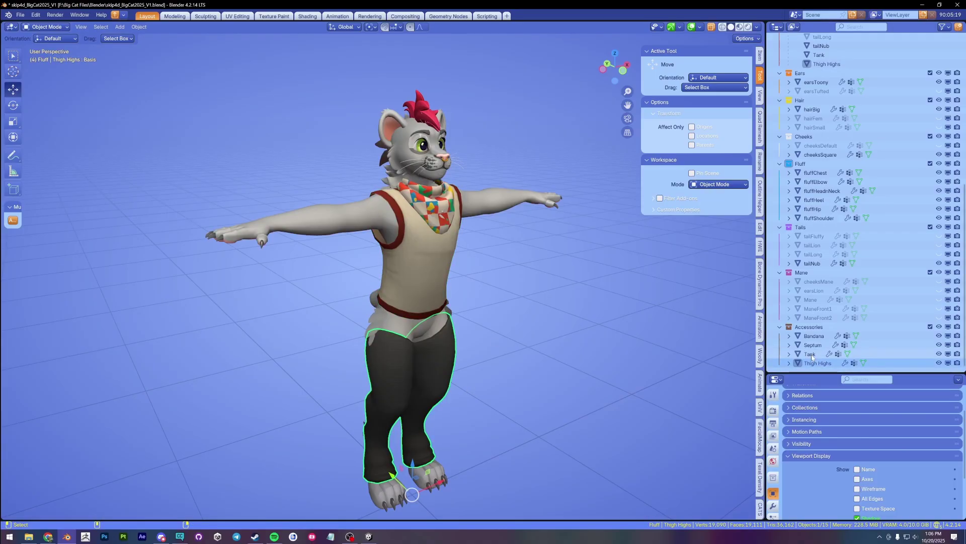
pyautogui.moveTo(811, 357); pyautogui.dragTo(812, 335)
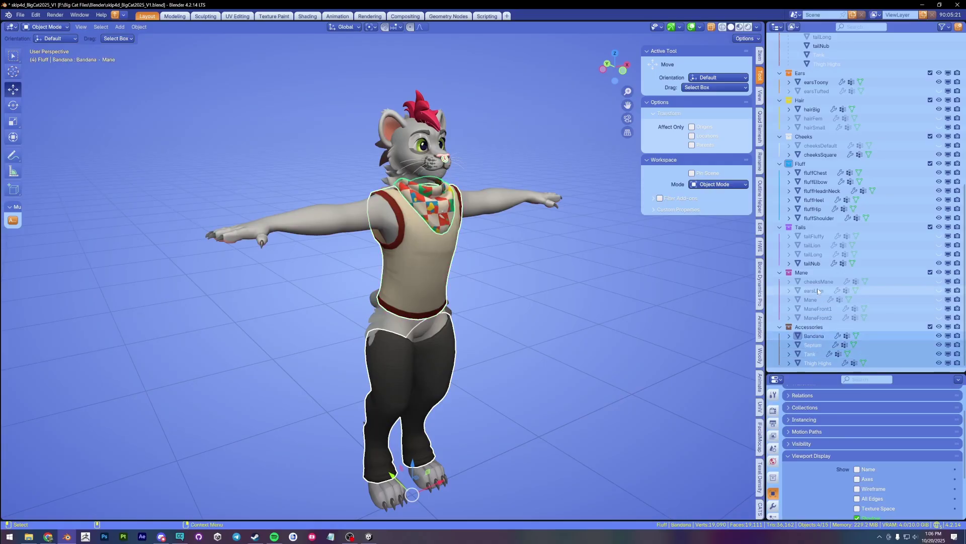
# Step: Add tailNub, the six fluff meshes, cheeksSquare, hairBig and earsToony to the selection
pyautogui.keyDown('ctrl'); pyautogui.click(819, 263); pyautogui.keyUp('ctrl')
pyautogui.keyDown('ctrl'); pyautogui.click(822, 218); pyautogui.keyUp('ctrl')
pyautogui.keyDown('ctrl'); pyautogui.click(822, 209); pyautogui.keyUp('ctrl')
pyautogui.keyDown('ctrl'); pyautogui.click(824, 200); pyautogui.keyUp('ctrl')
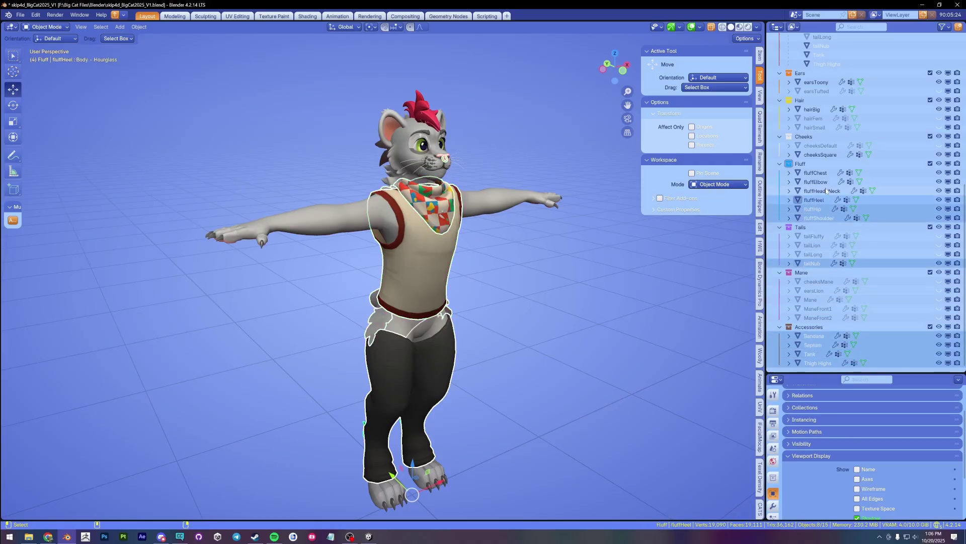
pyautogui.keyDown('ctrl'); pyautogui.click(824, 191); pyautogui.keyUp('ctrl')
pyautogui.keyDown('ctrl'); pyautogui.click(817, 181); pyautogui.keyUp('ctrl')
pyautogui.keyDown('ctrl'); pyautogui.click(816, 172); pyautogui.keyUp('ctrl')
pyautogui.keyDown('ctrl'); pyautogui.click(819, 154); pyautogui.keyUp('ctrl')
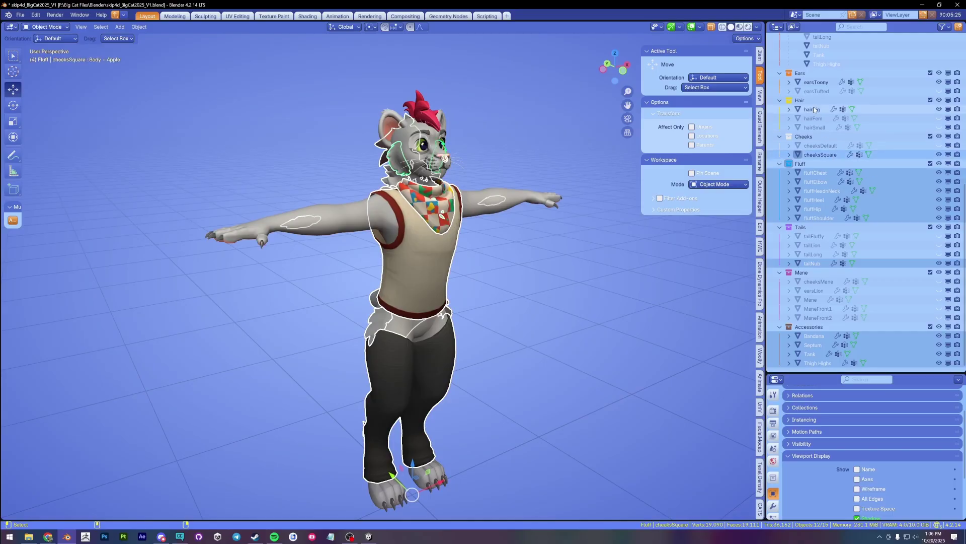
pyautogui.keyDown('ctrl'); pyautogui.click(813, 109); pyautogui.keyUp('ctrl')
pyautogui.keyDown('ctrl'); pyautogui.click(816, 82); pyautogui.keyUp('ctrl')
pyautogui.scroll(10, 858, 149)
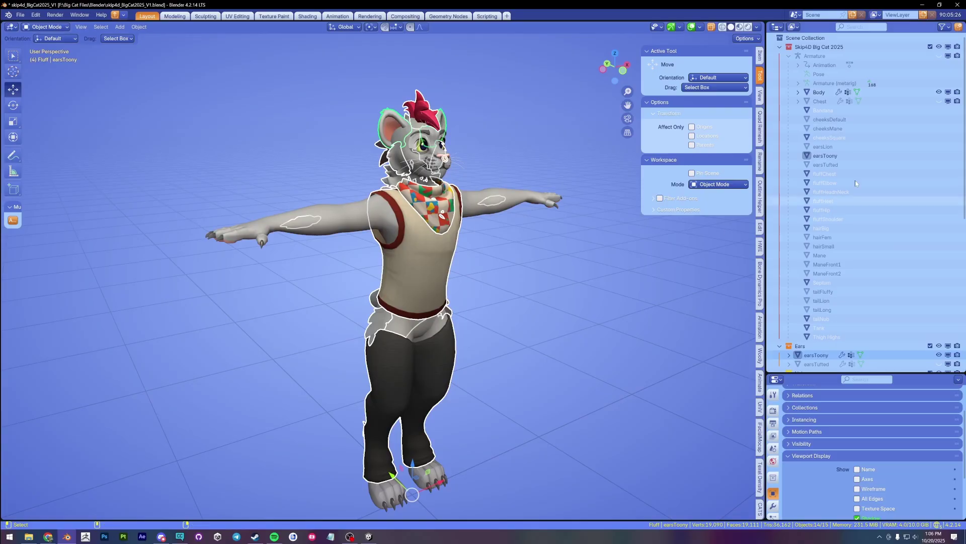
# Step: Make Body the active object and Join all selected meshes into it
pyautogui.keyDown('ctrl'); pyautogui.click(819, 93); pyautogui.keyUp('ctrl')
pyautogui.rightClick(305, 224)
pyautogui.moveTo(311, 225)
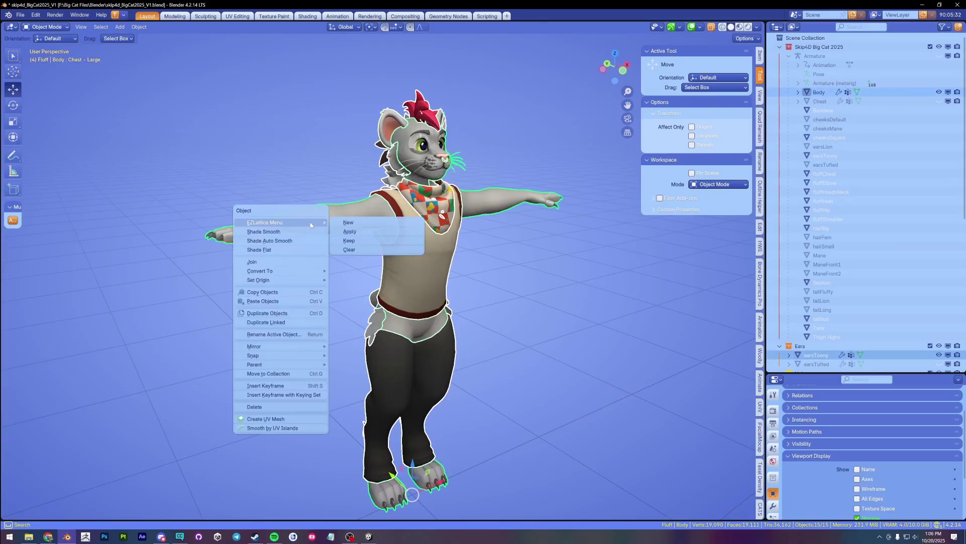
pyautogui.click(259, 263)
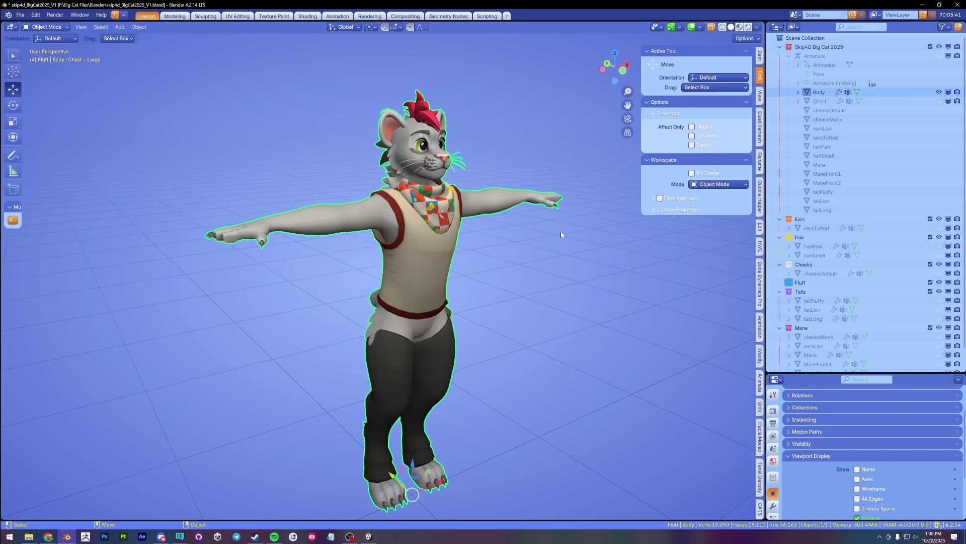
# Step: Unhide the Armature, select it, and add the joined Body mesh to the selection
pyautogui.click(938, 56)
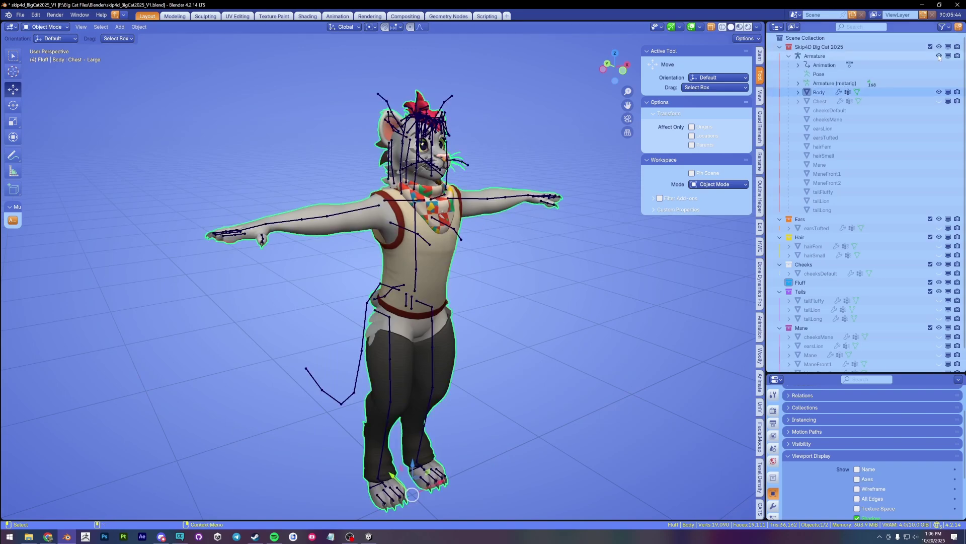
pyautogui.click(448, 96)
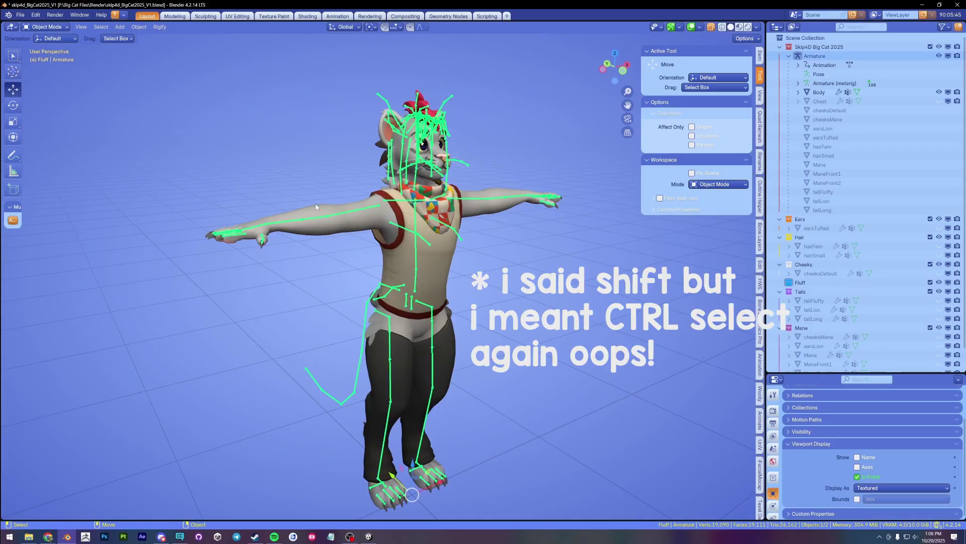
pyautogui.keyDown('ctrl'); pyautogui.click(376, 285); pyautogui.keyUp('ctrl')
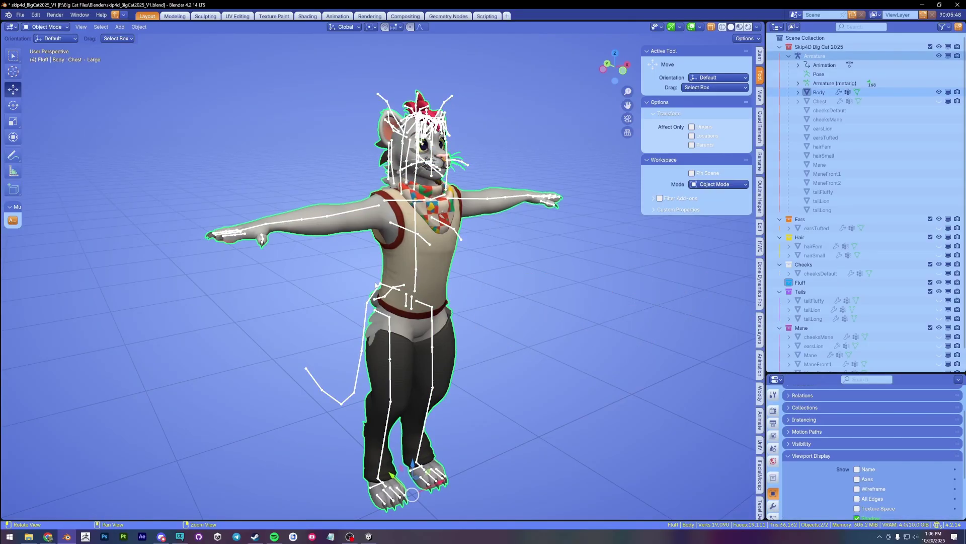
pyautogui.moveTo(375, 285); pyautogui.dragTo(353, 290, button='middle')
# Step: Start an FBX export limited to selected objects with FBX All scaling
pyautogui.click(21, 15)
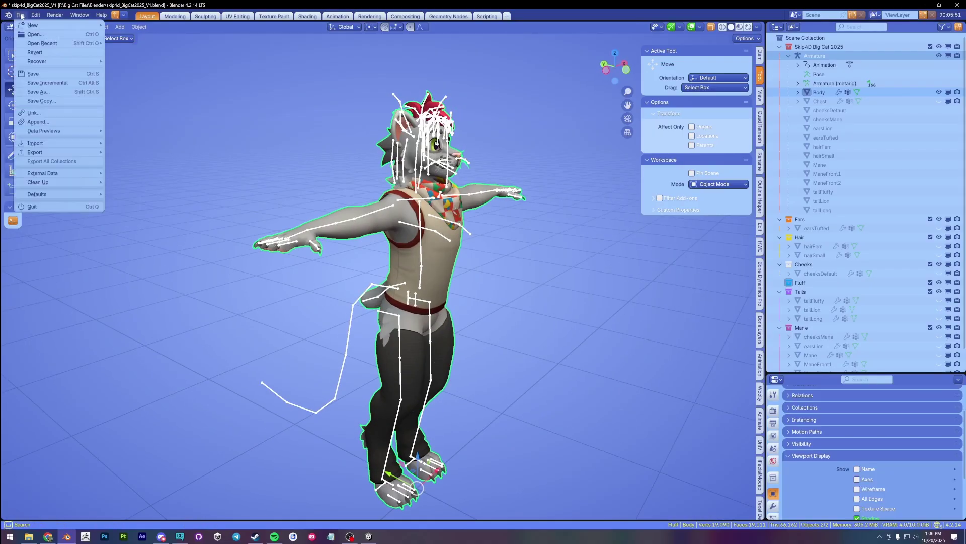
pyautogui.click(21, 16)
pyautogui.click(20, 15)
pyautogui.moveTo(47, 152)
pyautogui.click(129, 225)
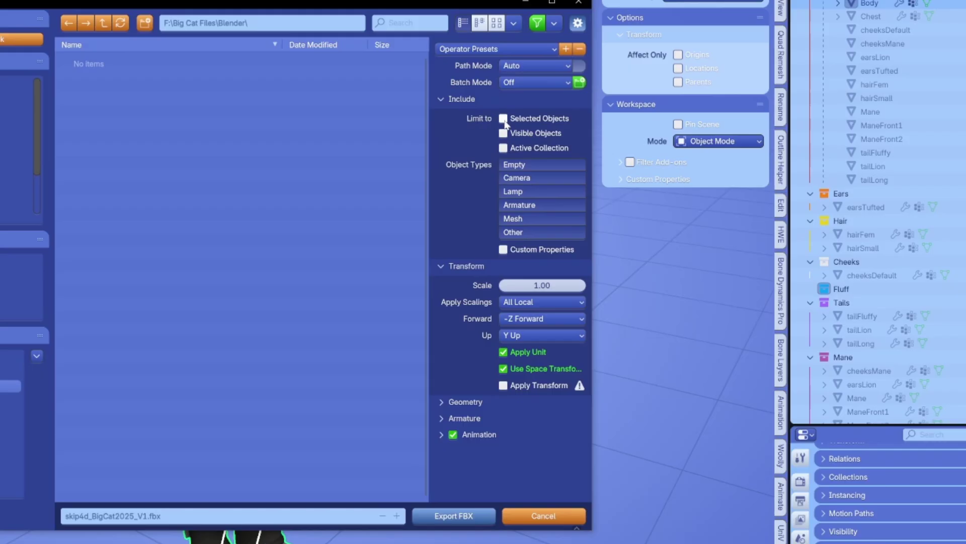
pyautogui.click(505, 120)
pyautogui.click(529, 302)
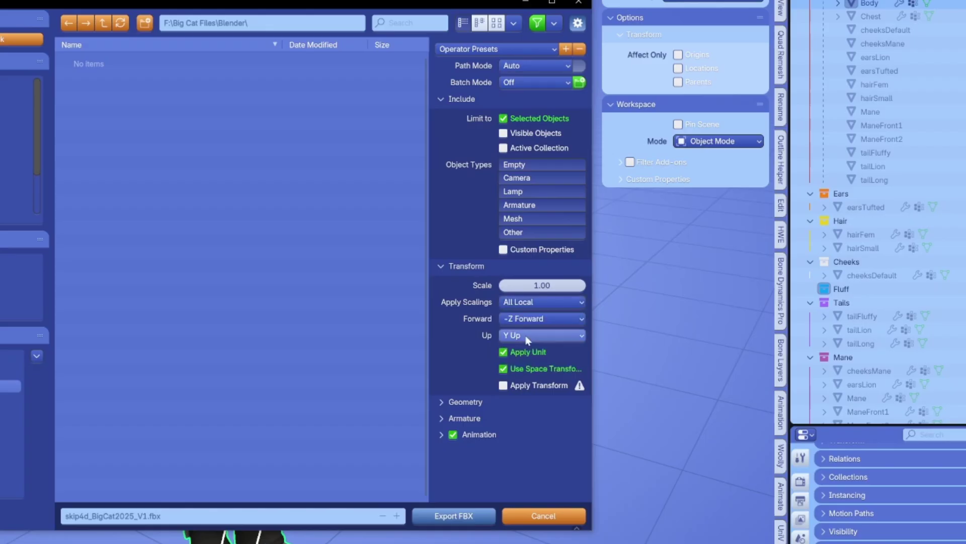
pyautogui.click(528, 302)
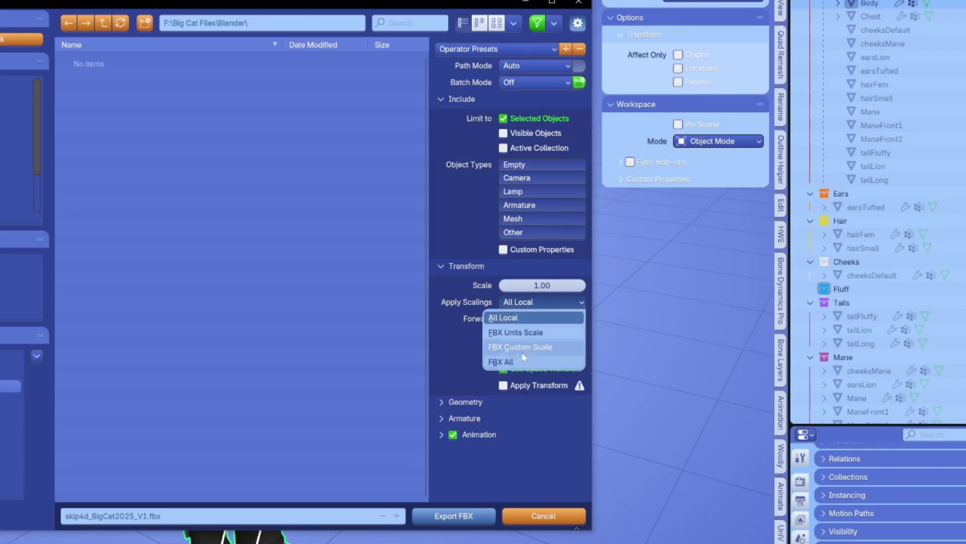
pyautogui.click(530, 364)
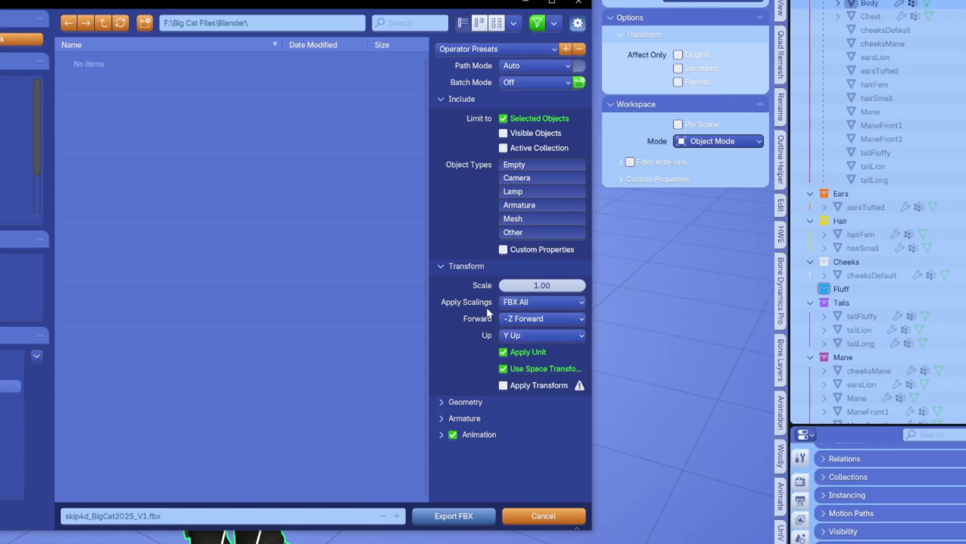
# Step: Turn off Add Leaf Bones and Animation for the FBX export, then switch to Unity
pyautogui.click(449, 418)
pyautogui.scroll(-1, 464, 394)
pyautogui.click(504, 476)
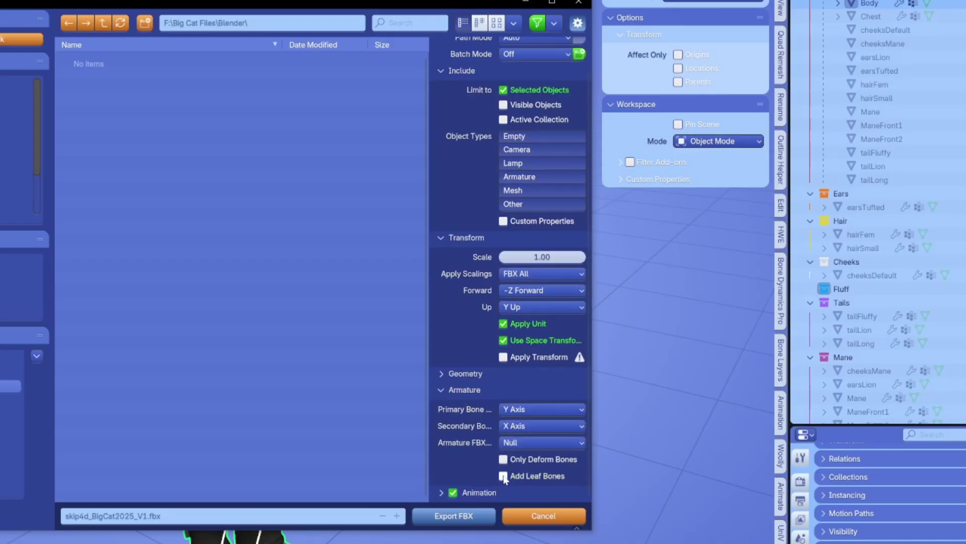
pyautogui.click(441, 390)
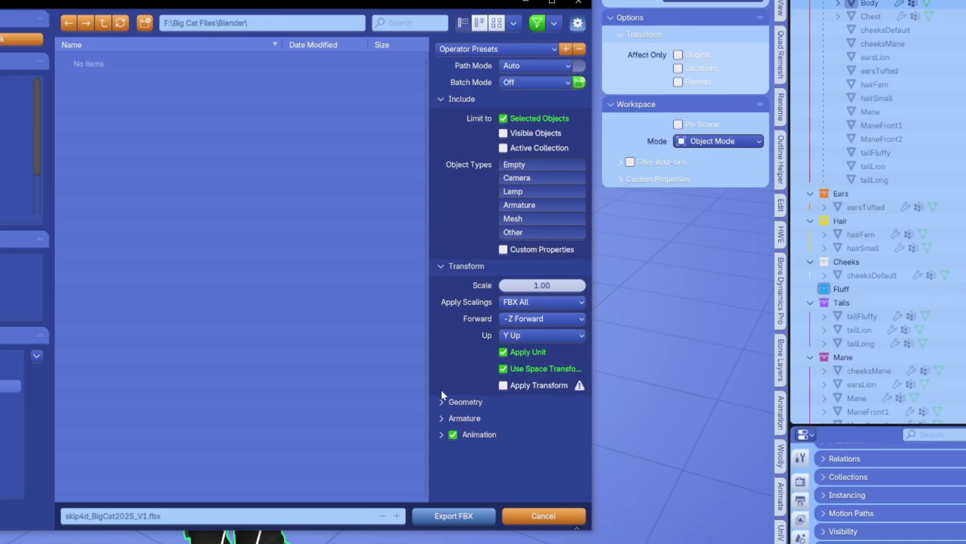
pyautogui.click(453, 435)
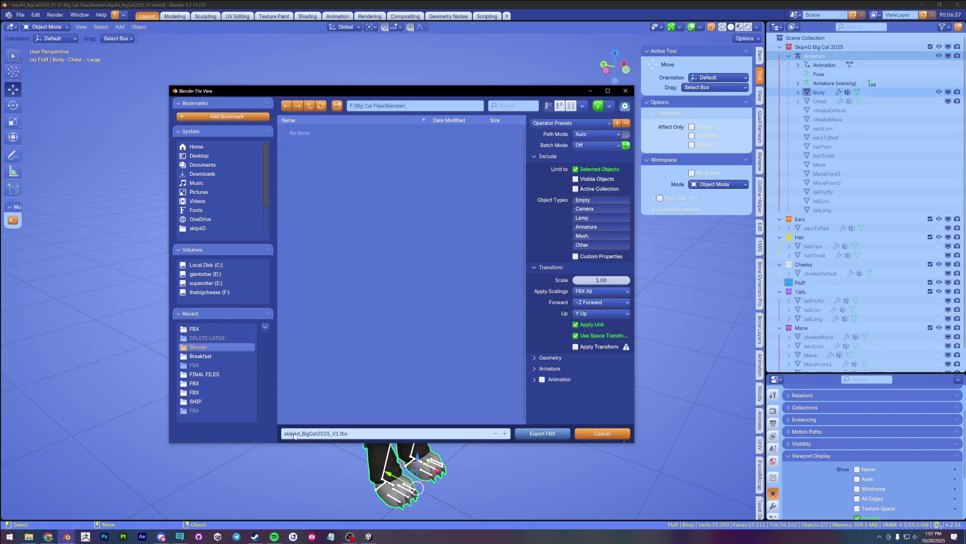
pyautogui.click(368, 536)
# Step: Open the FBX folder and compare import settings of BigCat_Blank, BigCat_Blank 1 and BigCat_Blank 2
pyautogui.moveTo(418, 424); pyautogui.dragTo(312, 327)
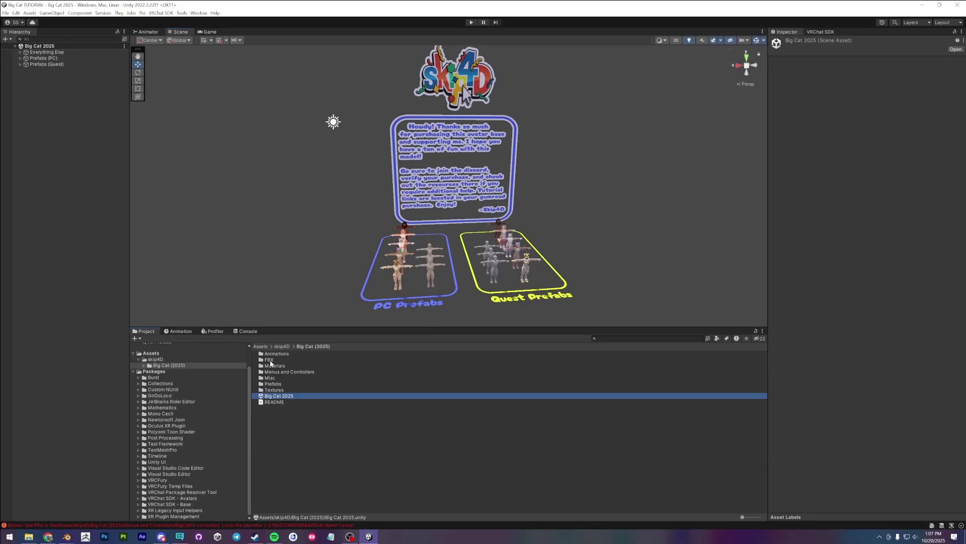
pyautogui.click(269, 359)
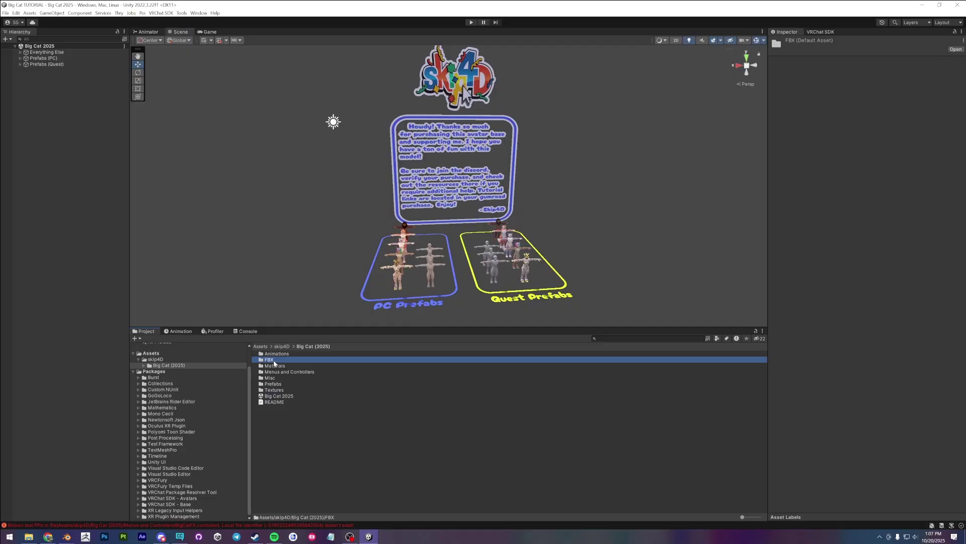
pyautogui.doubleClick(270, 360)
pyautogui.click(280, 361)
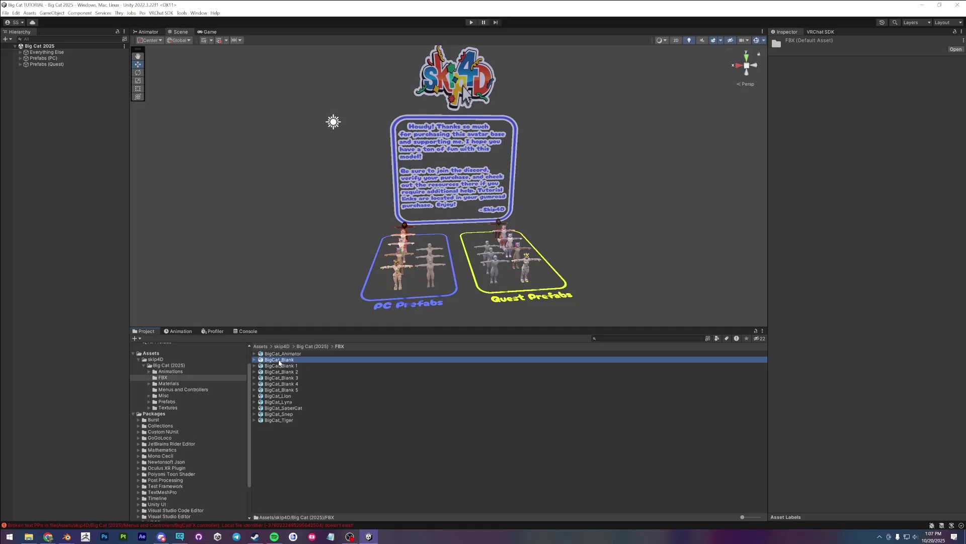
pyautogui.keyDown('shift'); pyautogui.click(289, 390); pyautogui.keyUp('shift')
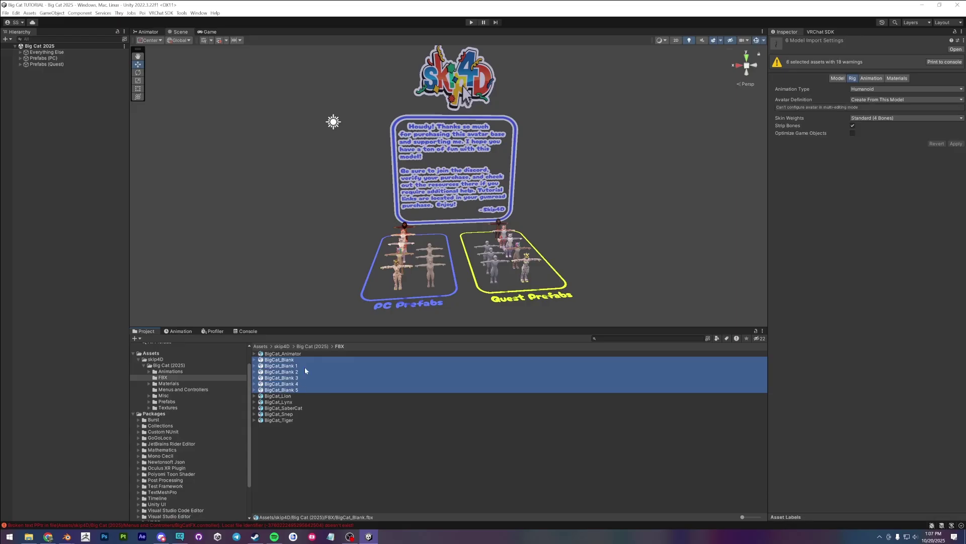
pyautogui.click(298, 391)
pyautogui.click(295, 361)
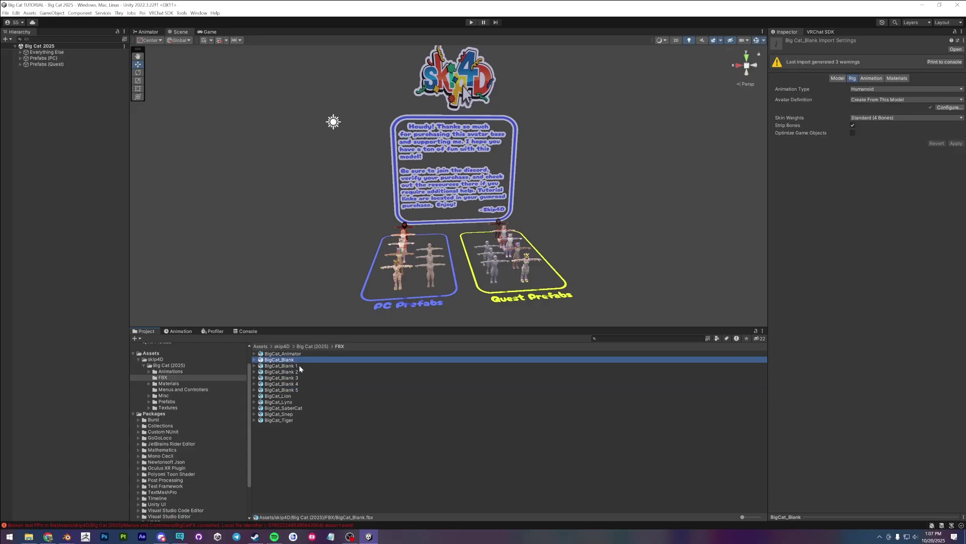
pyautogui.click(300, 366)
pyautogui.click(301, 372)
pyautogui.click(285, 360)
pyautogui.click(292, 365)
pyautogui.click(294, 372)
# Step: Inspect the BigCat_Blank PC and Quest avatars in the scene
pyautogui.click(428, 259)
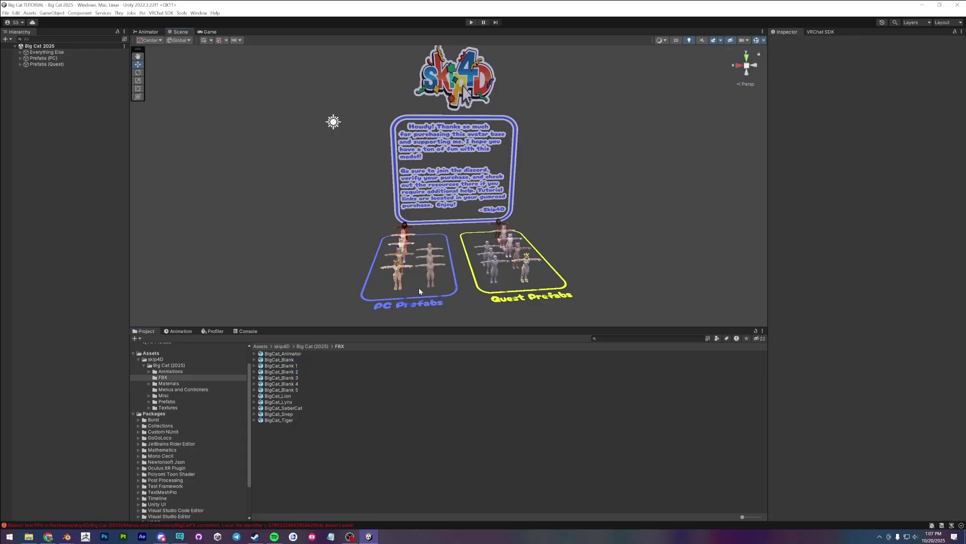
pyautogui.scroll(3, 422, 296)
pyautogui.scroll(5, 423, 296)
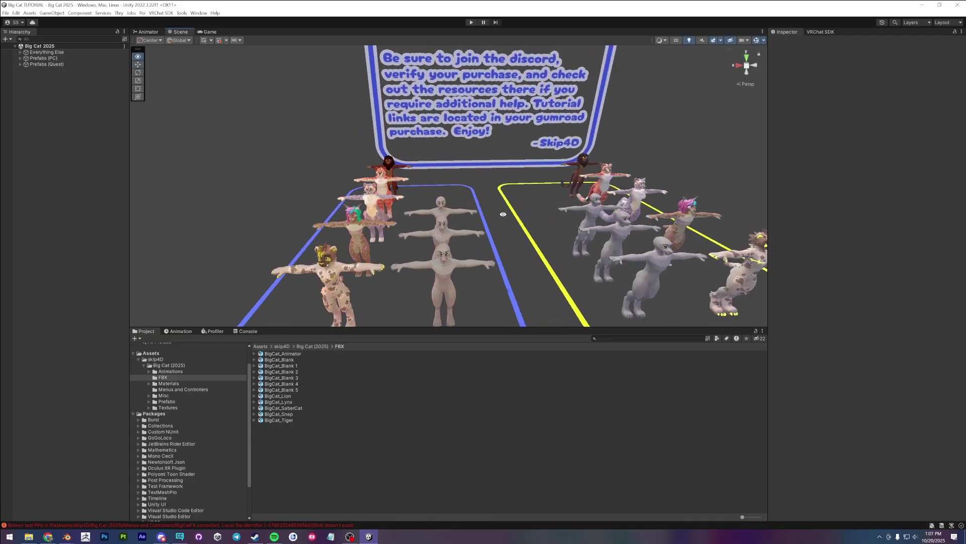
pyautogui.click(434, 285)
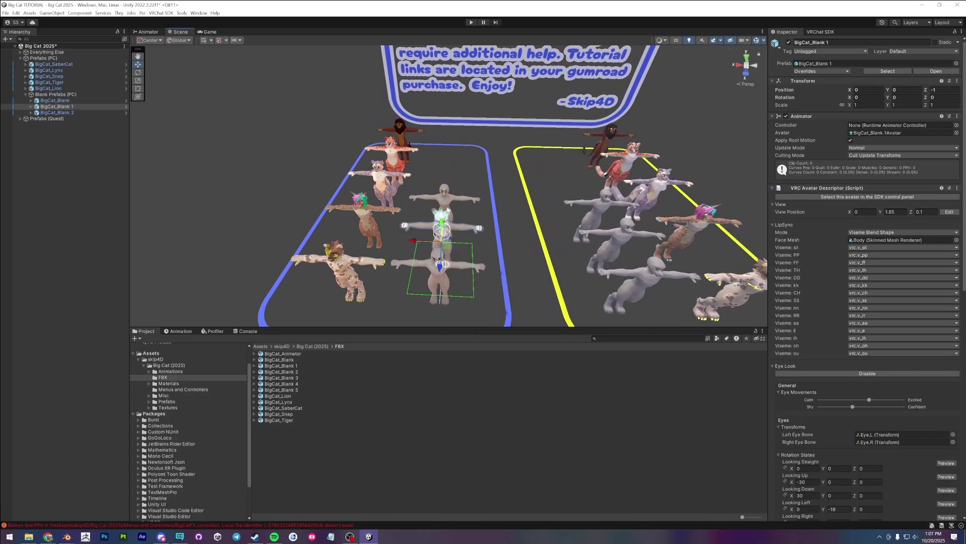
pyautogui.click(449, 206)
pyautogui.moveTo(533, 294); pyautogui.dragTo(347, 233, button='middle')
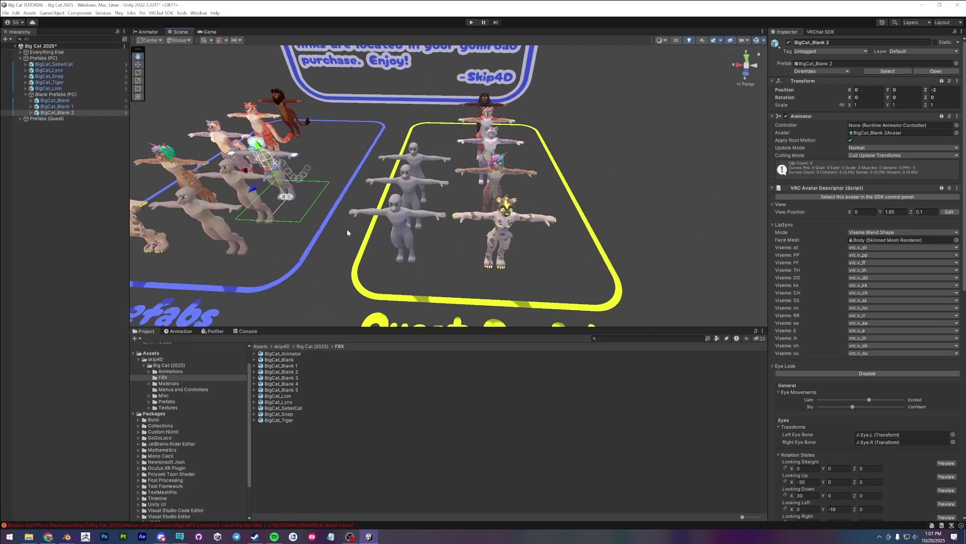
pyautogui.click(397, 230)
pyautogui.keyDown('alt'); pyautogui.moveTo(396, 231); pyautogui.dragTo(460, 199); pyautogui.keyUp('alt')
pyautogui.click(462, 170)
pyautogui.click(458, 156)
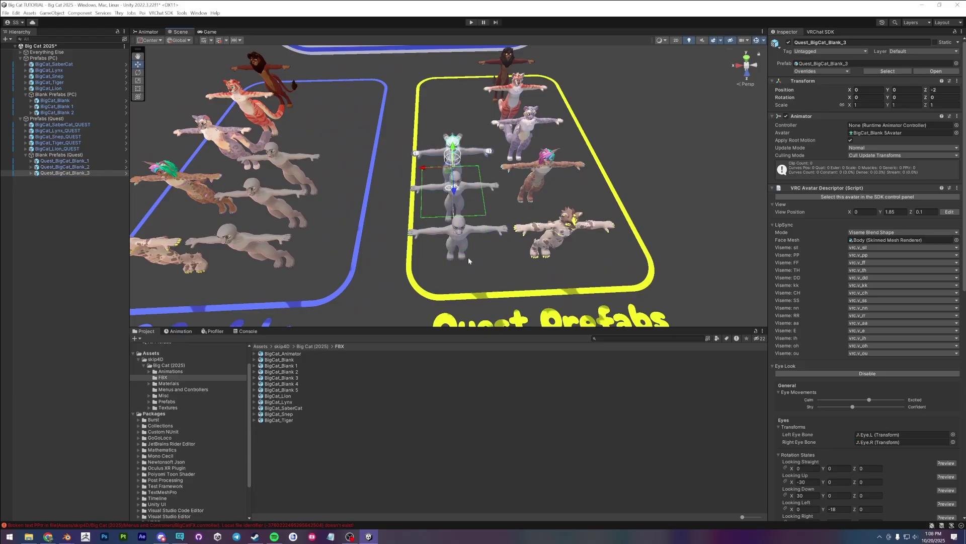
pyautogui.keyDown('alt'); pyautogui.moveTo(469, 260); pyautogui.dragTo(437, 250); pyautogui.keyUp('alt')
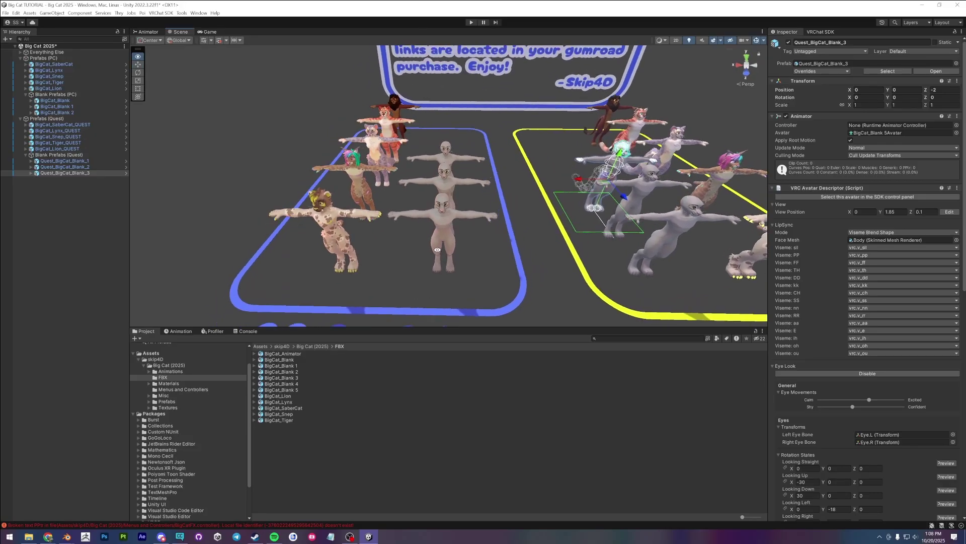
# Step: Reveal BigCat_Blank in File Explorer, copy the FBX folder path, and return to Blender's export browser
pyautogui.click(285, 360)
pyautogui.rightClick(292, 363)
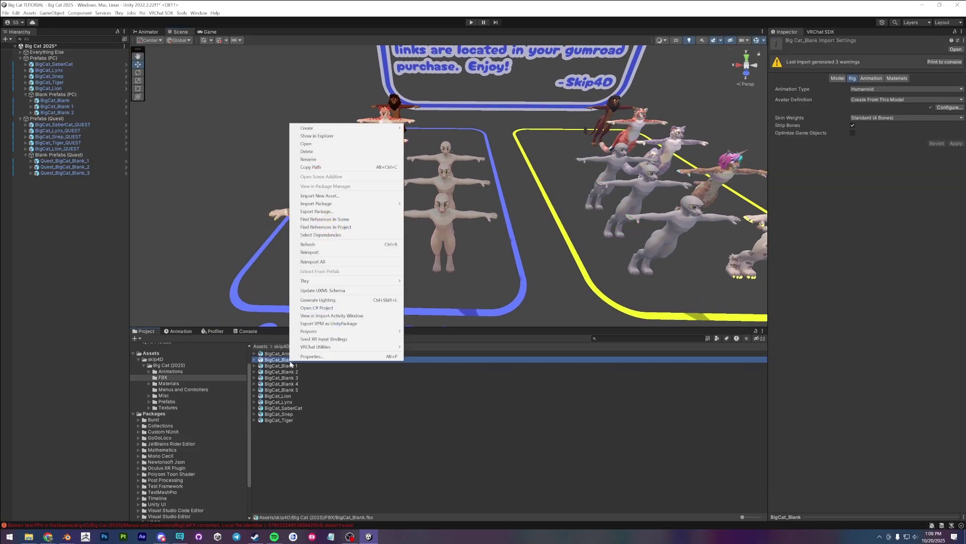
pyautogui.click(317, 136)
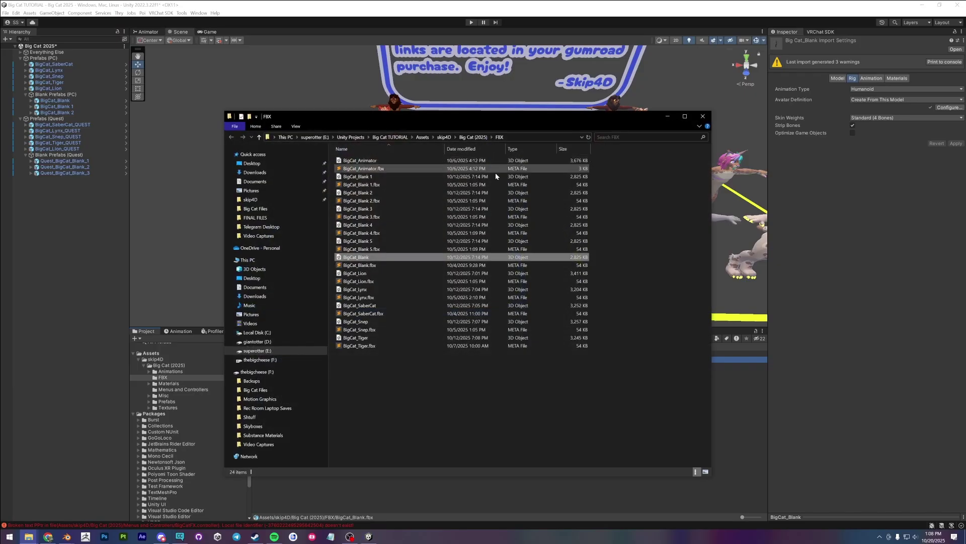
pyautogui.click(518, 137)
pyautogui.hotkey('ctrl', 'c')
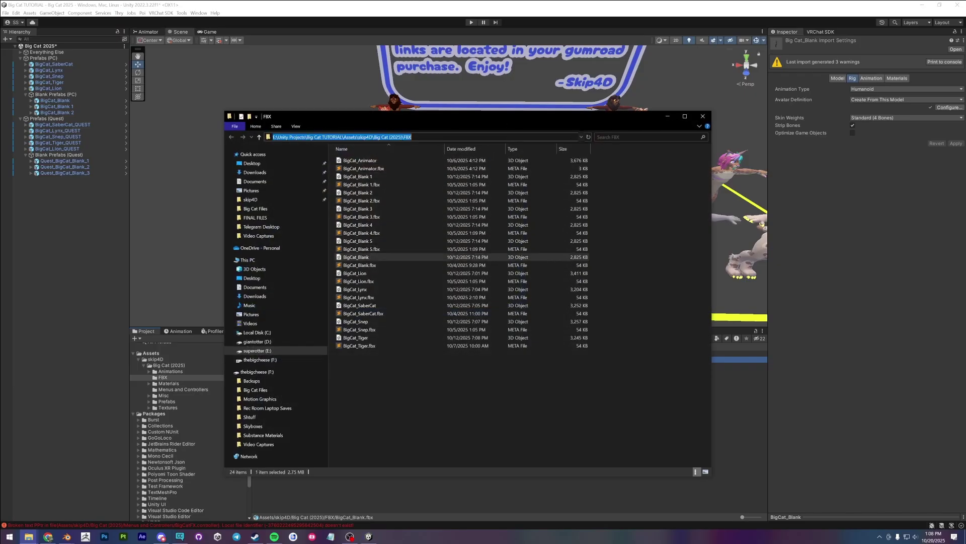
pyautogui.click(66, 537)
pyautogui.click(40, 501)
# Step: Export the avatar to the pasted Unity FBX folder, overwriting BigCat_Blank.fbx
pyautogui.hotkey('ctrl', 'v')
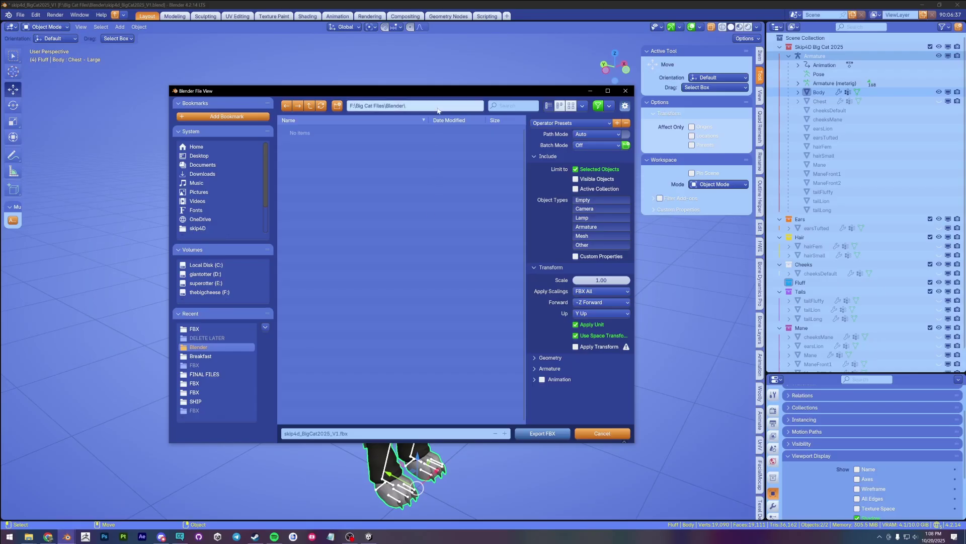
pyautogui.press('Return')
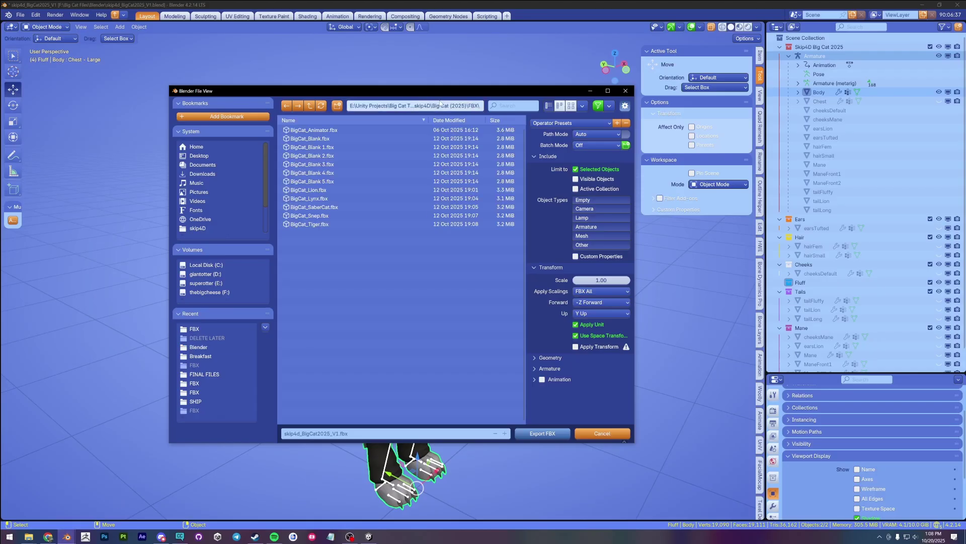
pyautogui.click(327, 138)
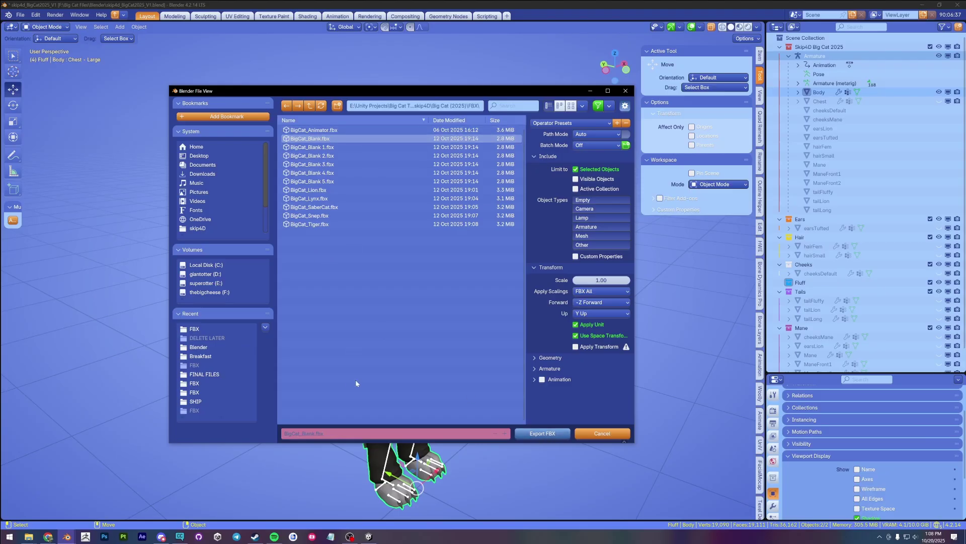
pyautogui.click(542, 434)
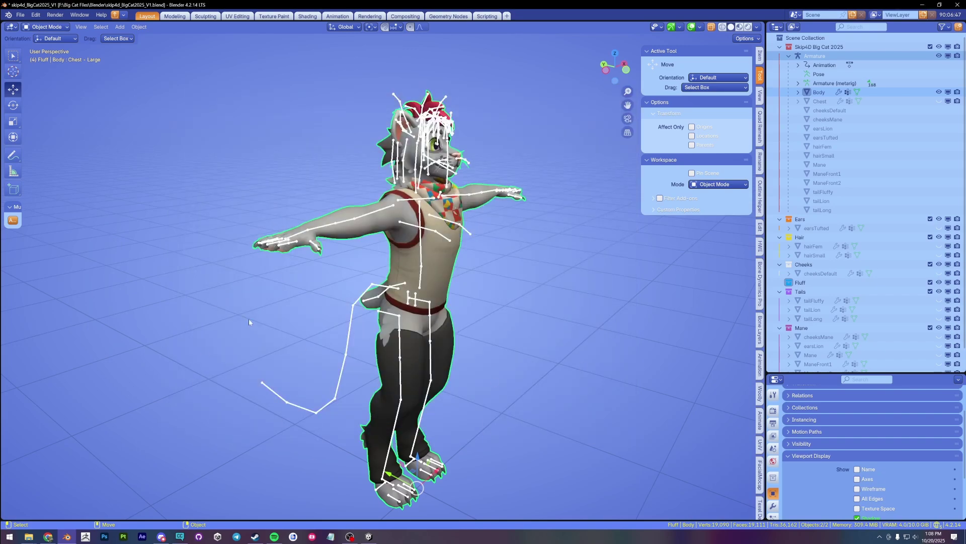
# Step: Return to Unity for the reimport and fly the Scene view to the newly textured blank avatar
pyautogui.click(368, 536)
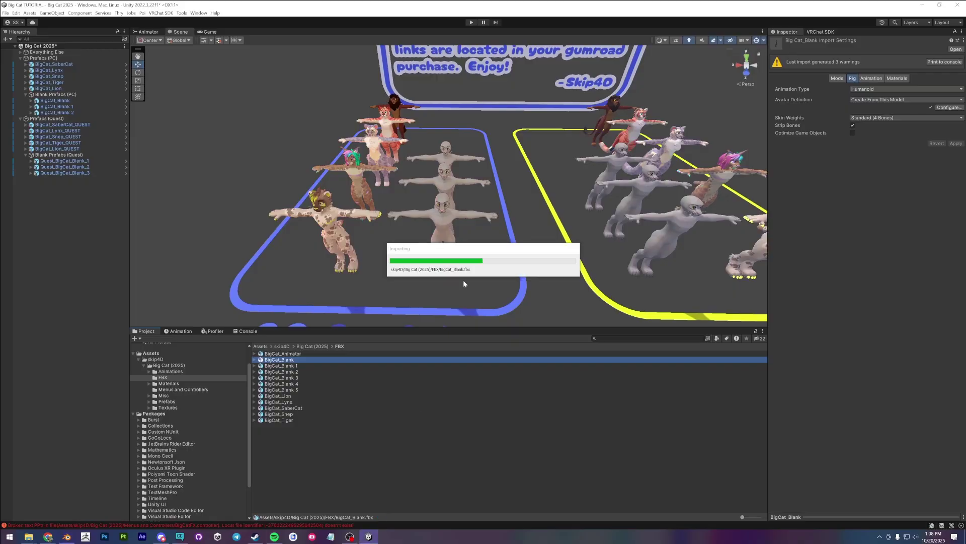
pyautogui.moveTo(430, 326); pyautogui.dragTo(430, 401)
pyautogui.moveTo(453, 282); pyautogui.dragTo(434, 282, button='right')
pyautogui.scroll(5, 509, 324)
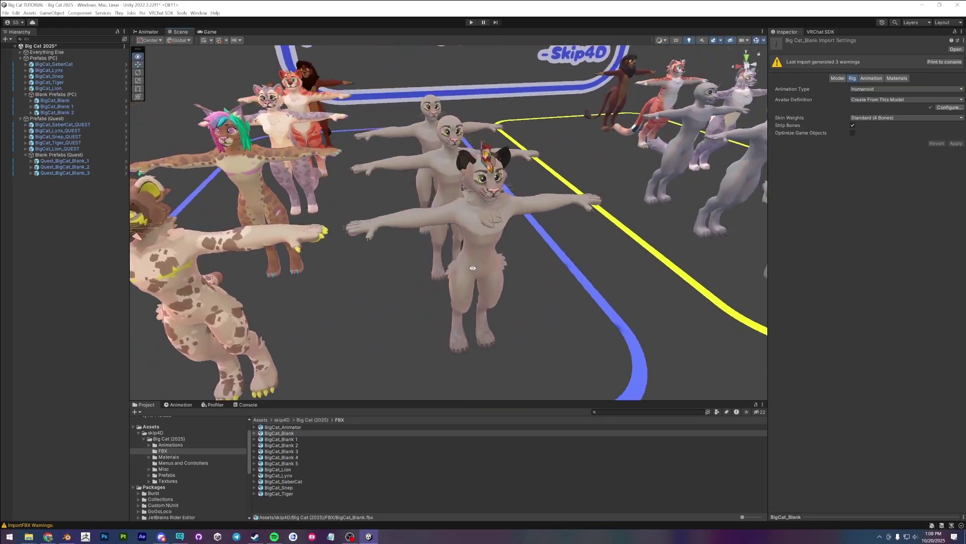
pyautogui.moveTo(472, 268); pyautogui.dragTo(370, 247, button='right')
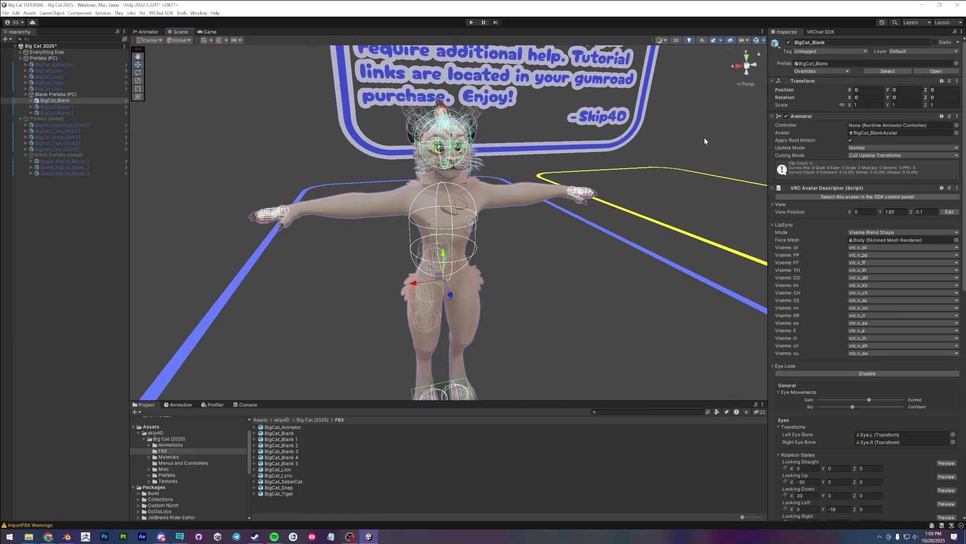
pyautogui.click(62, 101)
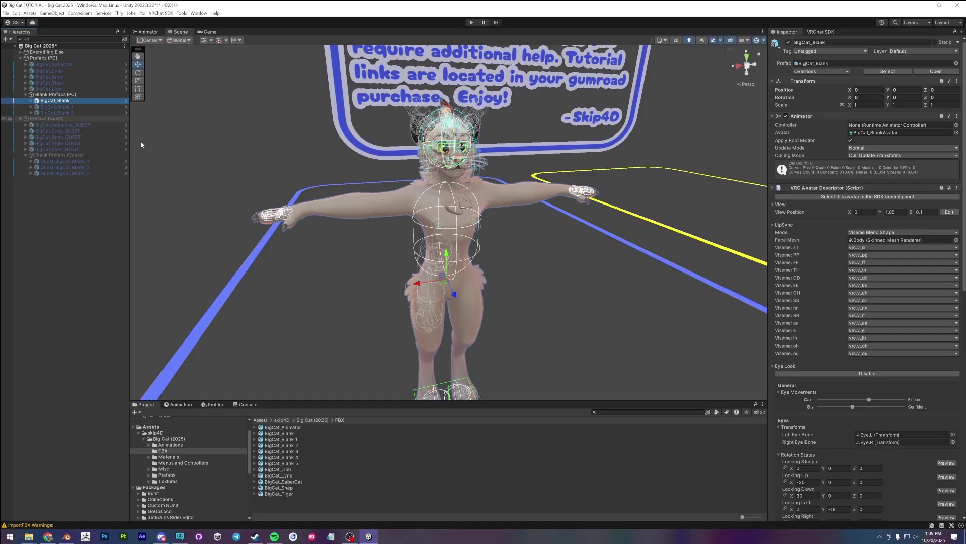
pyautogui.click(312, 420)
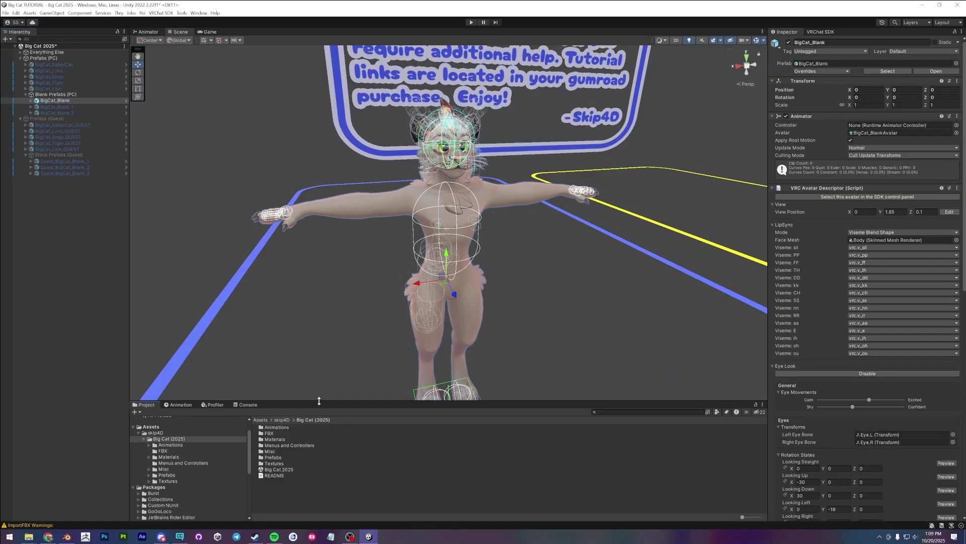
pyautogui.moveTo(319, 401); pyautogui.dragTo(319, 375)
pyautogui.doubleClick(273, 432)
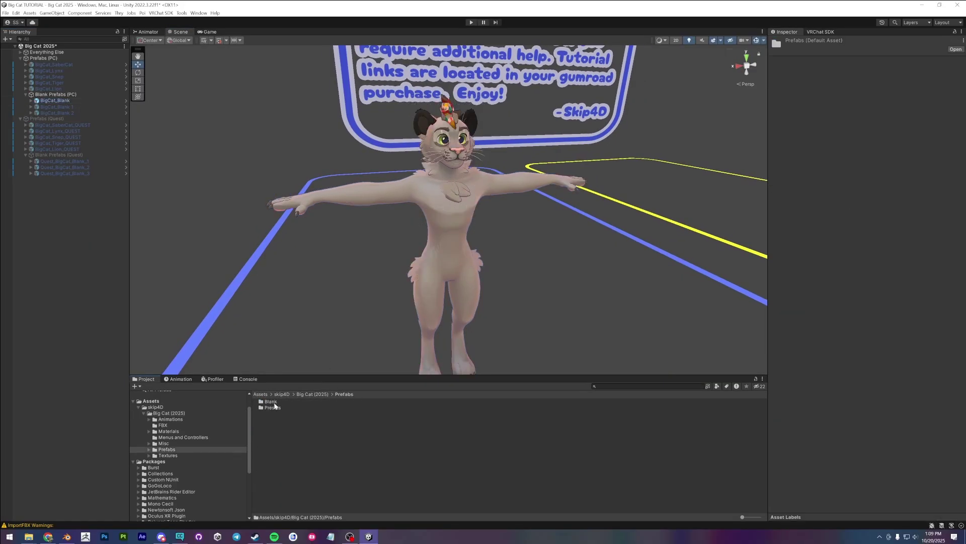
pyautogui.doubleClick(270, 402)
pyautogui.doubleClick(271, 402)
pyautogui.click(296, 402)
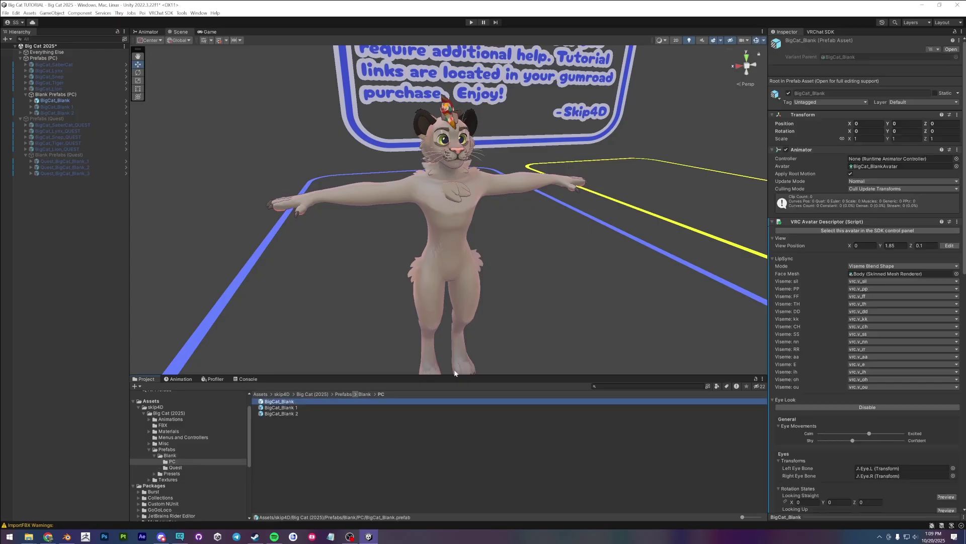
pyautogui.click(952, 49)
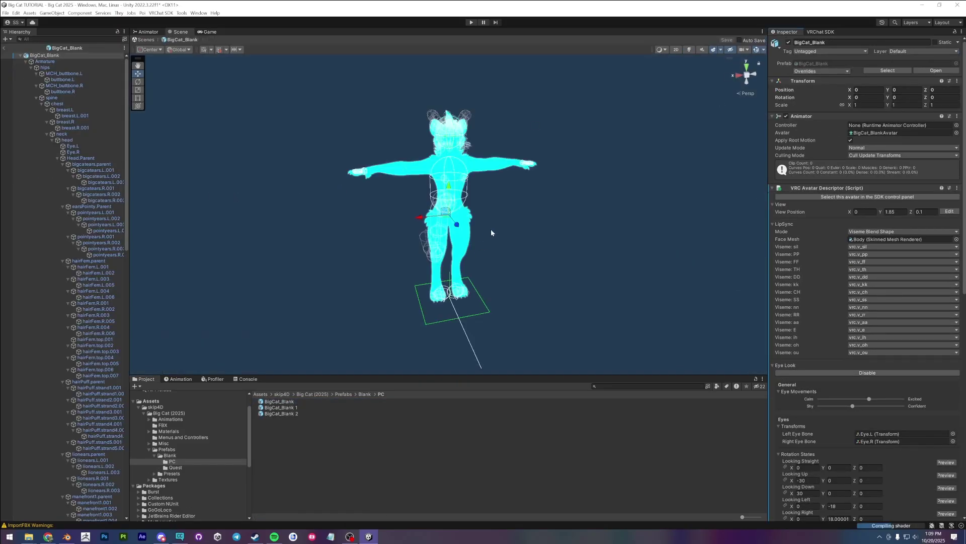
pyautogui.scroll(3, 502, 211)
pyautogui.scroll(-1, 654, 262)
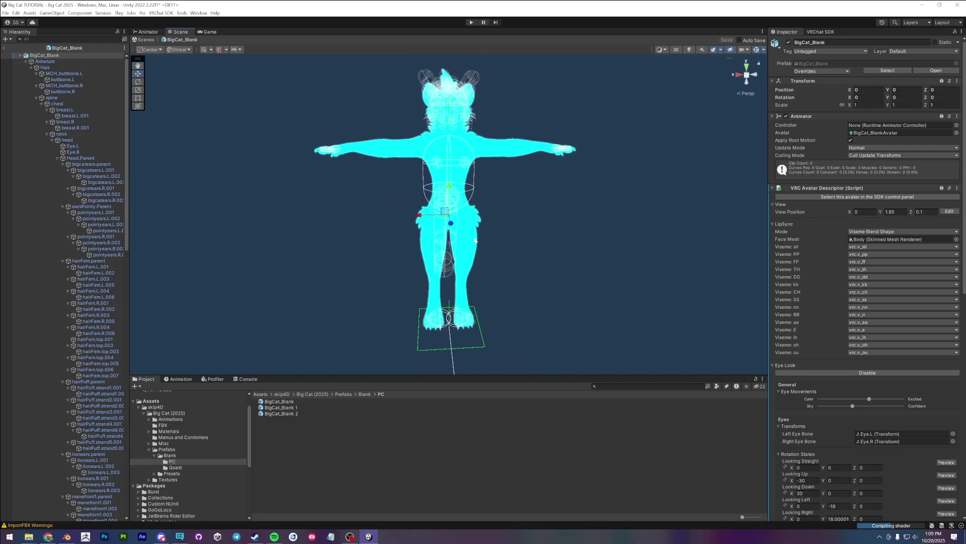
pyautogui.moveTo(477, 376); pyautogui.dragTo(477, 431)
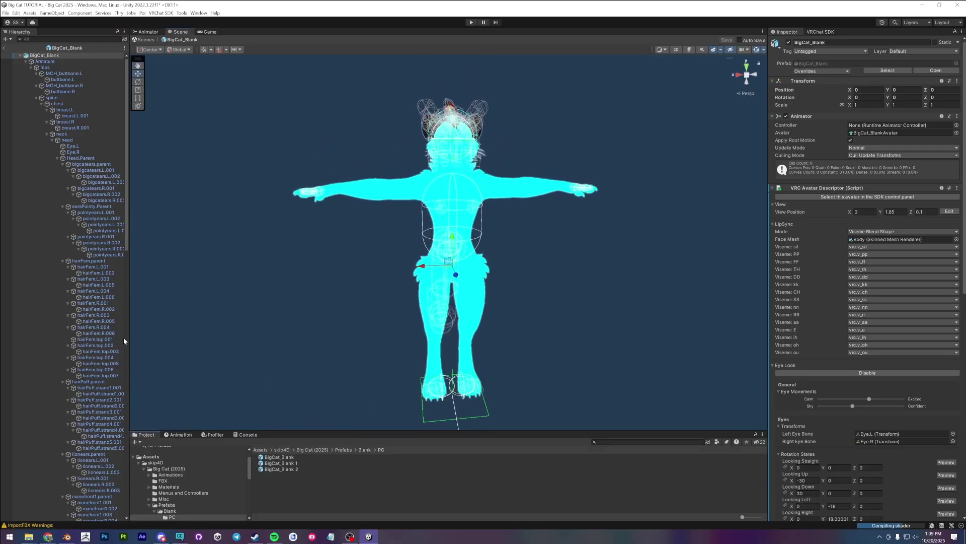
pyautogui.moveTo(130, 317); pyautogui.dragTo(159, 325)
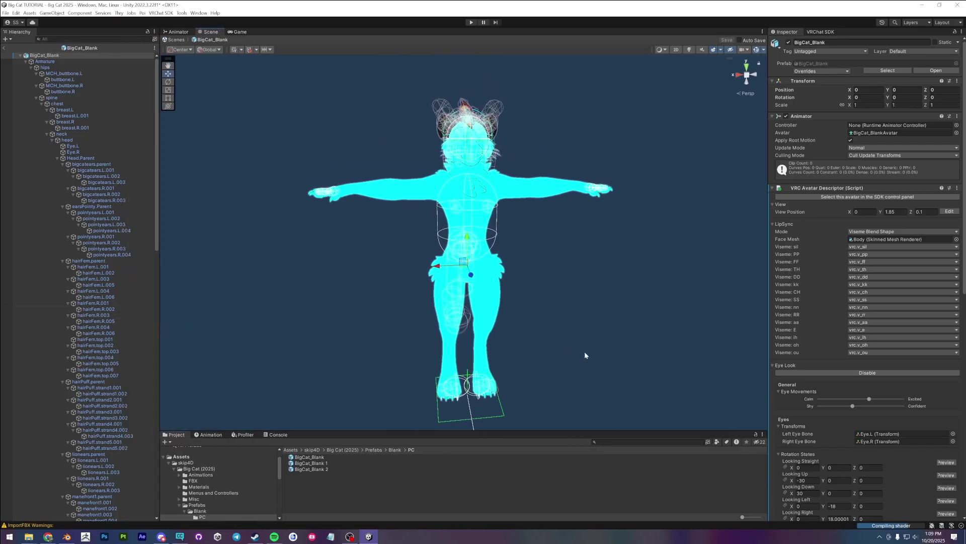
pyautogui.moveTo(584, 355)
pyautogui.keyDown('alt'); pyautogui.mouseDown()
pyautogui.moveTo(587, 338)
pyautogui.moveTo(582, 349)
pyautogui.moveTo(575, 339)
pyautogui.mouseUp(); pyautogui.keyUp('alt')
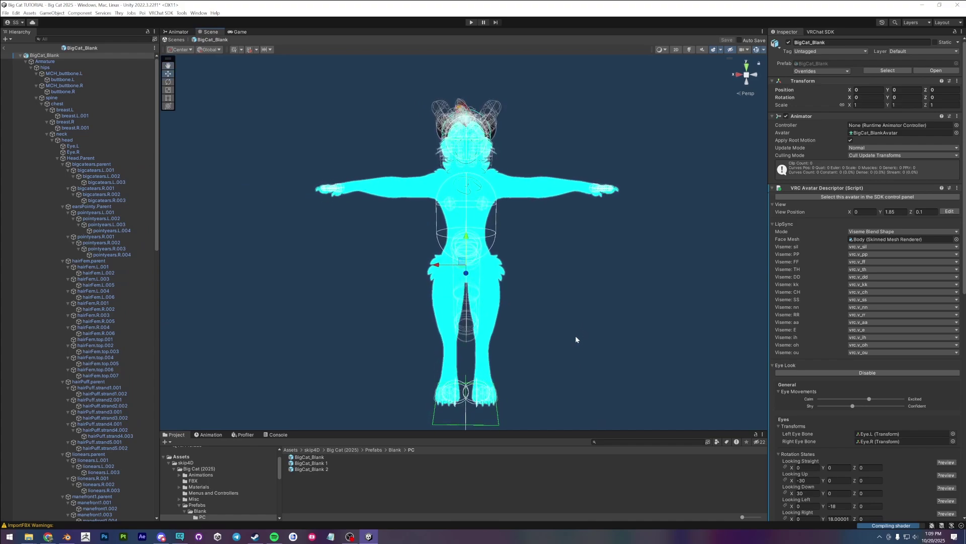
pyautogui.scroll(-20, 113, 397)
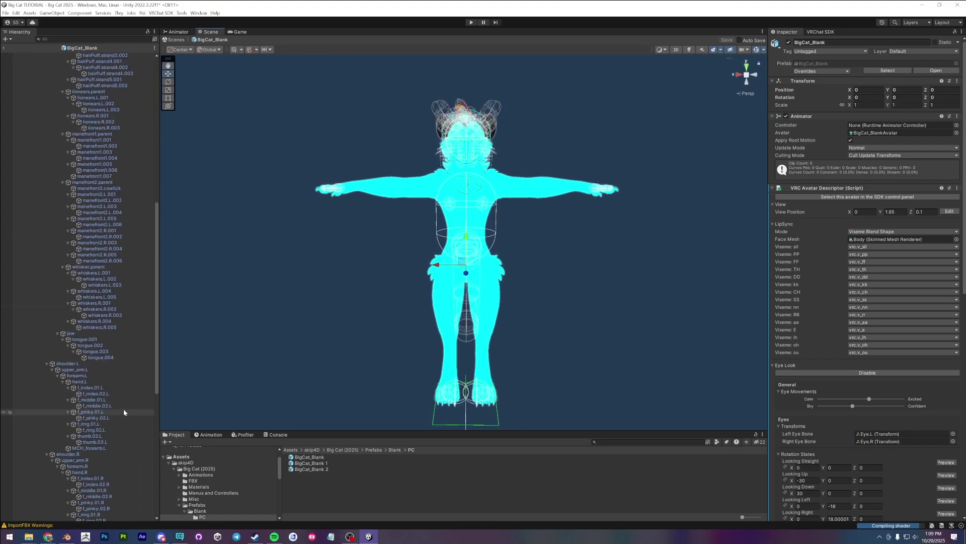
pyautogui.scroll(-6, 125, 411)
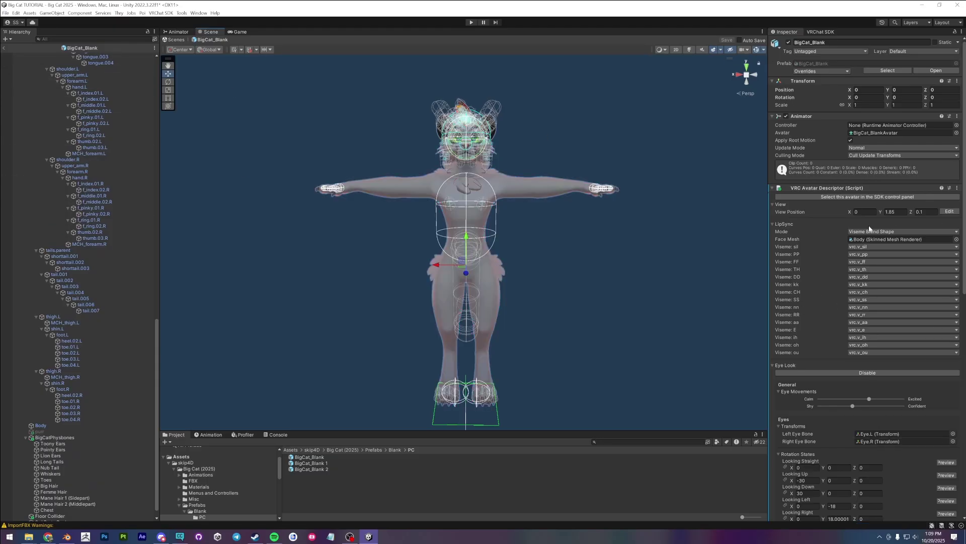
pyautogui.scroll(-5, 866, 302)
pyautogui.scroll(2, 860, 388)
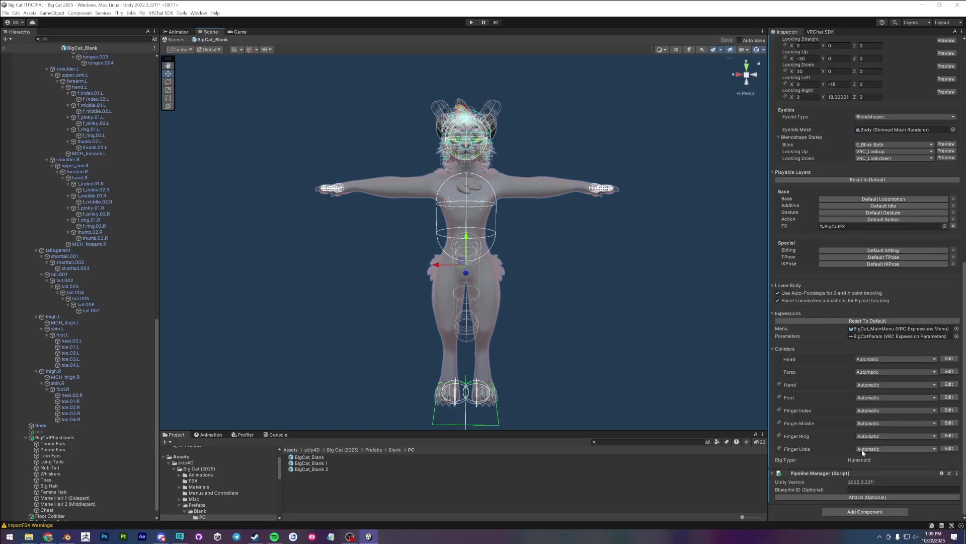
pyautogui.scroll(4, 856, 431)
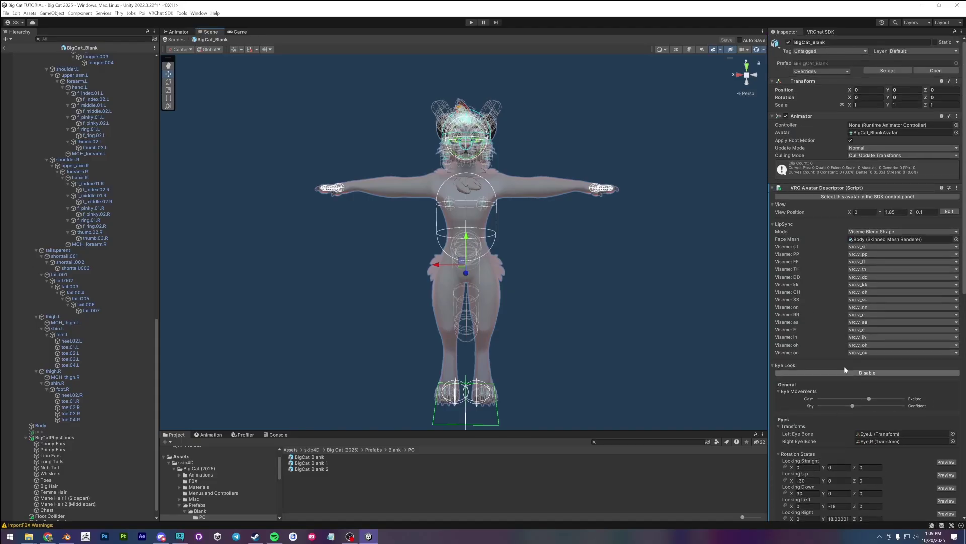
pyautogui.scroll(-2, 825, 192)
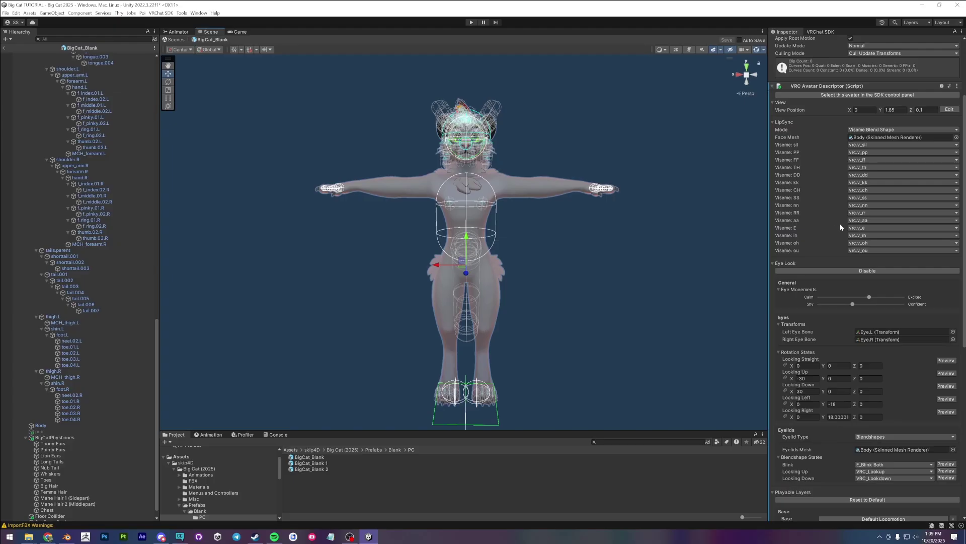
pyautogui.scroll(-6, 889, 400)
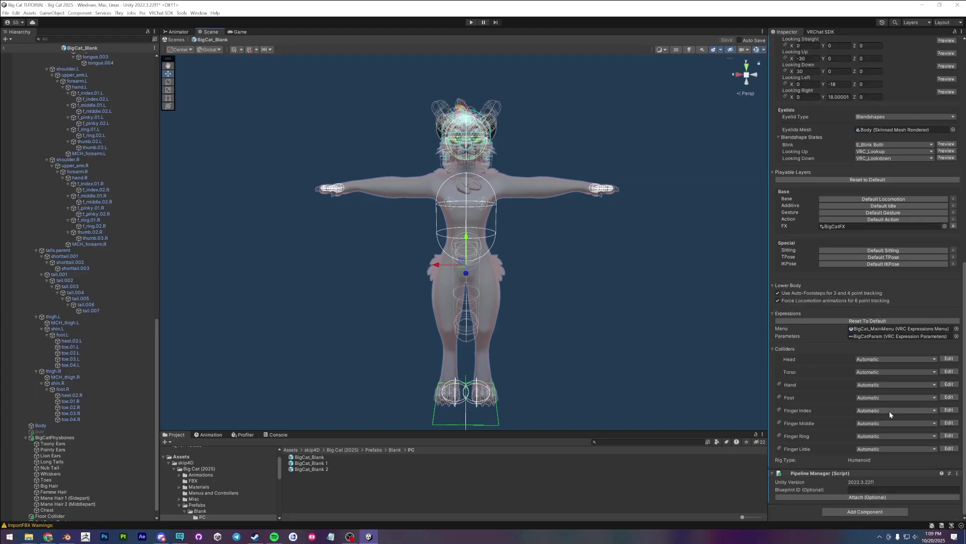
pyautogui.scroll(-1, 79, 433)
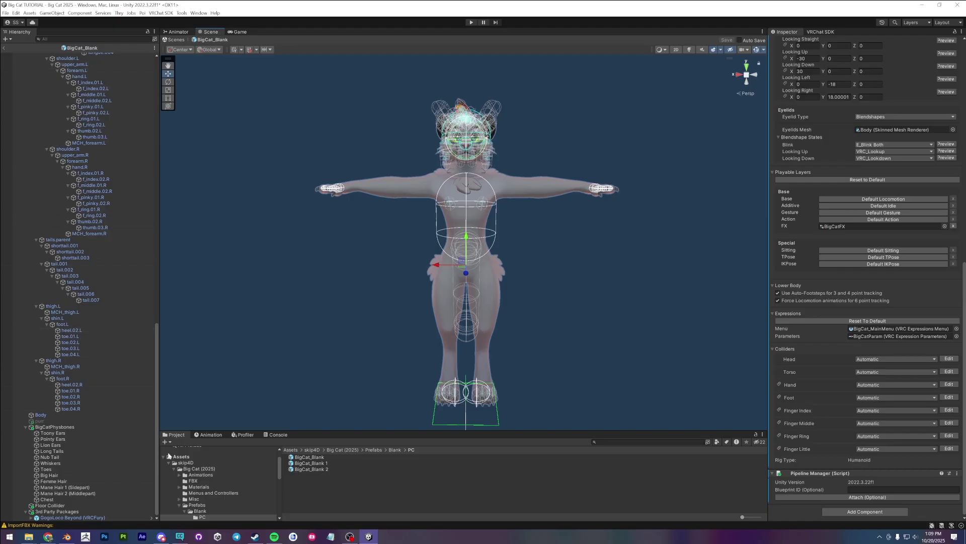
# Step: Inspect the BigCatPhysbones group and the Toony Ears physbone on the avatar
pyautogui.moveTo(158, 360); pyautogui.dragTo(156, 360)
pyautogui.keyDown('alt'); pyautogui.moveTo(560, 277); pyautogui.dragTo(578, 297); pyautogui.keyUp('alt')
pyautogui.click(607, 310)
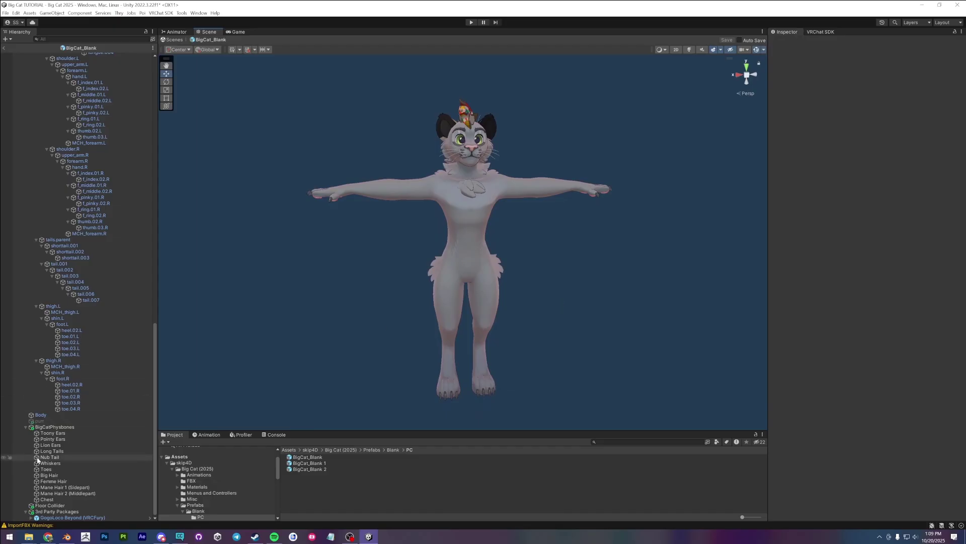
pyautogui.click(64, 428)
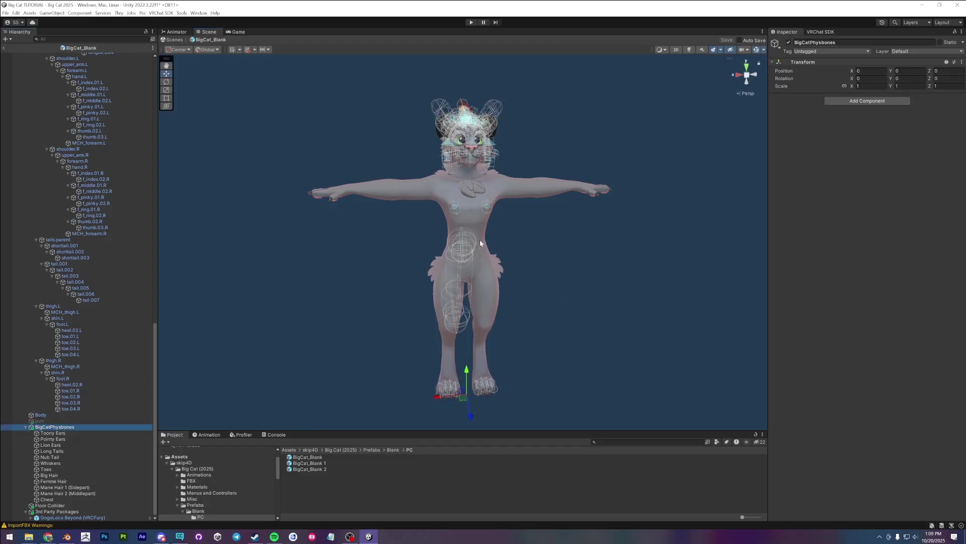
pyautogui.keyDown('alt'); pyautogui.moveTo(479, 243); pyautogui.dragTo(591, 256); pyautogui.keyUp('alt')
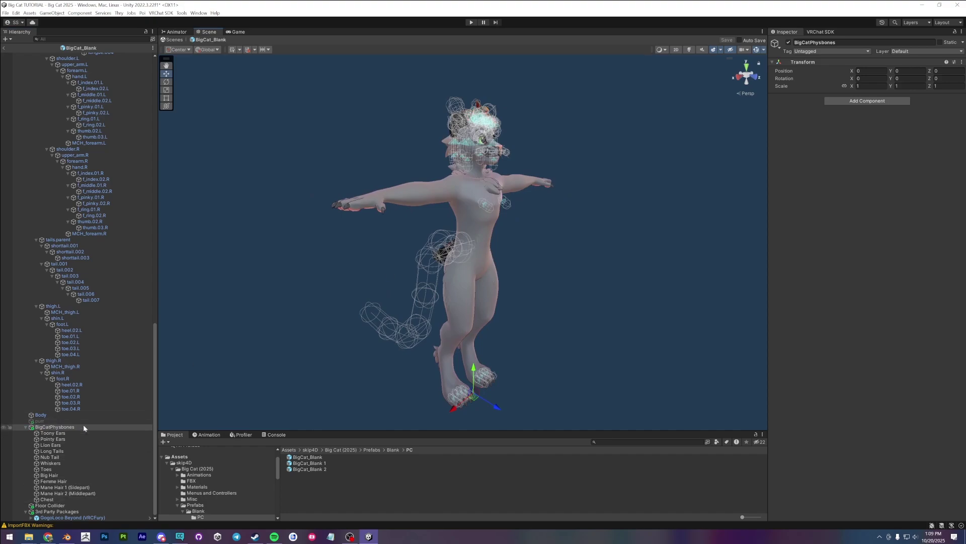
pyautogui.keyDown('alt'); pyautogui.moveTo(525, 319); pyautogui.dragTo(458, 324); pyautogui.keyUp('alt')
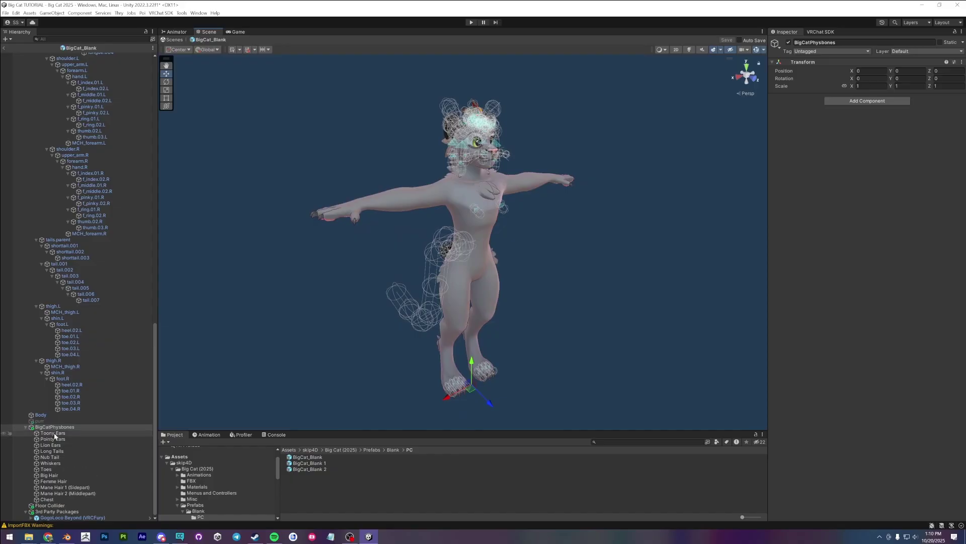
pyautogui.keyDown('alt'); pyautogui.moveTo(509, 334); pyautogui.dragTo(378, 339); pyautogui.keyUp('alt')
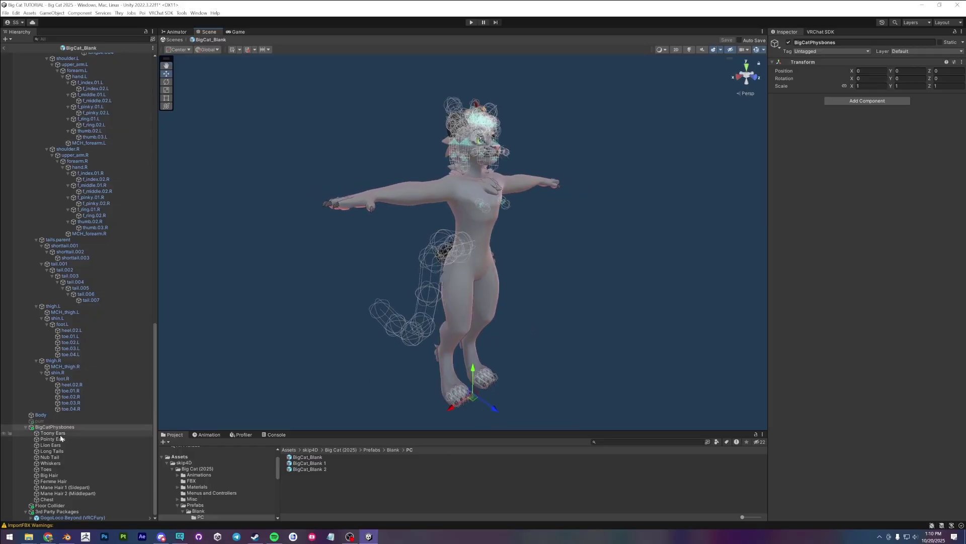
pyautogui.click(52, 433)
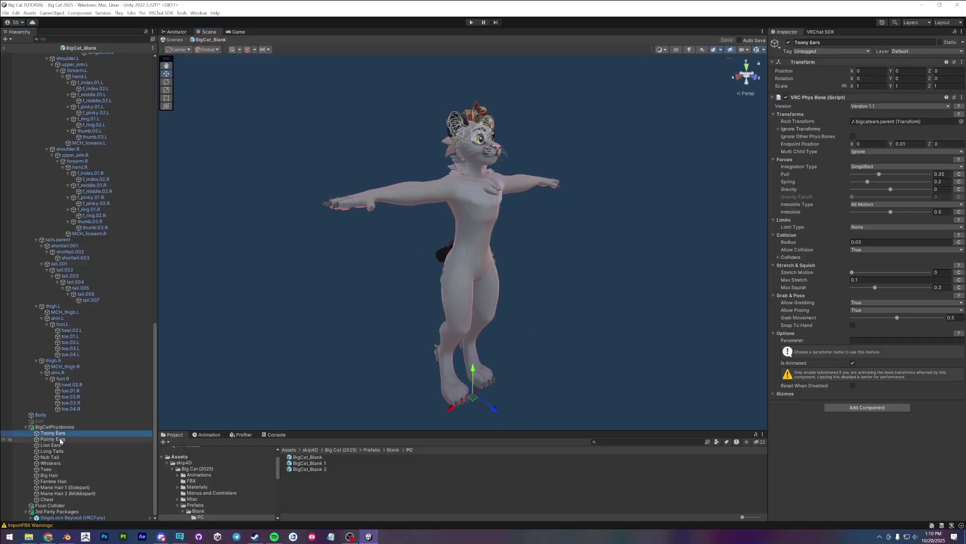
pyautogui.keyDown('alt'); pyautogui.moveTo(486, 233); pyautogui.dragTo(572, 328); pyautogui.keyUp('alt')
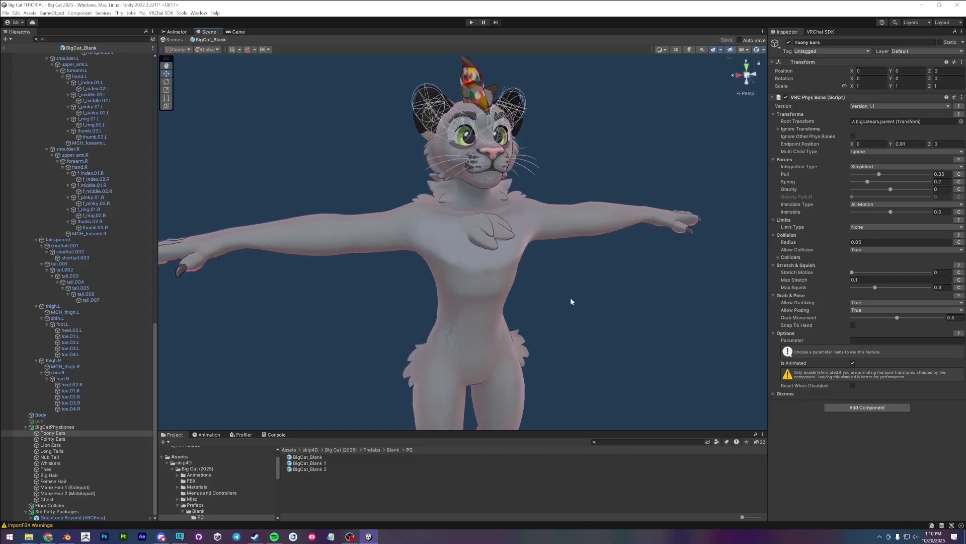
pyautogui.scroll(2, 572, 328)
# Step: Delete the Pointy Ears, Lion Ears and Long Tails physbones
pyautogui.click(50, 439)
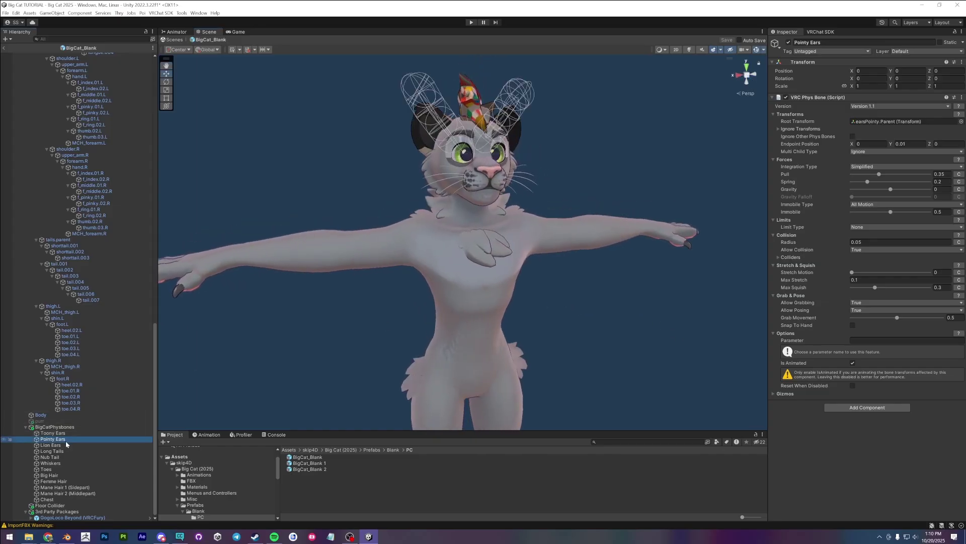
pyautogui.keyDown('ctrl'); pyautogui.click(60, 446); pyautogui.keyUp('ctrl')
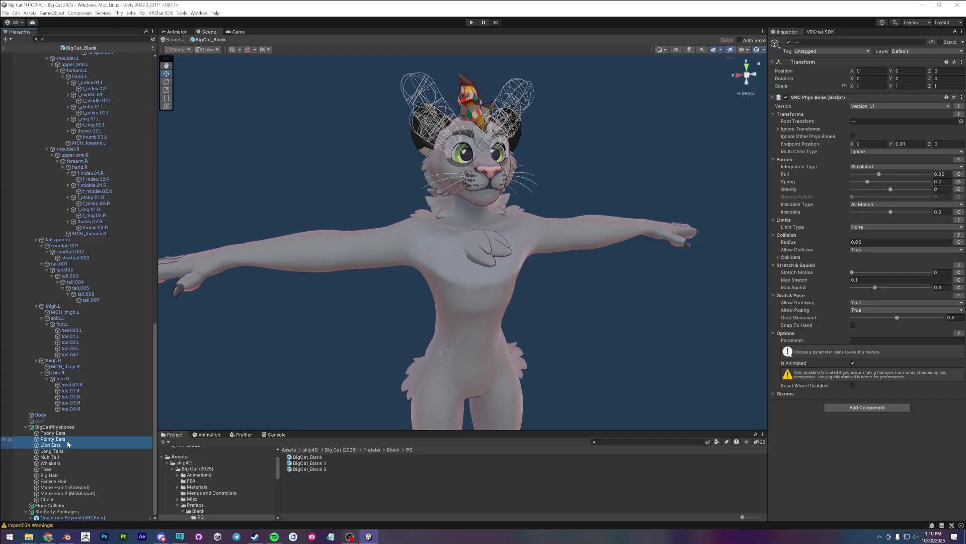
pyautogui.press('Delete')
pyautogui.click(55, 451)
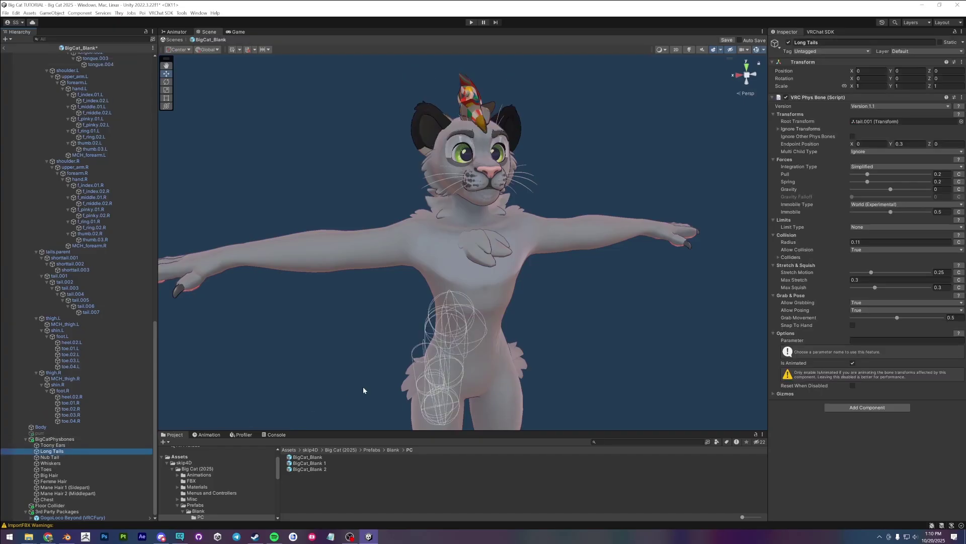
pyautogui.keyDown('alt'); pyautogui.moveTo(363, 386); pyautogui.dragTo(568, 269); pyautogui.keyUp('alt')
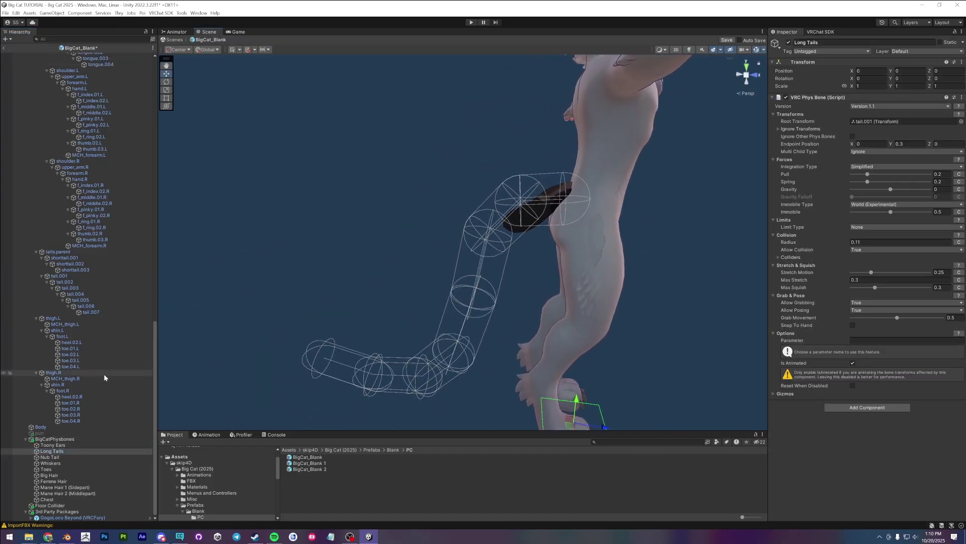
pyautogui.press('Delete')
# Step: Check the Whiskers, Toes and Big Hair physbones on the cat
pyautogui.click(56, 463)
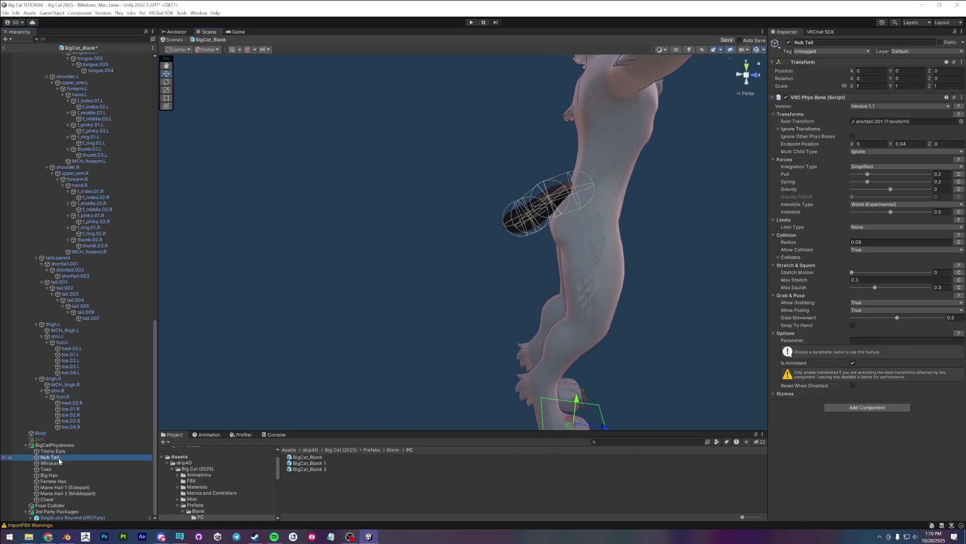
pyautogui.keyDown('alt'); pyautogui.moveTo(559, 282); pyautogui.dragTo(446, 277); pyautogui.keyUp('alt')
pyautogui.scroll(-2, 479, 318)
pyautogui.keyDown('alt'); pyautogui.moveTo(480, 318); pyautogui.dragTo(372, 325); pyautogui.keyUp('alt')
pyautogui.click(46, 468)
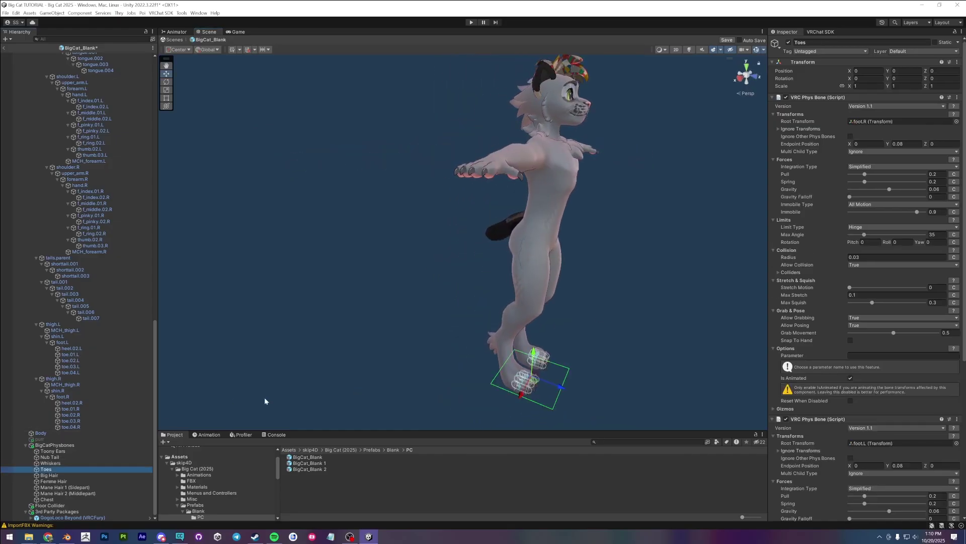
pyautogui.click(49, 475)
pyautogui.keyDown('alt'); pyautogui.moveTo(483, 312); pyautogui.dragTo(425, 308); pyautogui.keyUp('alt')
# Step: Delete the Femme Hair, Mane Hair 1, Mane Hair 2 and Chest physbones
pyautogui.click(64, 481)
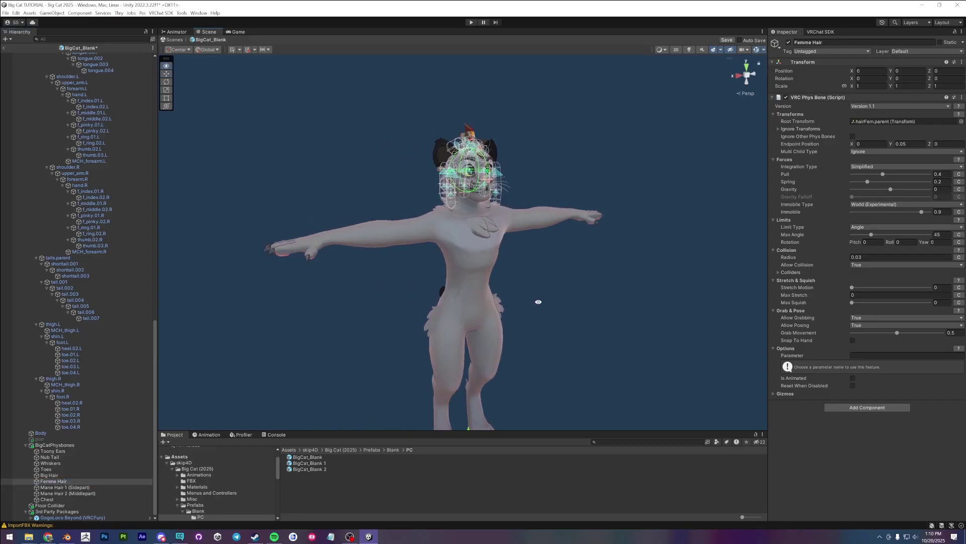
pyautogui.keyDown('shift'); pyautogui.click(73, 496); pyautogui.keyUp('shift')
pyautogui.press('Delete')
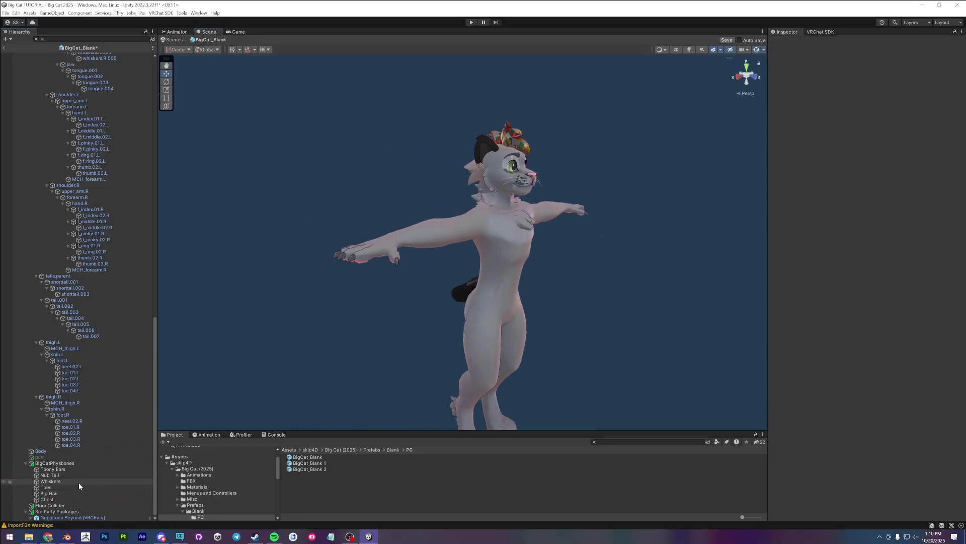
pyautogui.click(81, 500)
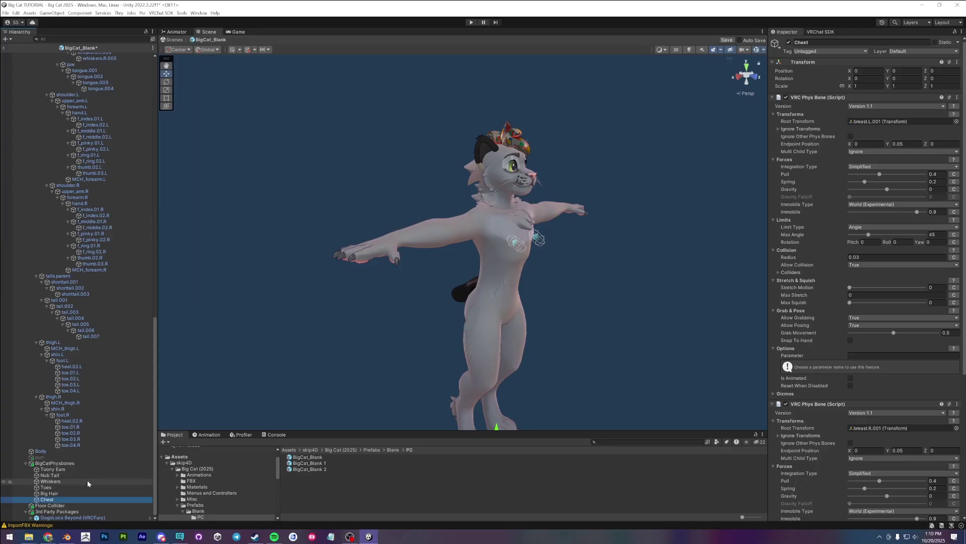
pyautogui.press('Delete')
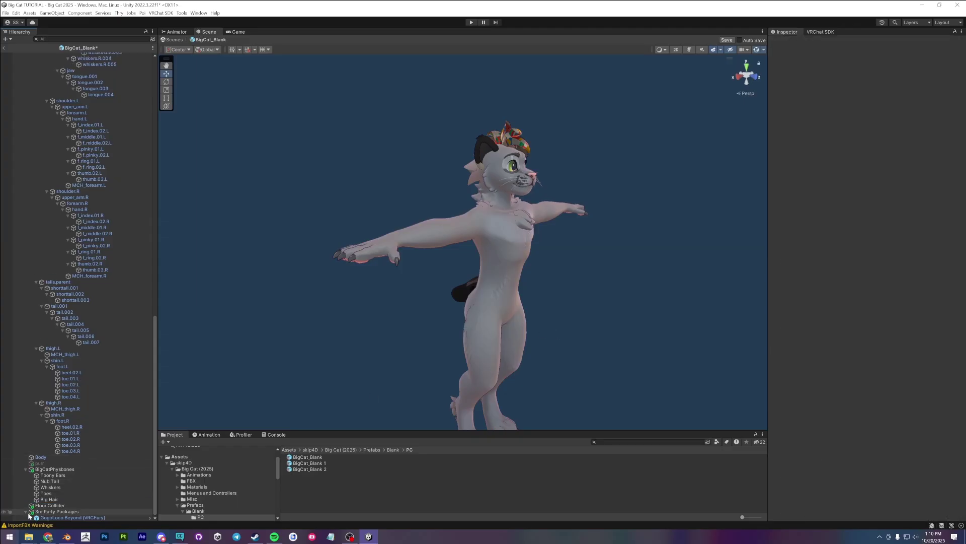
pyautogui.click(81, 463)
# Step: Open the Big Cat (2025) Materials PC folder and enlarge its thumbnails to maximum
pyautogui.click(26, 469)
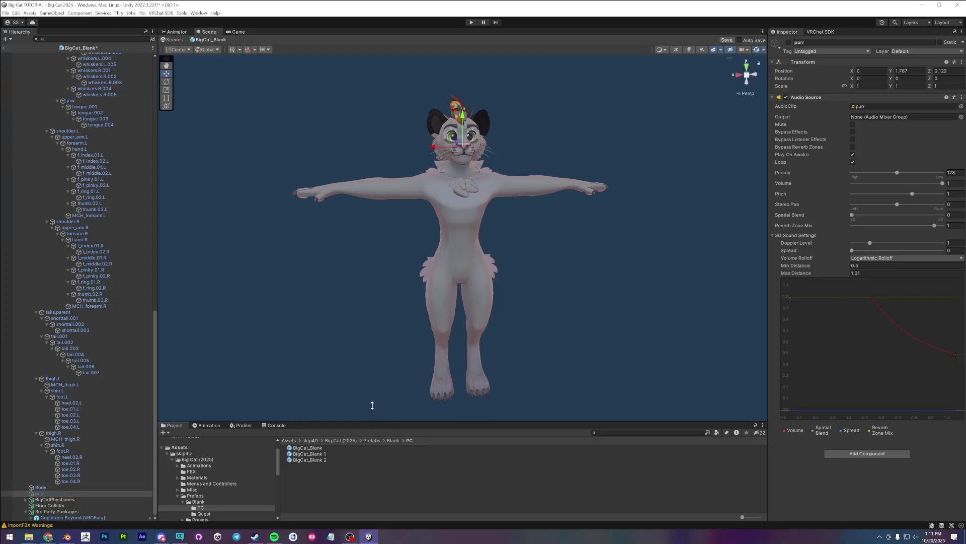
pyautogui.keyDown('alt'); pyautogui.moveTo(496, 360); pyautogui.dragTo(484, 345); pyautogui.keyUp('alt')
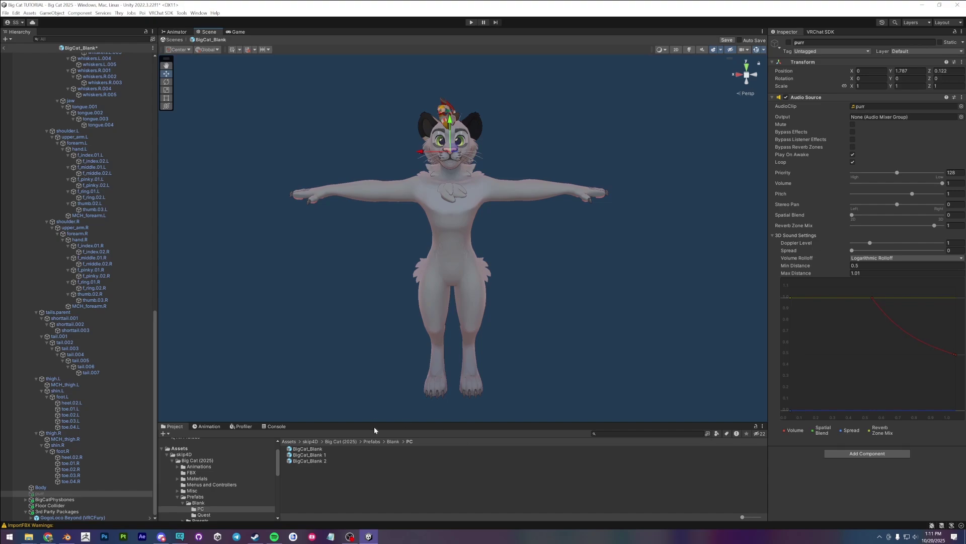
pyautogui.click(373, 441)
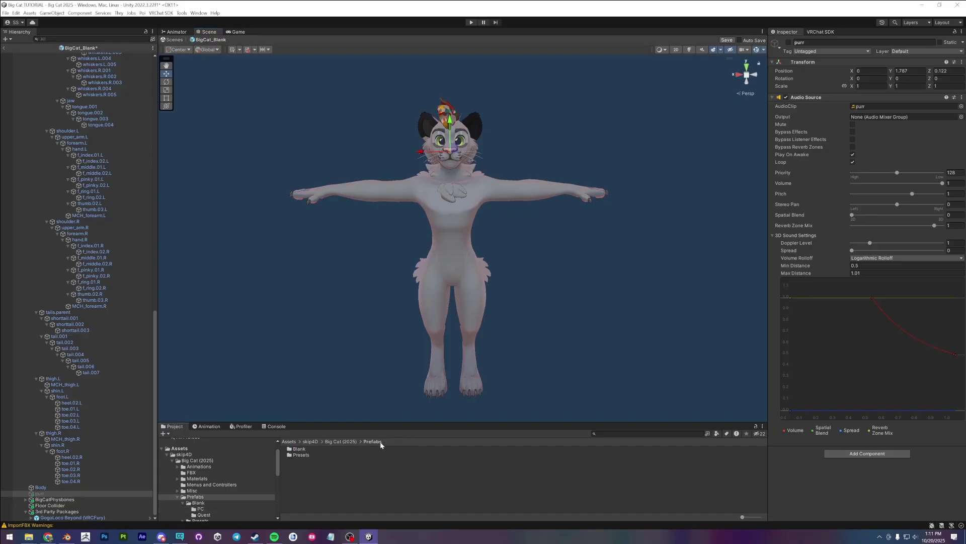
pyautogui.click(325, 445)
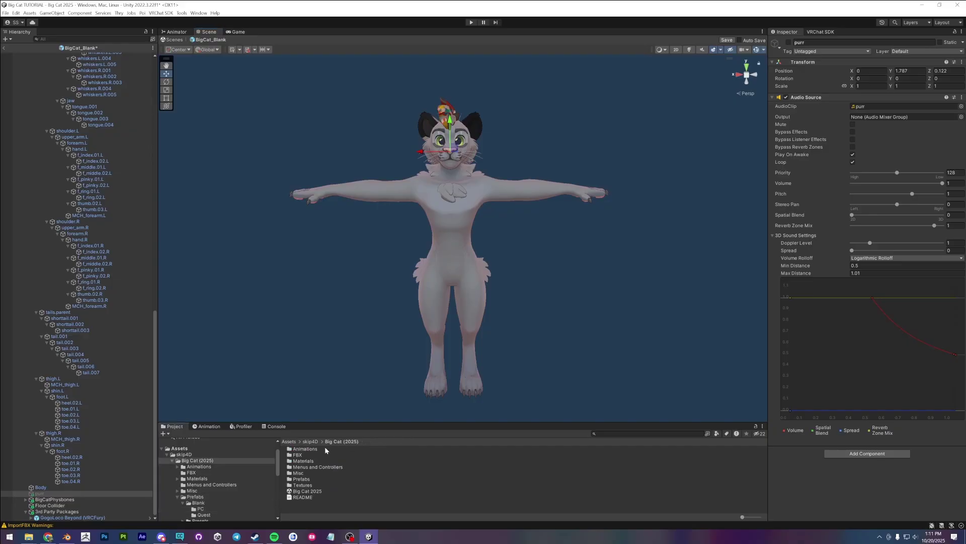
pyautogui.click(303, 461)
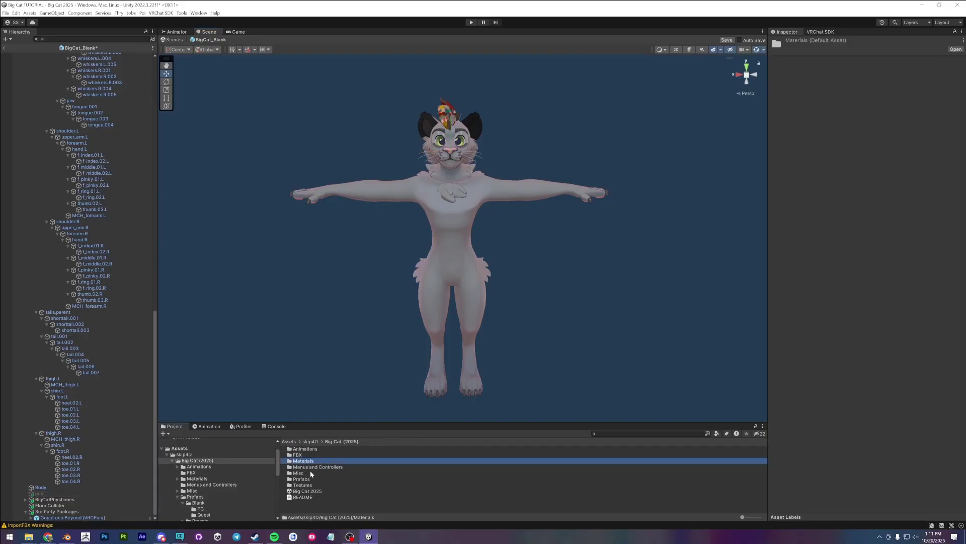
pyautogui.doubleClick(307, 461)
pyautogui.doubleClick(300, 449)
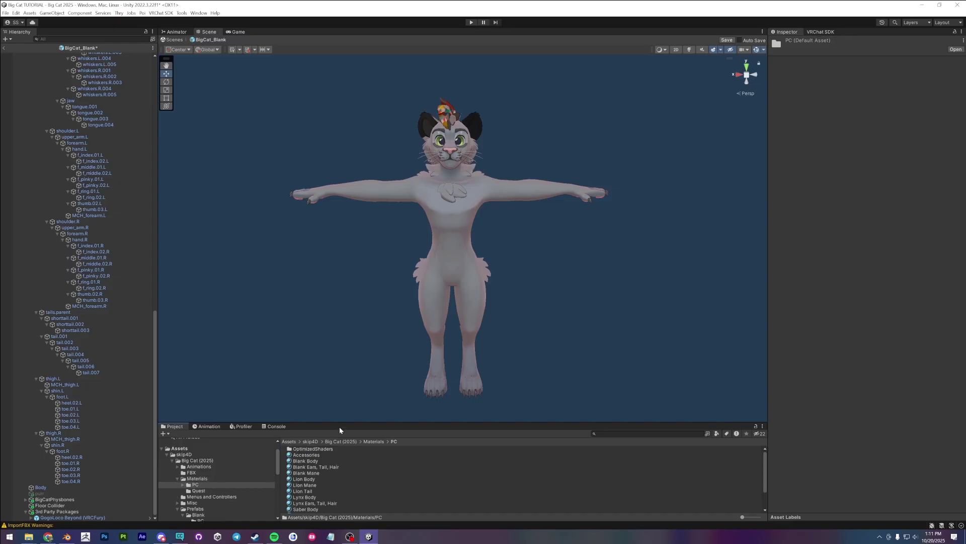
pyautogui.moveTo(340, 423); pyautogui.dragTo(357, 335)
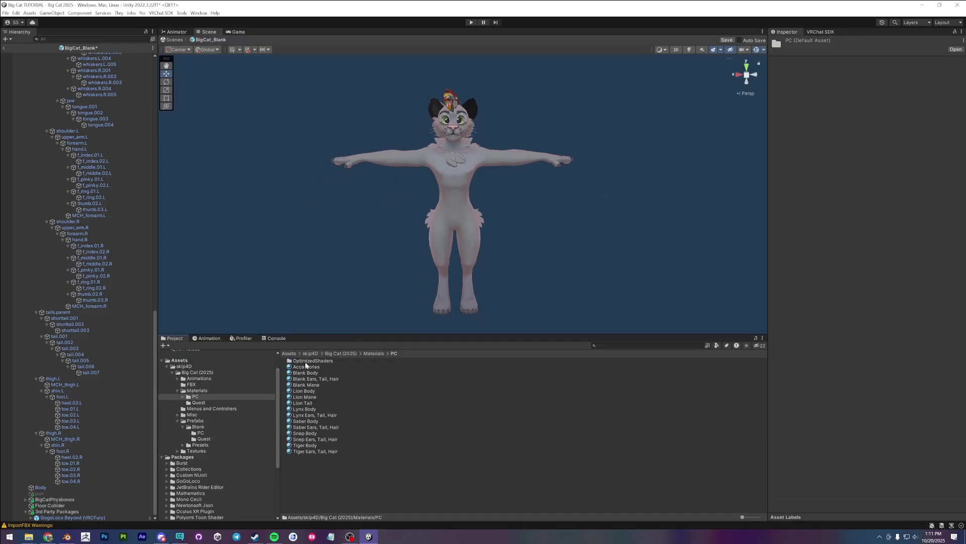
pyautogui.click(759, 518)
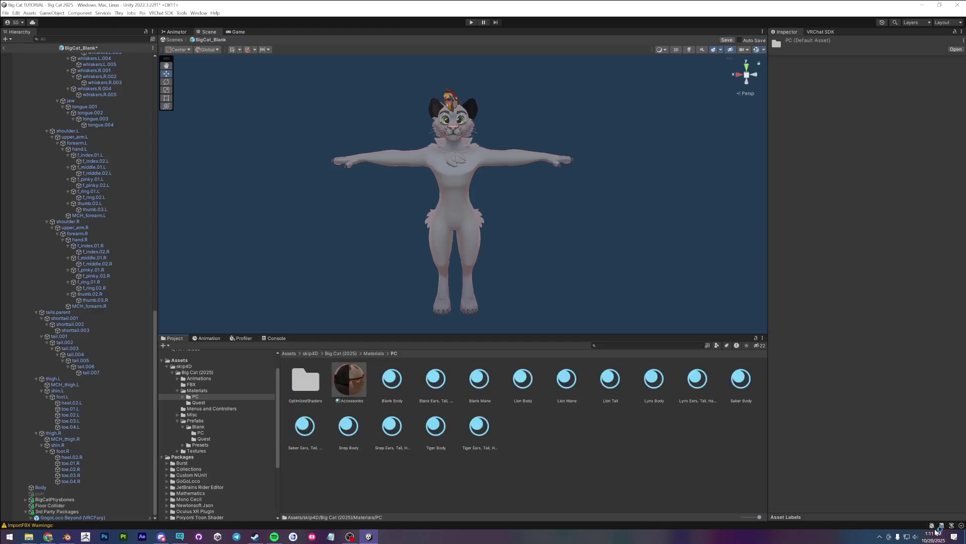
# Step: Compare the Accessories, Blank Body, Blank Ears and Blank Mane materials
pyautogui.click(353, 375)
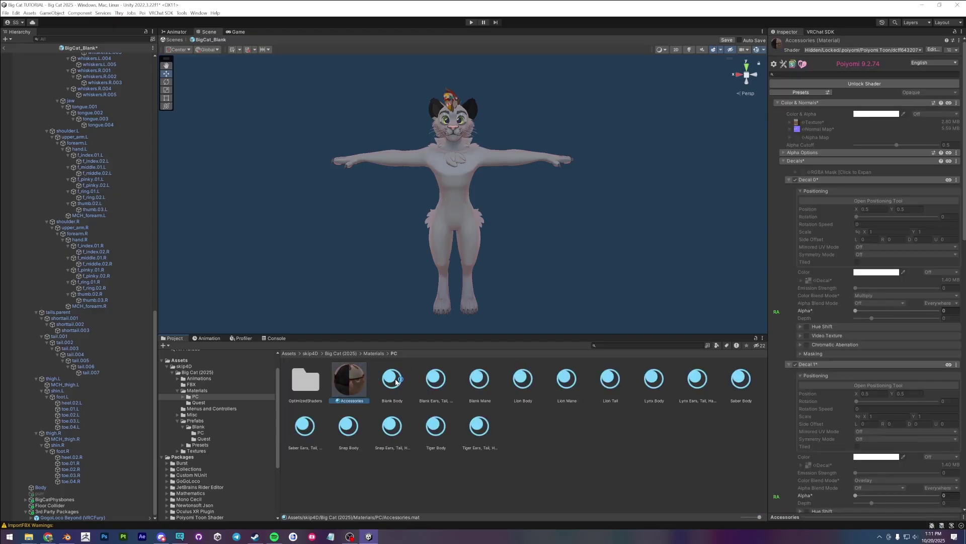
pyautogui.click(393, 380)
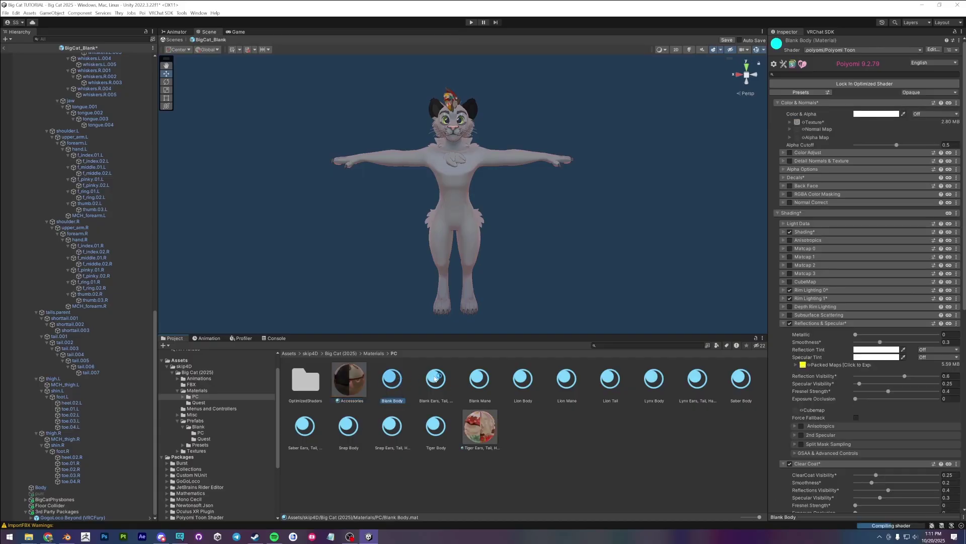
pyautogui.click(436, 380)
pyautogui.click(479, 378)
pyautogui.click(392, 378)
pyautogui.keyDown('ctrl'); pyautogui.click(436, 380); pyautogui.keyUp('ctrl')
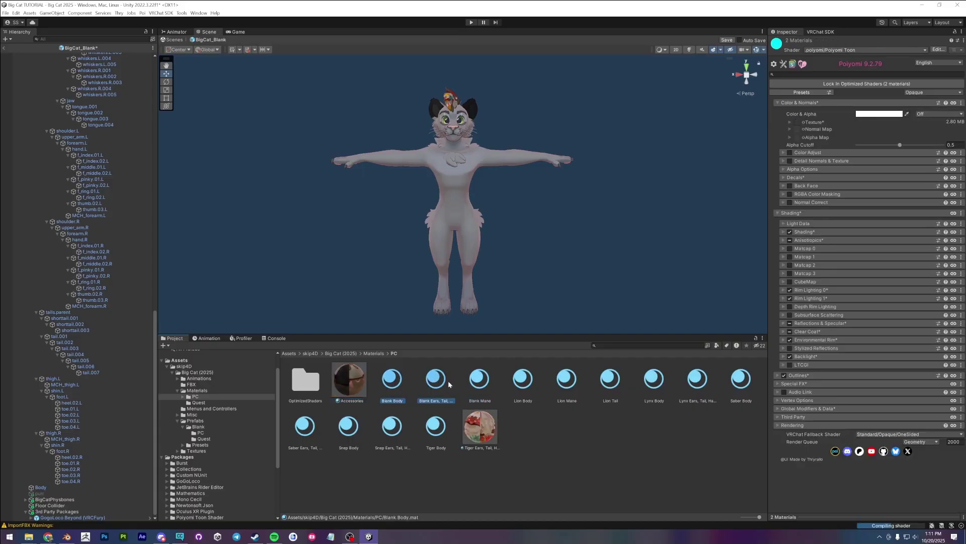
pyautogui.keyDown('ctrl'); pyautogui.click(482, 380); pyautogui.keyUp('ctrl')
pyautogui.click(550, 472)
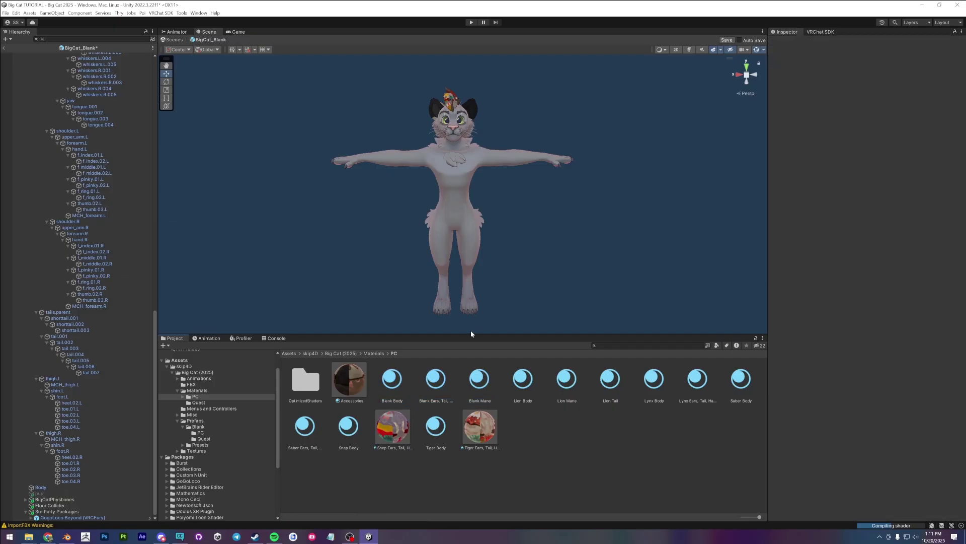
# Step: Review the Blank Mane and Accessories materials while orbiting the avatar
pyautogui.moveTo(472, 334); pyautogui.dragTo(472, 363)
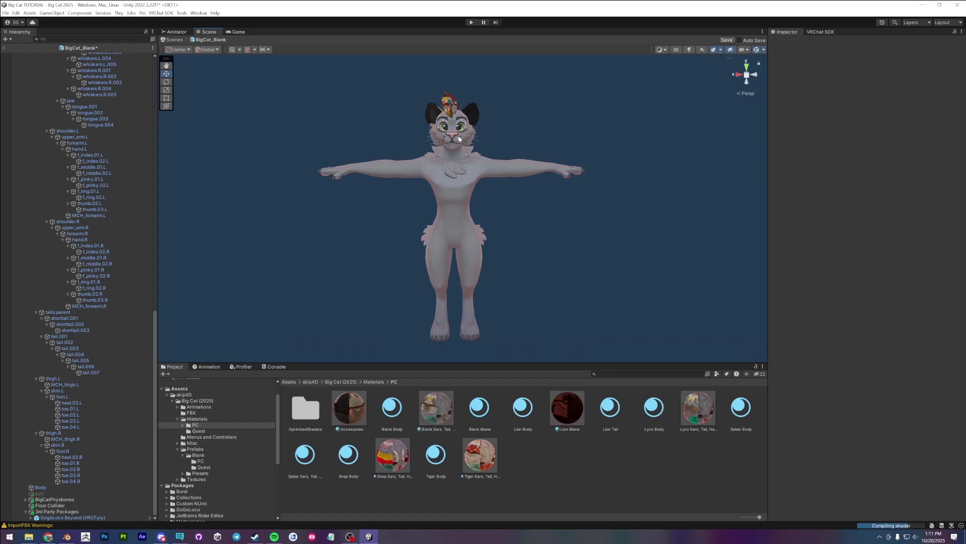
pyautogui.click(480, 409)
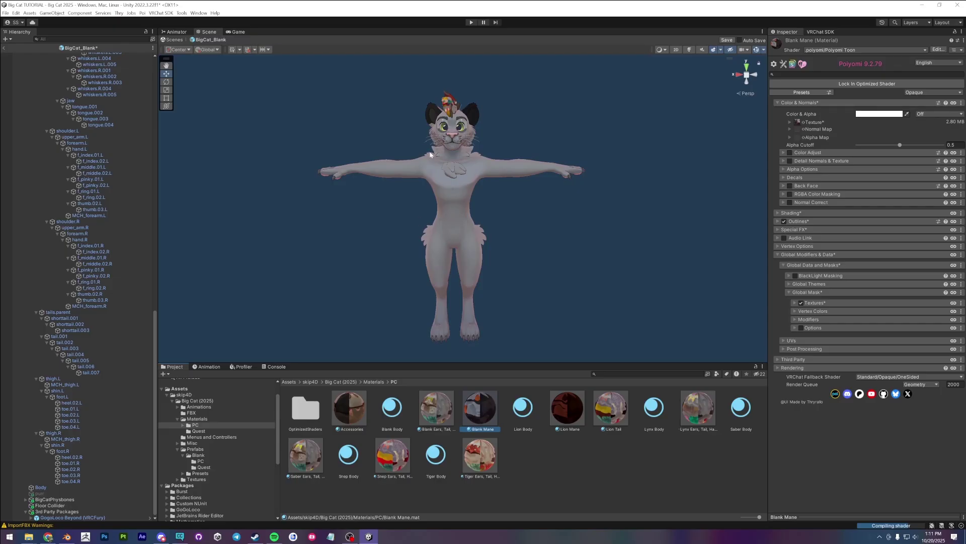
pyautogui.keyDown('alt'); pyautogui.moveTo(430, 155); pyautogui.dragTo(473, 282); pyautogui.keyUp('alt')
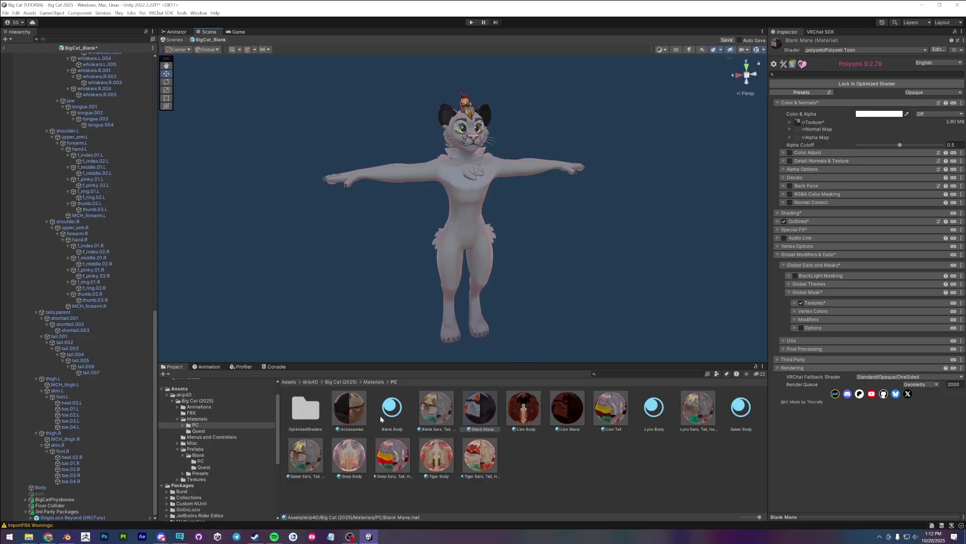
pyautogui.click(351, 410)
pyautogui.moveTo(389, 363); pyautogui.dragTo(393, 388)
pyautogui.keyDown('alt'); pyautogui.moveTo(478, 332); pyautogui.dragTo(413, 328); pyautogui.keyUp('alt')
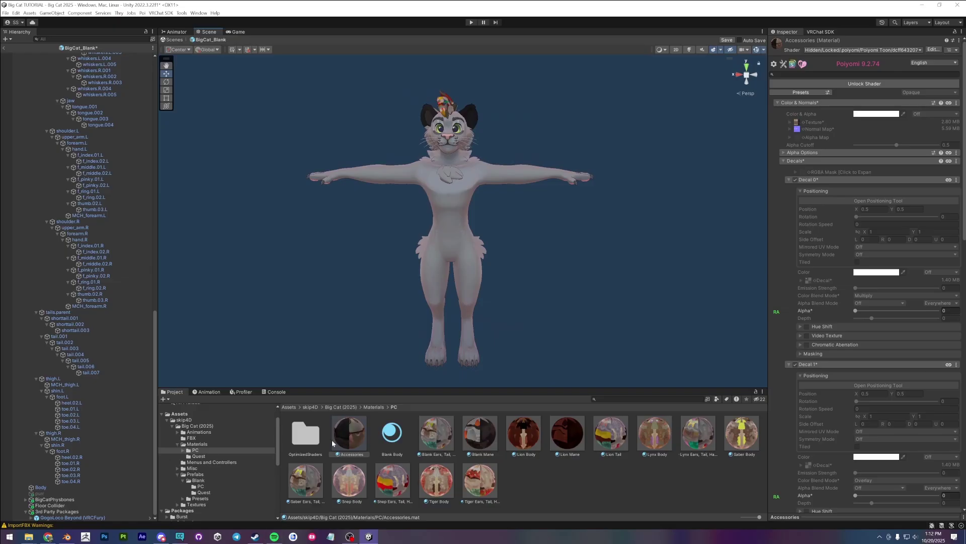
pyautogui.moveTo(350, 388); pyautogui.dragTo(395, 389)
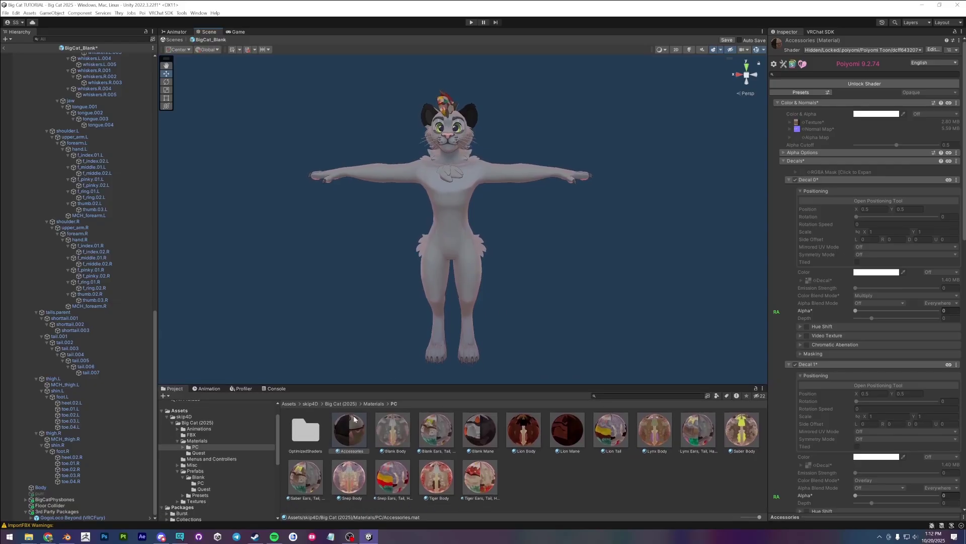
# Step: Duplicate the Blank Body and Blank Ears materials with Ctrl+D, then show the skip4D folder
pyautogui.click(398, 438)
pyautogui.keyDown('ctrl'); pyautogui.click(443, 433); pyautogui.keyUp('ctrl')
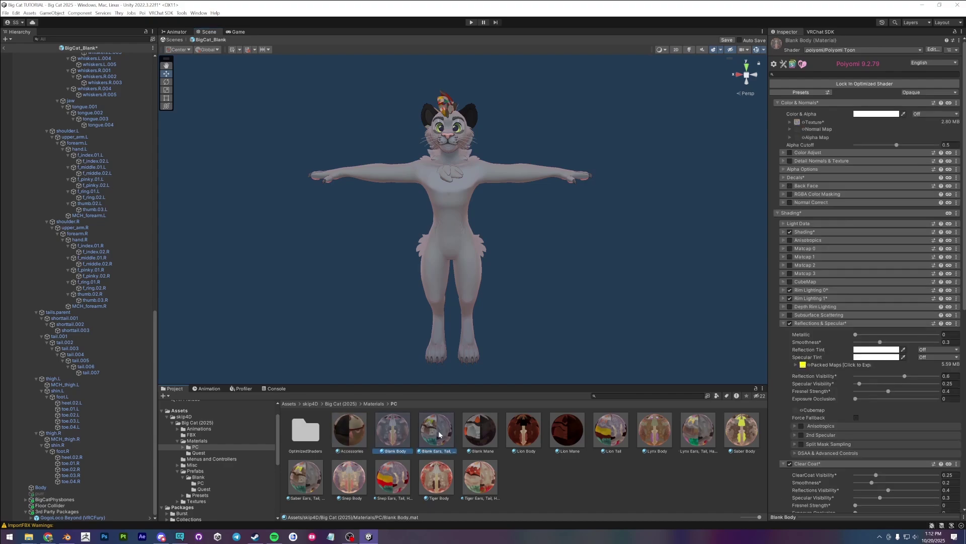
pyautogui.moveTo(414, 386); pyautogui.dragTo(410, 333)
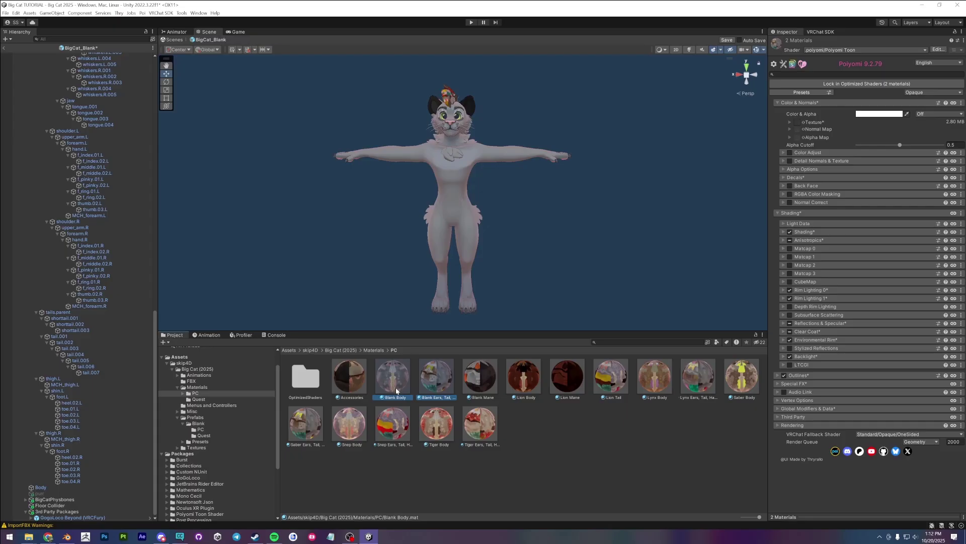
pyautogui.hotkey('ctrl', 'd')
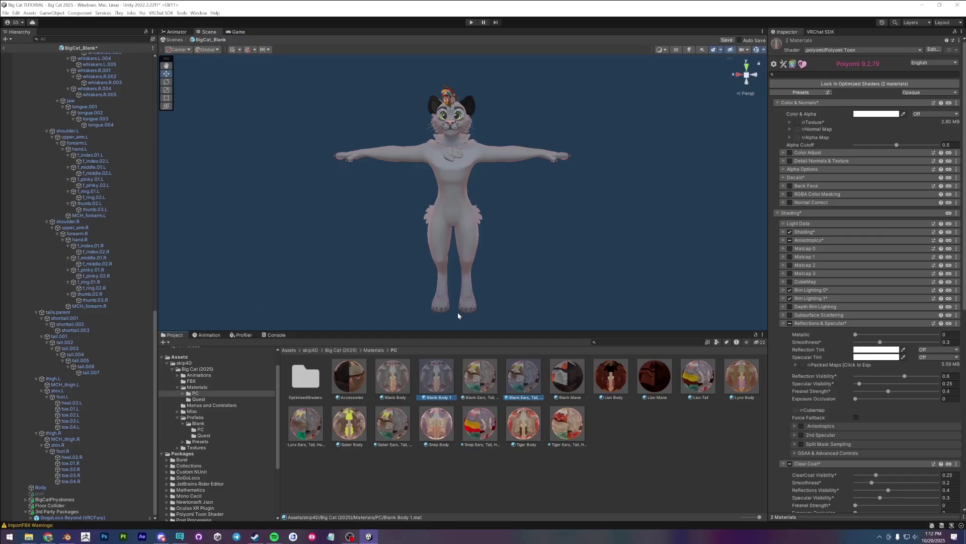
pyautogui.click(197, 369)
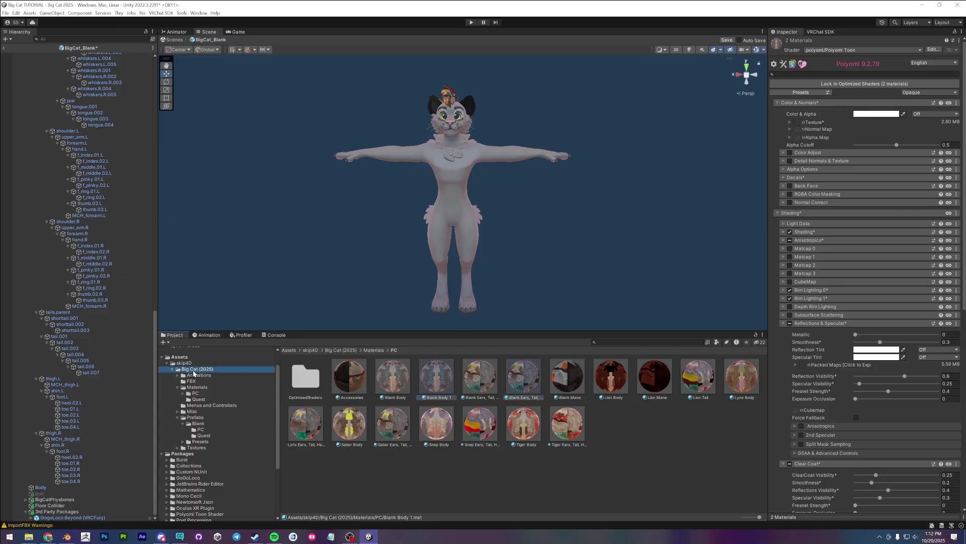
pyautogui.click(183, 363)
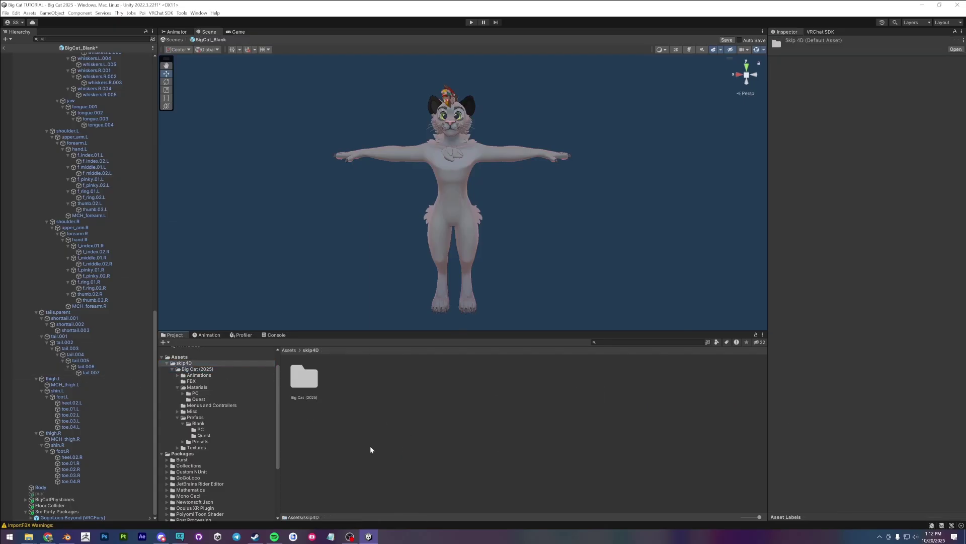
# Step: Create a new folder named Tasha Tutorial inside skip4D
pyautogui.rightClick(371, 448)
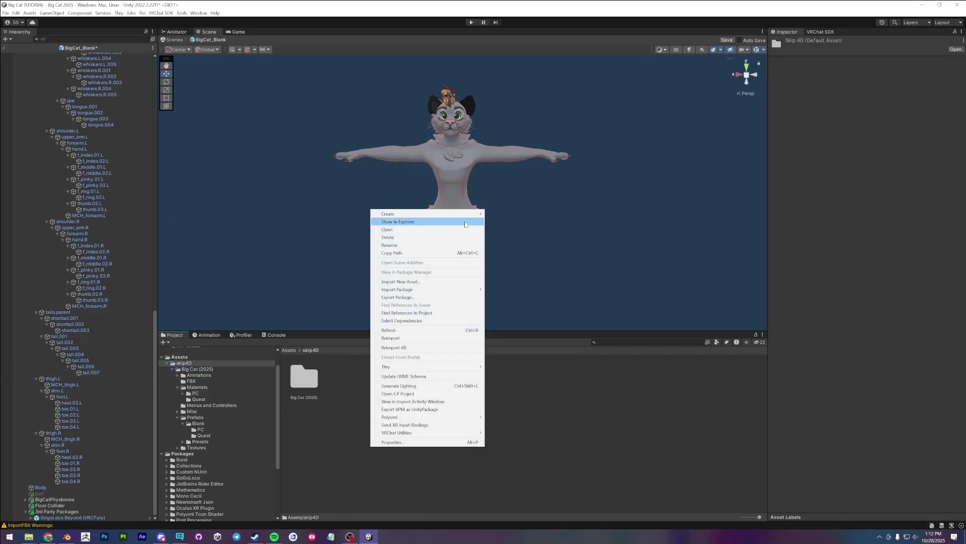
pyautogui.moveTo(453, 214)
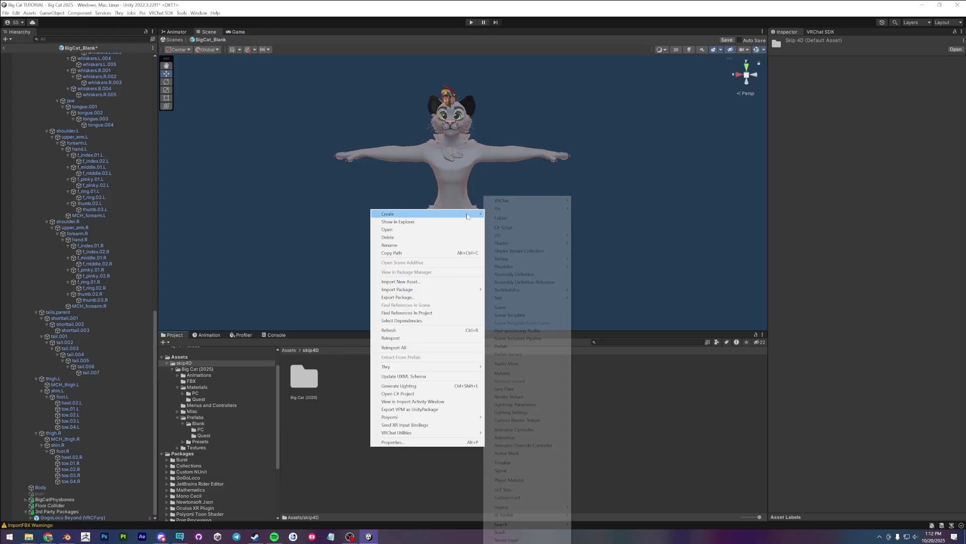
pyautogui.click(531, 219)
pyautogui.write('Tasha Tutoria')
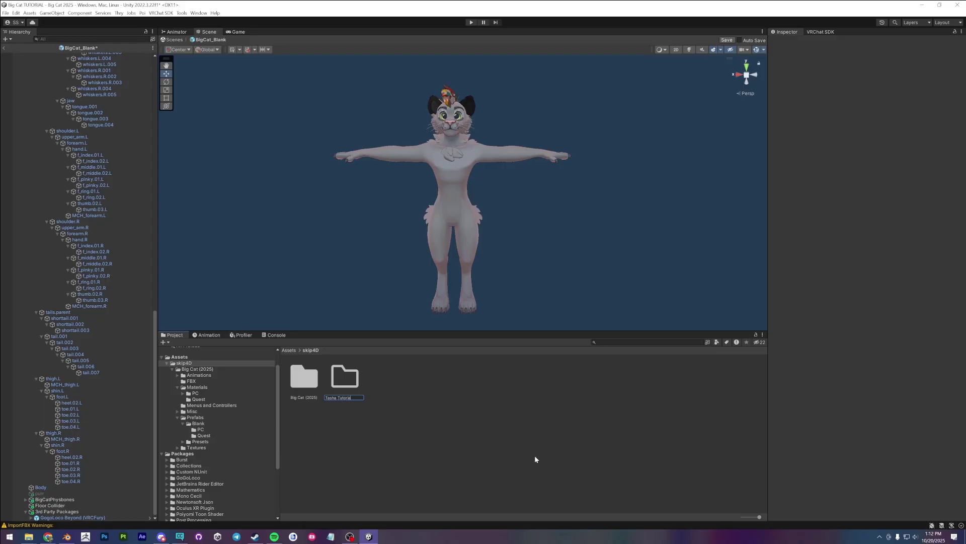
pyautogui.press('Return')
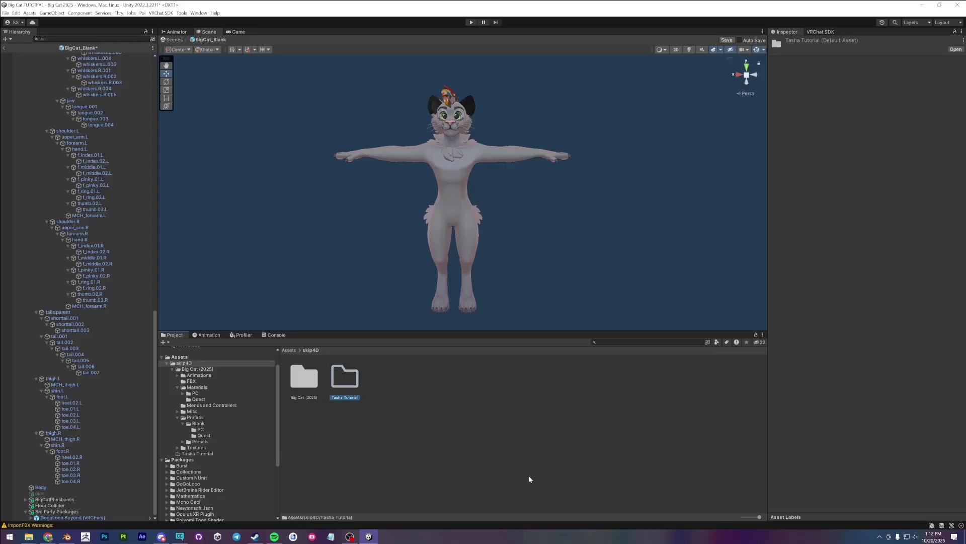
pyautogui.moveTo(385, 333); pyautogui.dragTo(387, 341)
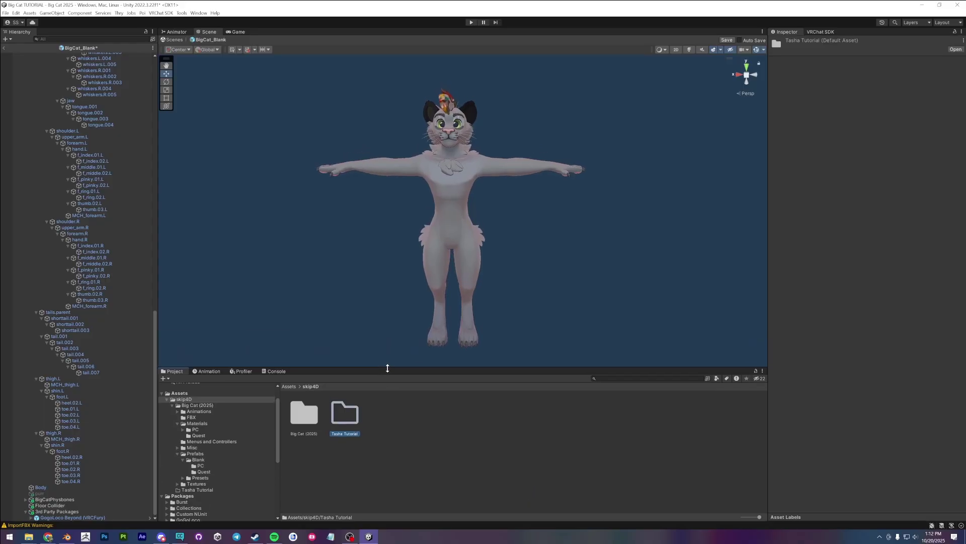
pyautogui.moveTo(388, 368); pyautogui.dragTo(387, 367)
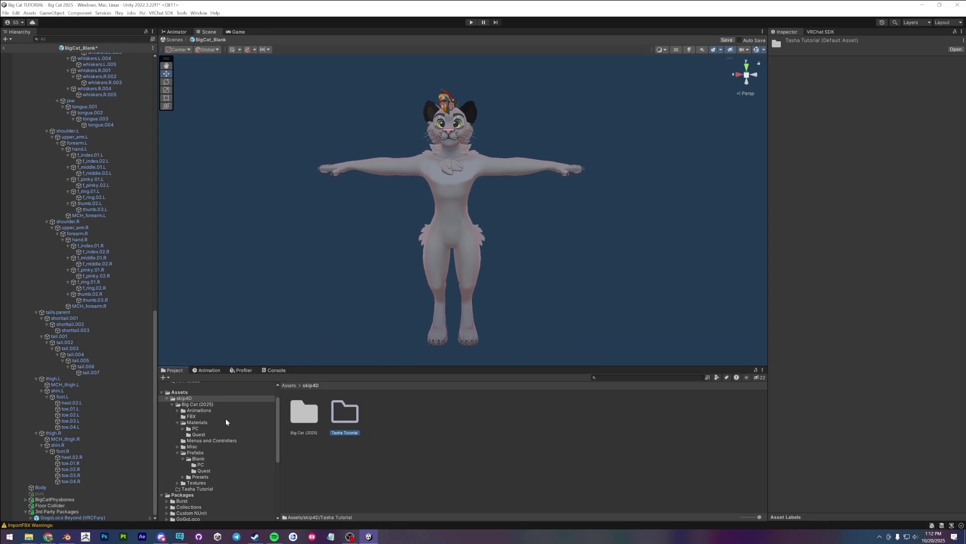
pyautogui.scroll(1, 276, 452)
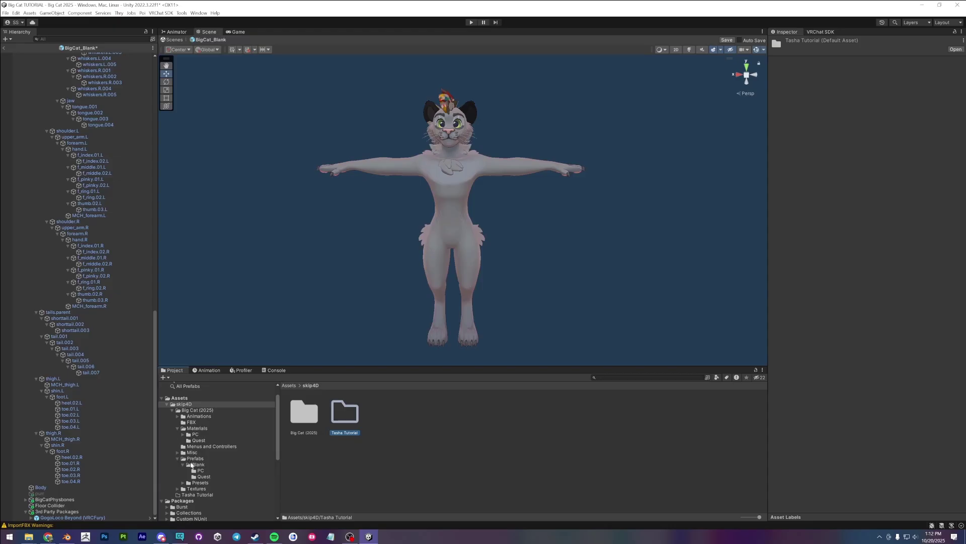
# Step: Move Blank Body 1 and Blank Ears, Tail, Hair 1 into the Tasha Tutorial folder
pyautogui.click(194, 429)
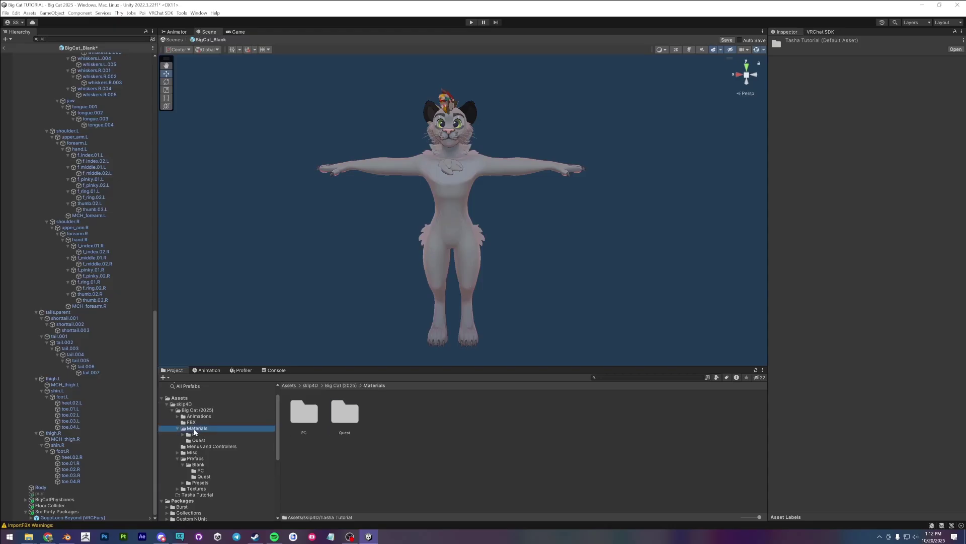
pyautogui.doubleClick(311, 419)
pyautogui.click(440, 411)
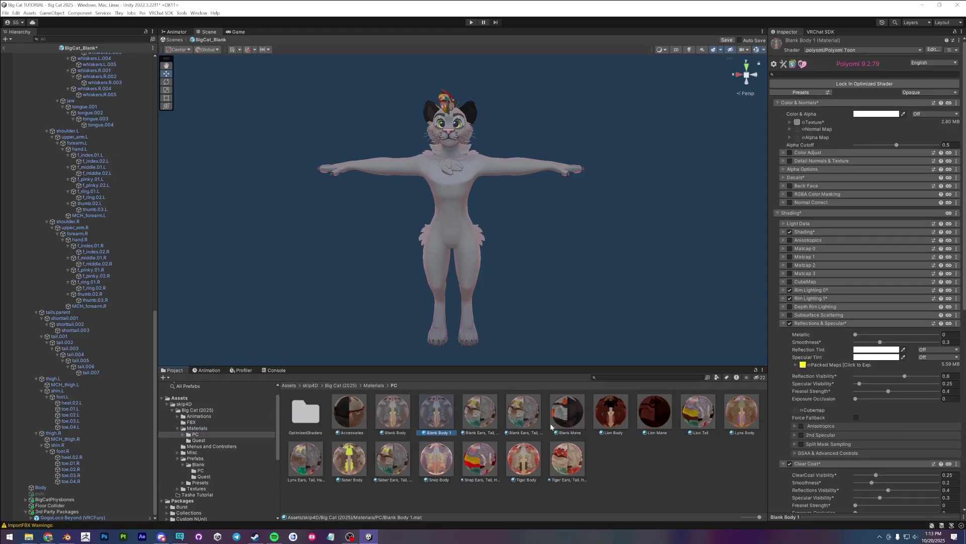
pyautogui.keyDown('ctrl'); pyautogui.click(526, 417); pyautogui.keyUp('ctrl')
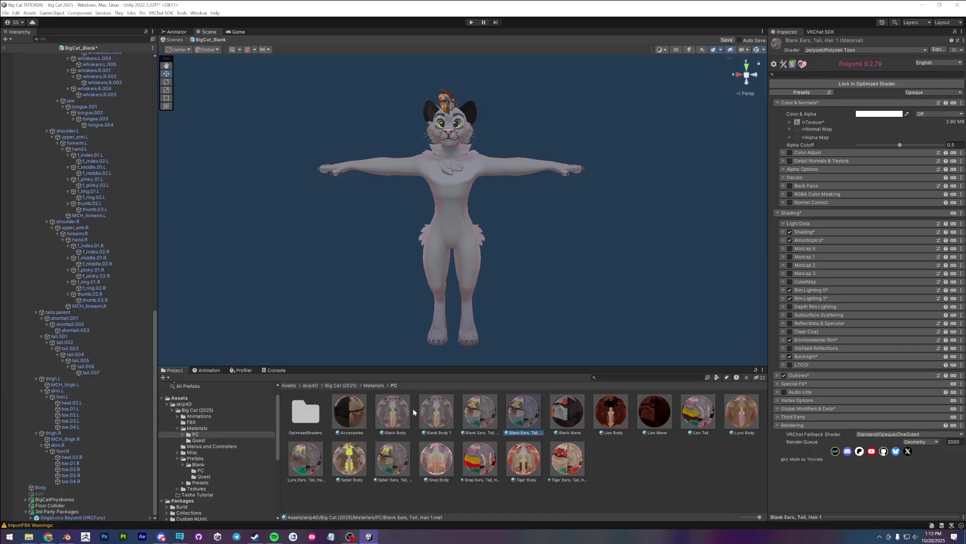
pyautogui.moveTo(436, 428); pyautogui.dragTo(192, 499)
pyautogui.click(423, 466)
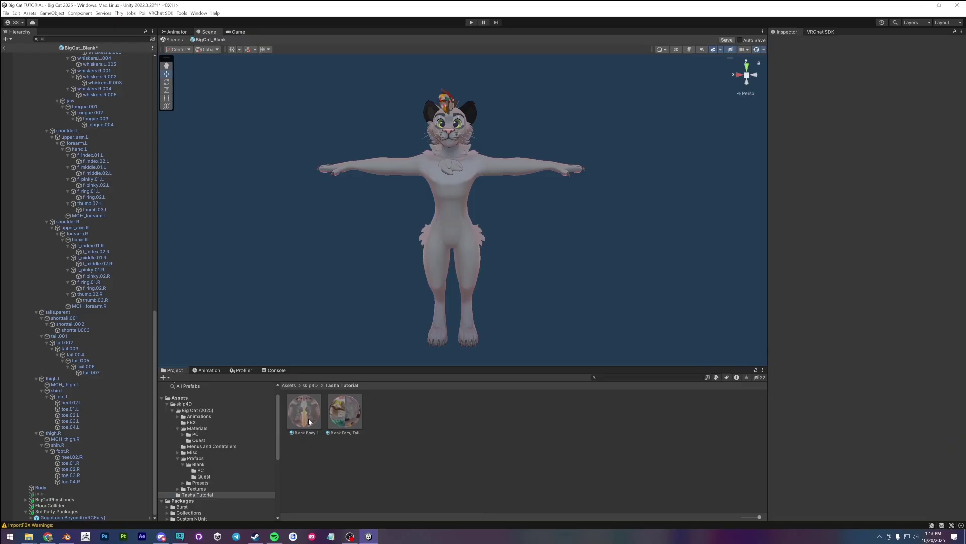
# Step: Rename Blank Body 1 to Tasha Body
pyautogui.click(317, 428)
pyautogui.click(307, 433)
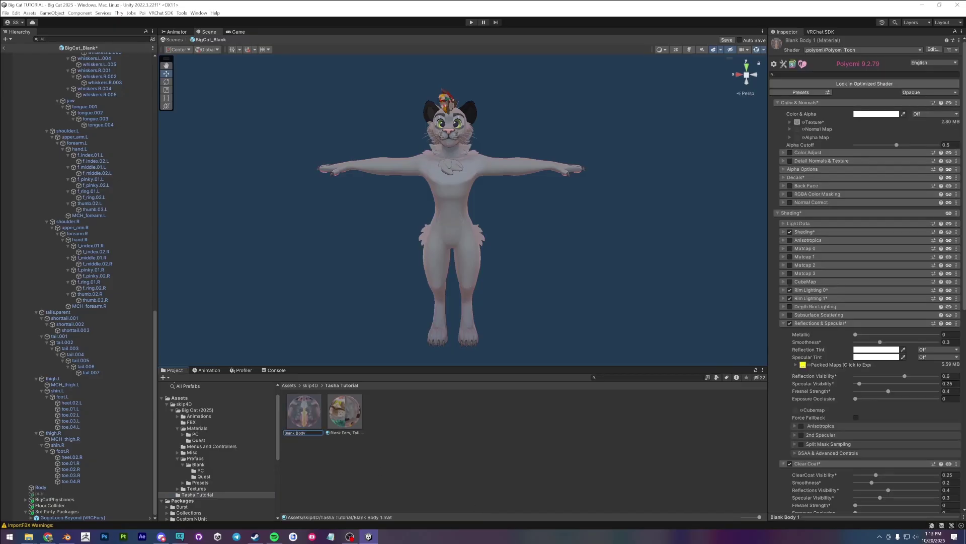
pyautogui.press('BackSpace')
pyautogui.press('BackSpace')
pyautogui.press('BackSpace')
pyautogui.press('BackSpace')
pyautogui.write('Tasha')
pyautogui.press('Return')
# Step: Rename the copied ears material to Tasha Ears, Tail, Hair
pyautogui.click(304, 434)
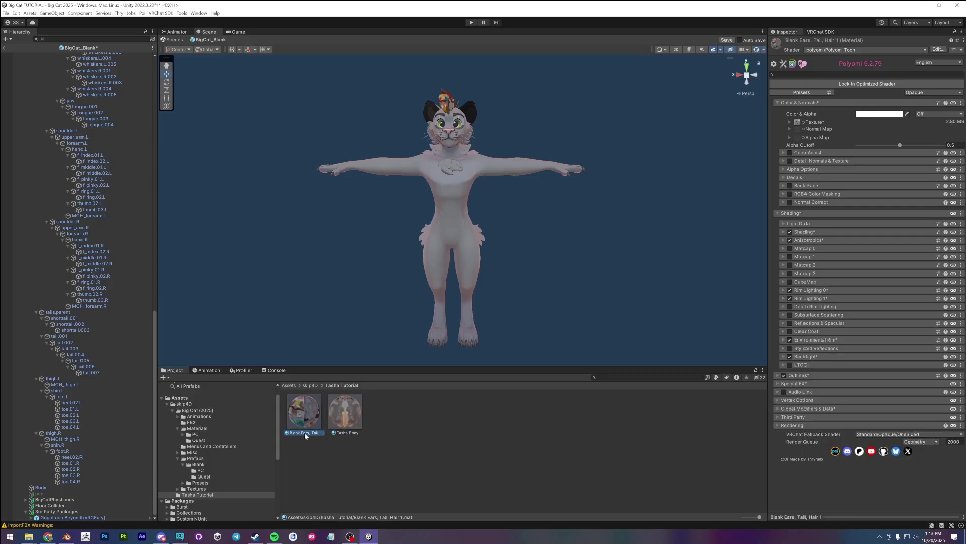
pyautogui.click(304, 433)
pyautogui.press('BackSpace')
pyautogui.press('BackSpace')
pyautogui.press('BackSpace')
pyautogui.press('BackSpace')
pyautogui.press('BackSpace')
pyautogui.write('Tasha')
pyautogui.press('Return')
pyautogui.click(370, 431)
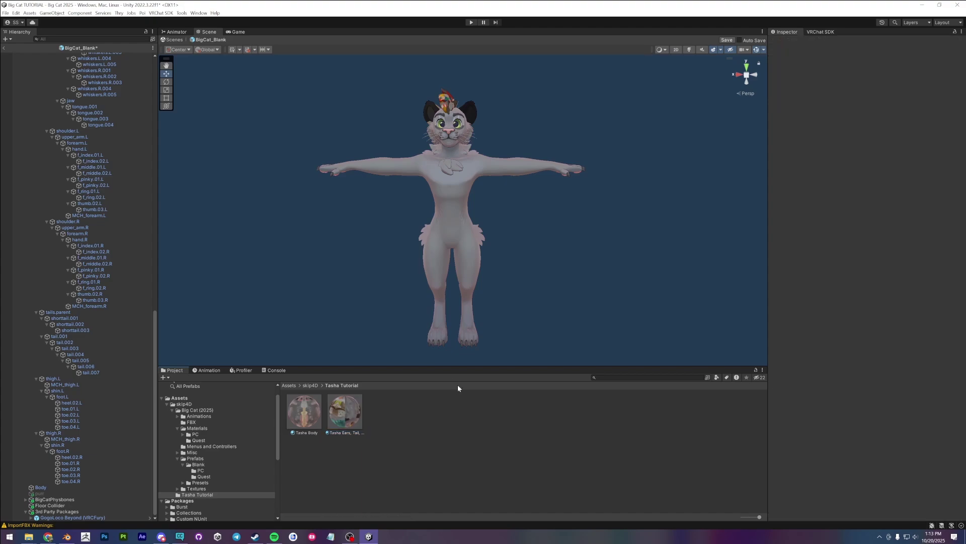
pyautogui.moveTo(446, 367); pyautogui.dragTo(446, 385)
pyautogui.click(304, 428)
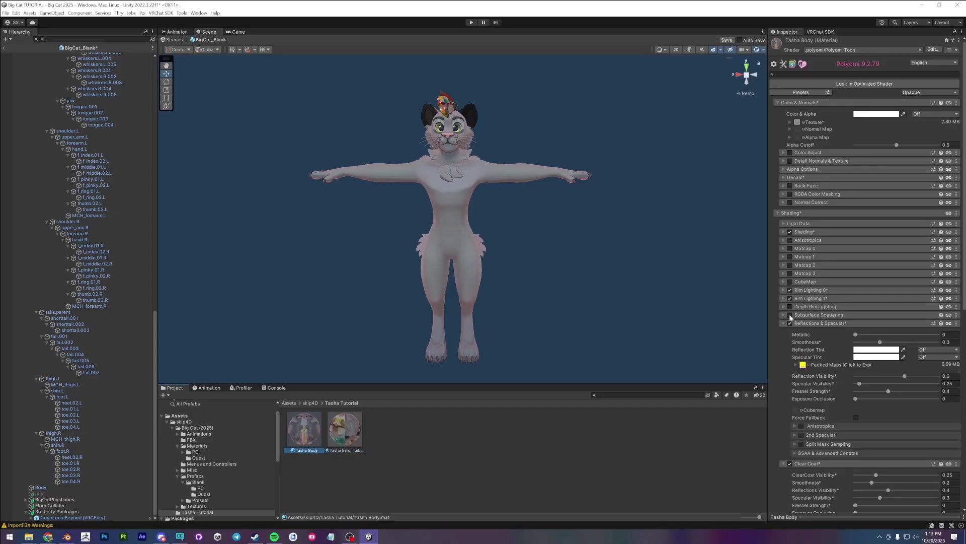
# Step: On the Tasha Body material, collapse Reflections & Specular and Clear Coat, then expand Emission 0
pyautogui.scroll(-5, 790, 317)
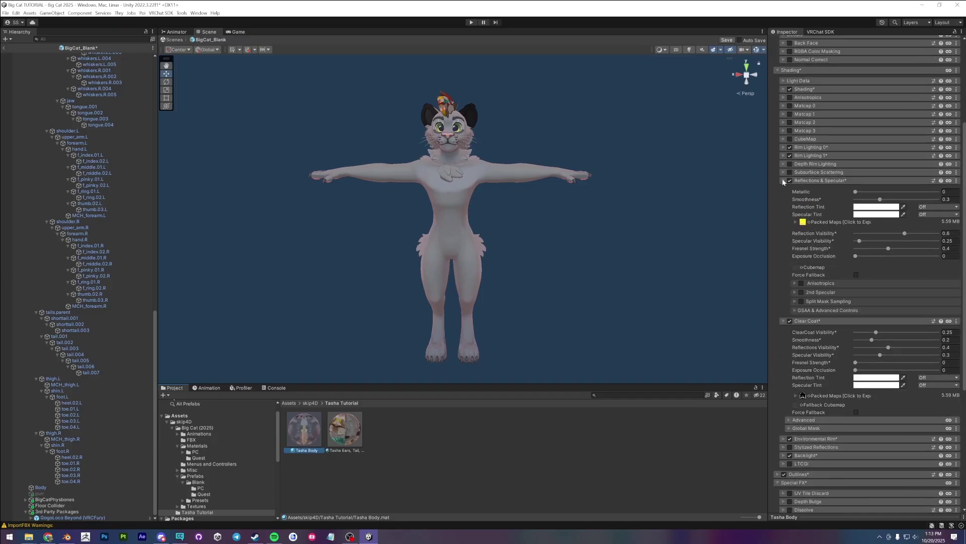
pyautogui.click(784, 181)
pyautogui.click(781, 190)
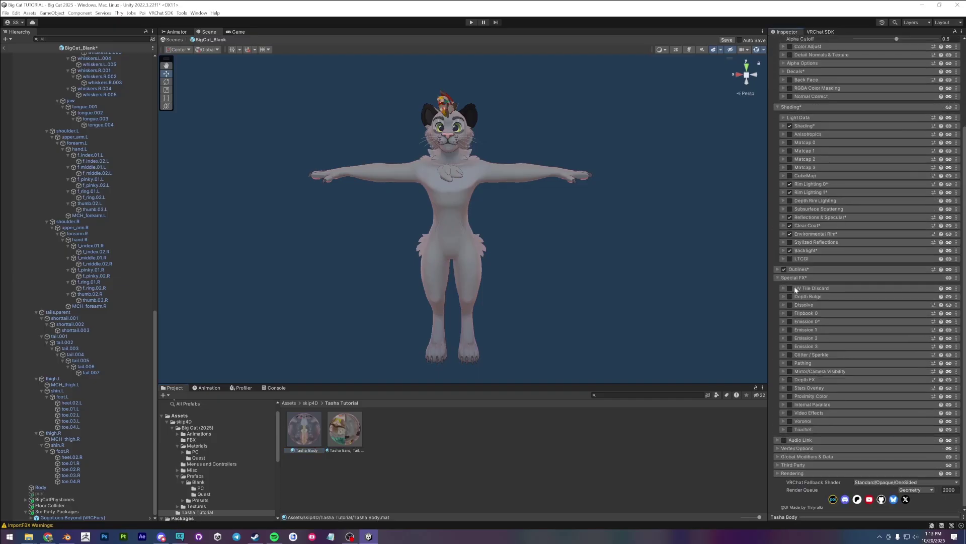
pyautogui.click(783, 321)
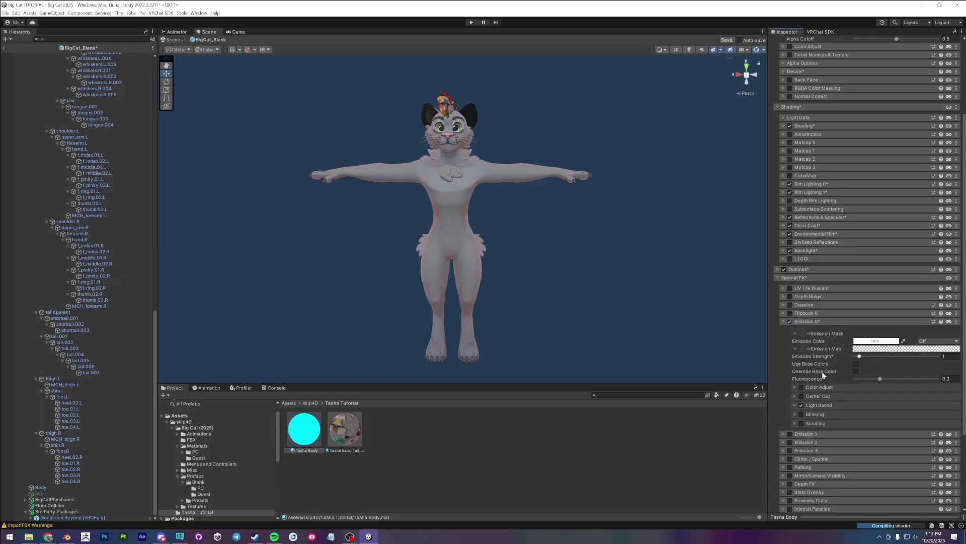
# Step: Turn on Emission 0 for the Tasha Ears, Tail, Hair material under Special FX
pyautogui.click(345, 430)
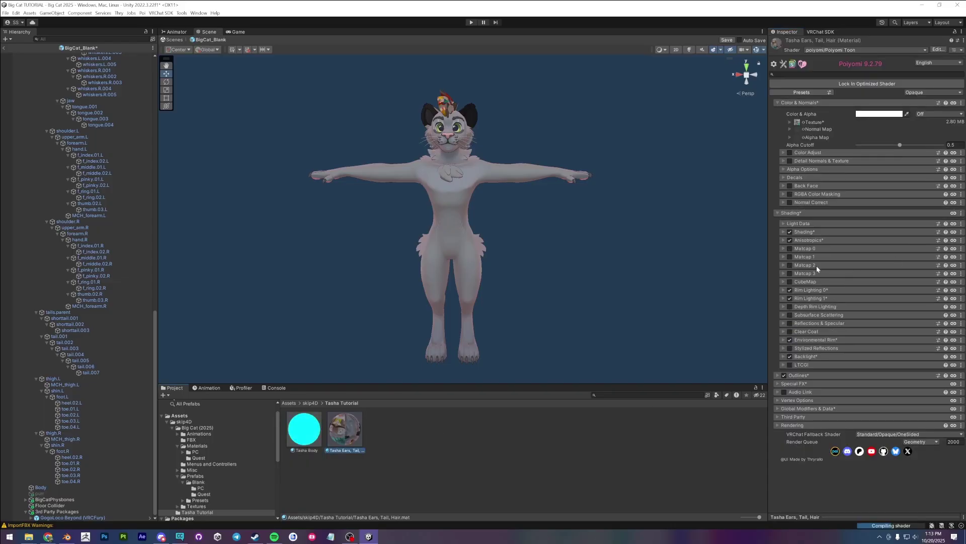
pyautogui.click(778, 213)
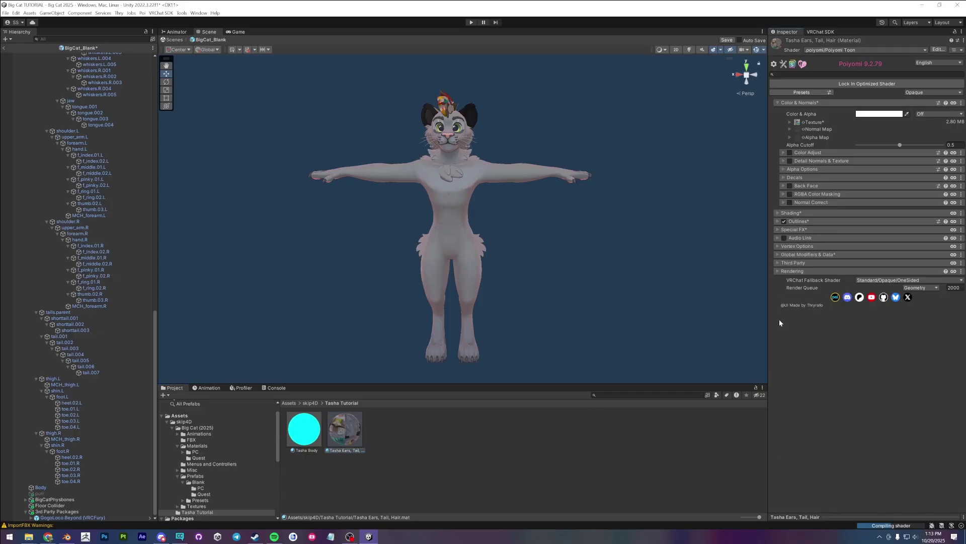
pyautogui.click(778, 230)
pyautogui.click(783, 274)
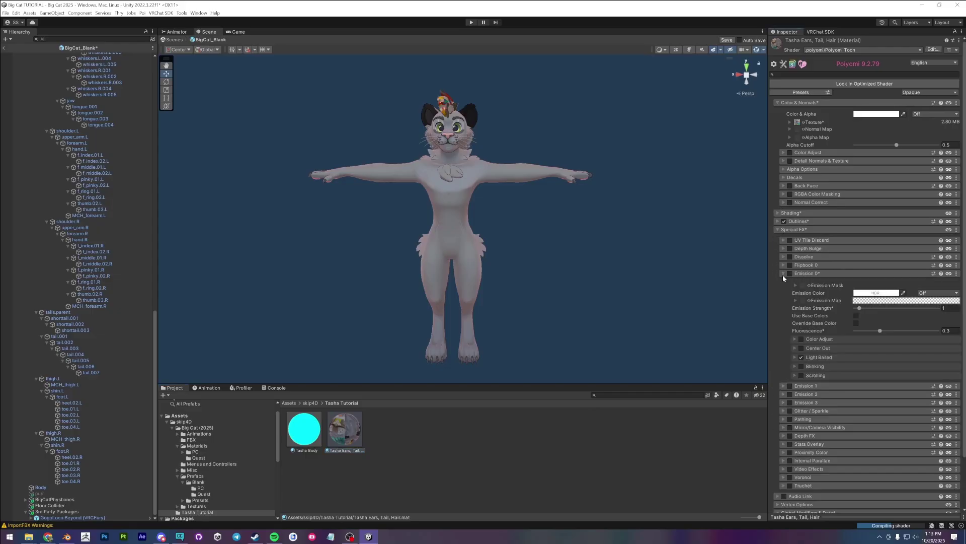
pyautogui.click(790, 274)
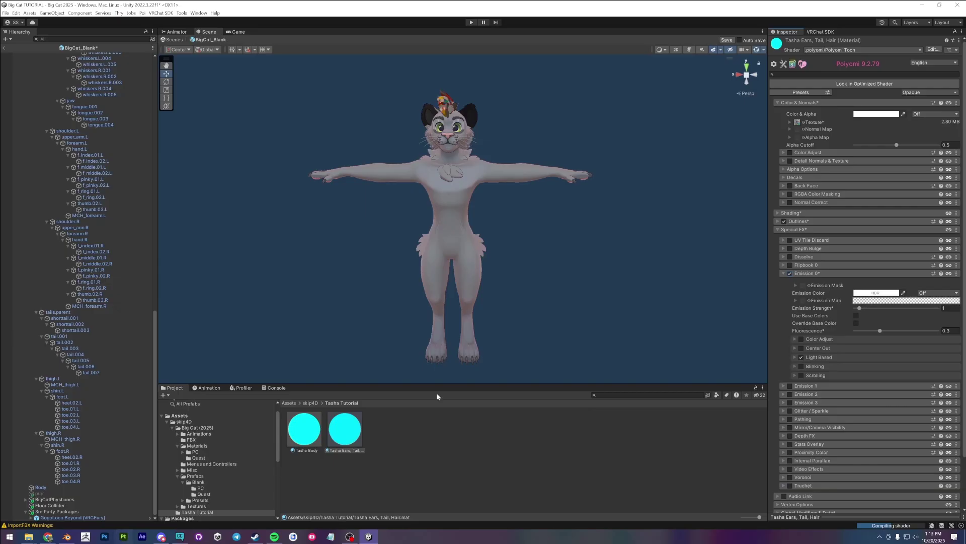
pyautogui.moveTo(418, 396)
pyautogui.mouseDown()
pyautogui.moveTo(420, 431)
pyautogui.moveTo(422, 403)
pyautogui.moveTo(397, 410)
pyautogui.moveTo(409, 400)
pyautogui.mouseUp()
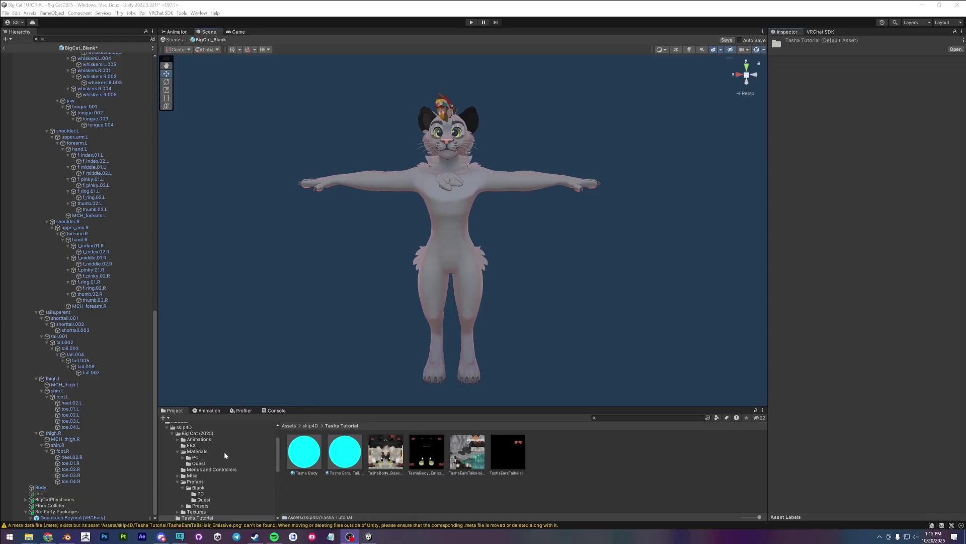
# Step: Assign TashaBody_Emissive as the Tasha Body material's Emission Map
pyautogui.click(312, 456)
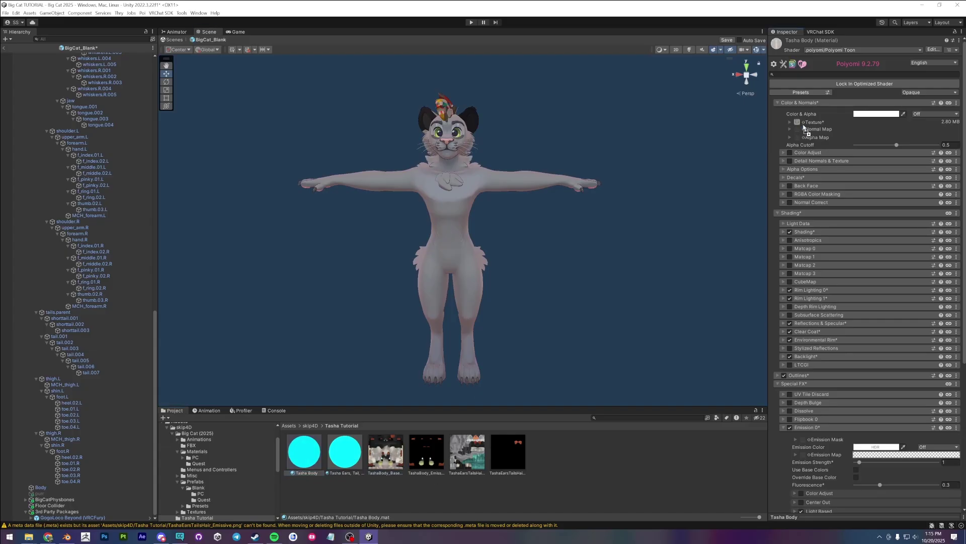
pyautogui.scroll(-8, 831, 252)
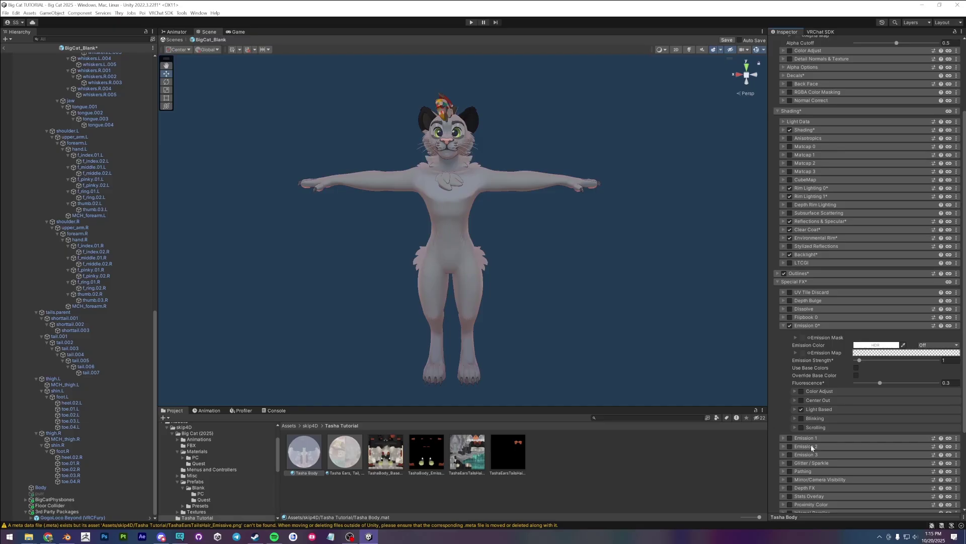
pyautogui.moveTo(427, 457); pyautogui.dragTo(804, 246)
# Step: Assign the ears/tail/hair emissive texture as the Tasha Ears, Tail, Hair material's Emission Map
pyautogui.click(345, 451)
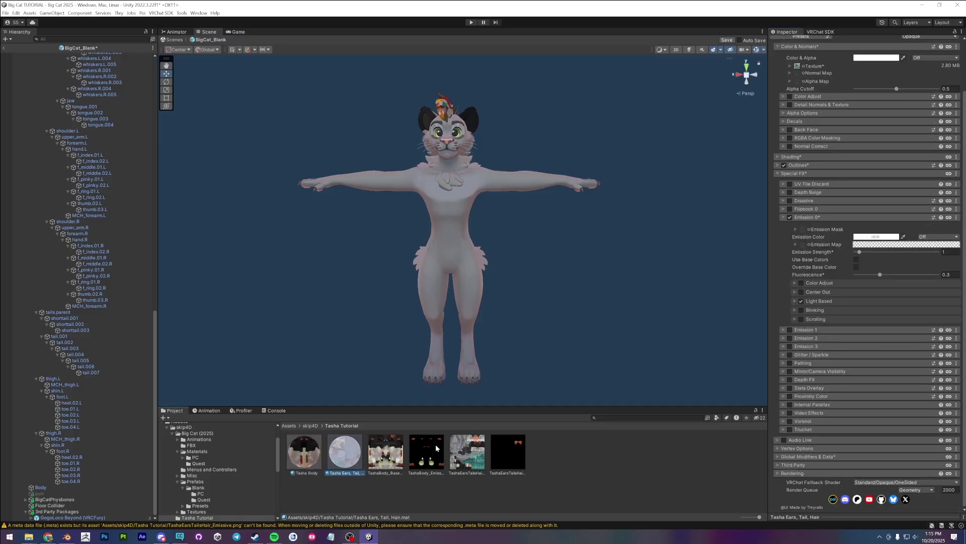
pyautogui.scroll(3, 823, 317)
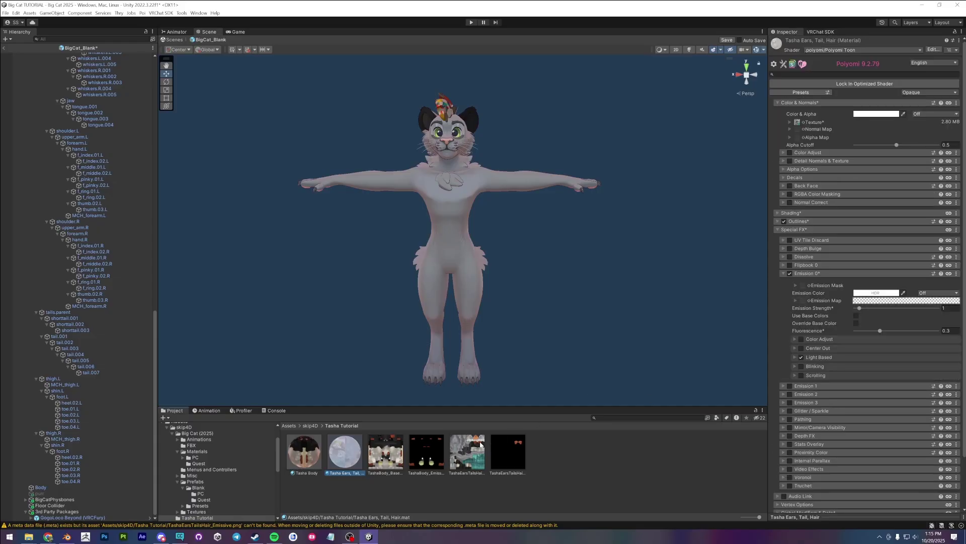
pyautogui.scroll(-2, 863, 468)
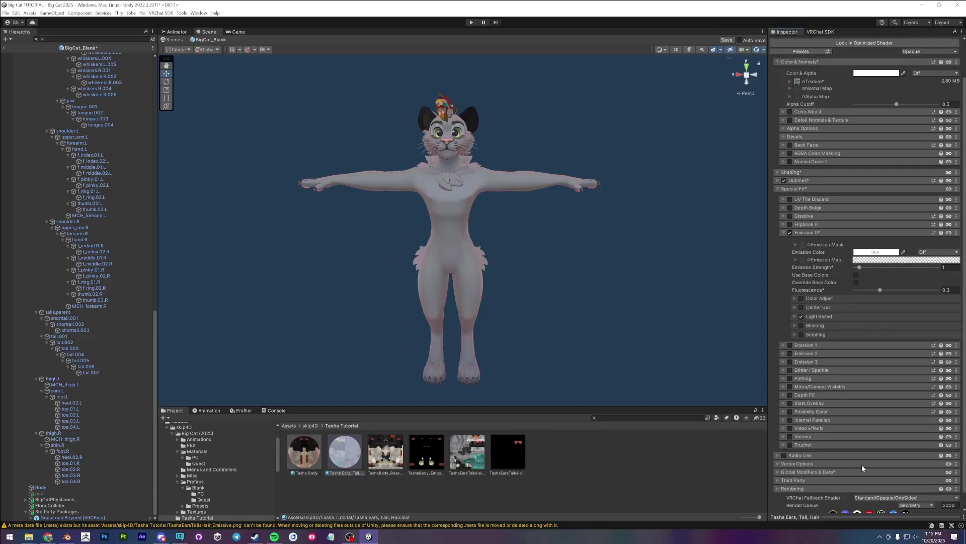
pyautogui.scroll(-1, 861, 467)
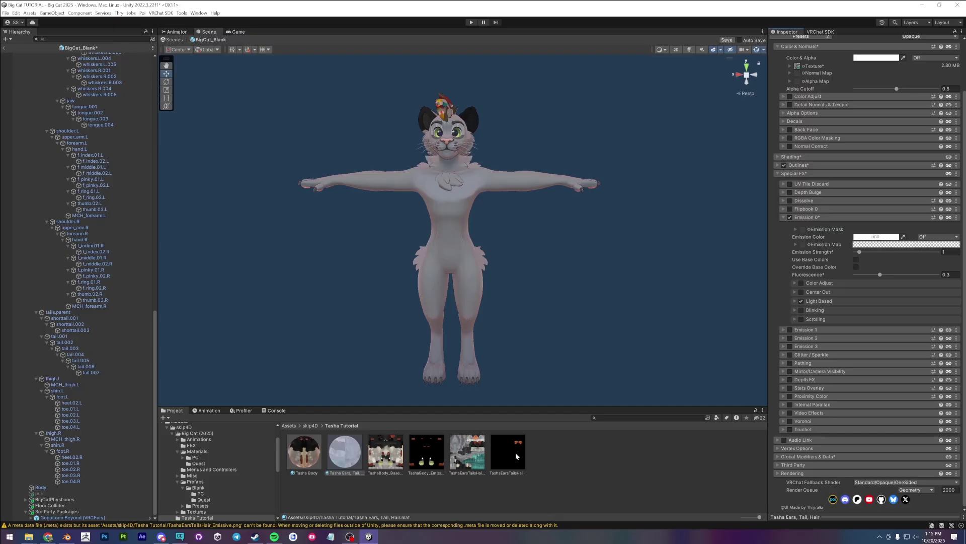
pyautogui.moveTo(518, 457); pyautogui.dragTo(809, 247)
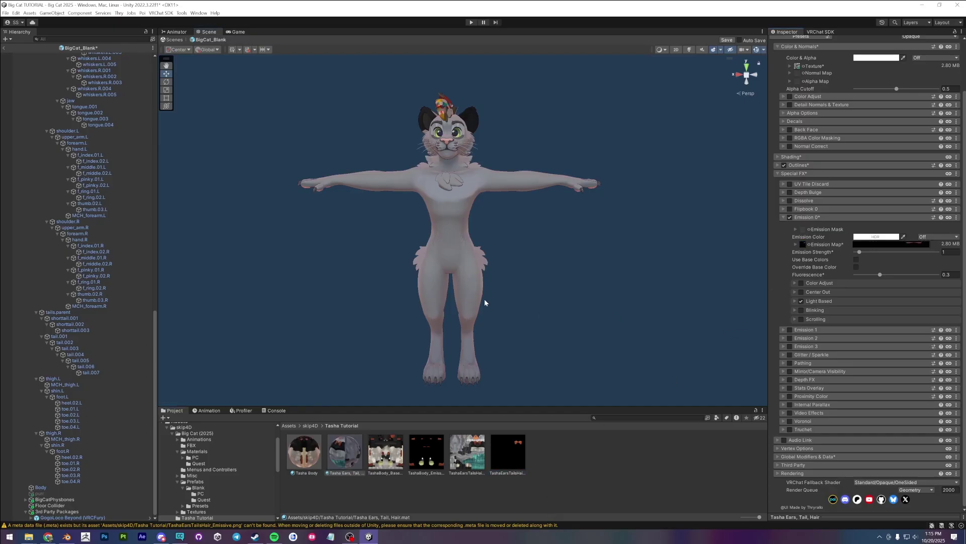
# Step: Apply Tasha Body to the cat's body and Tasha Ears, Tail, Hair to its head
pyautogui.keyDown('alt'); pyautogui.moveTo(484, 303); pyautogui.dragTo(573, 312); pyautogui.keyUp('alt')
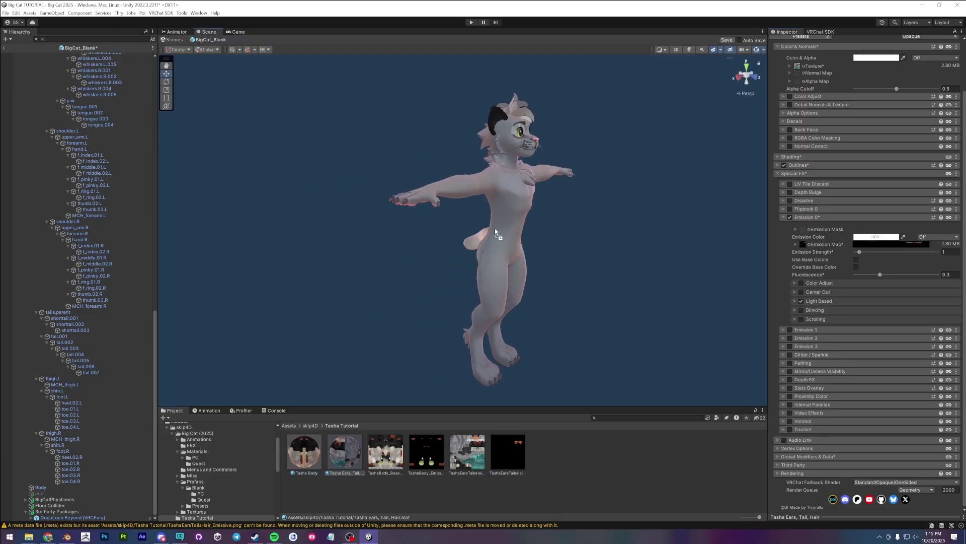
pyautogui.moveTo(496, 232); pyautogui.dragTo(512, 227)
pyautogui.moveTo(362, 444); pyautogui.dragTo(516, 108)
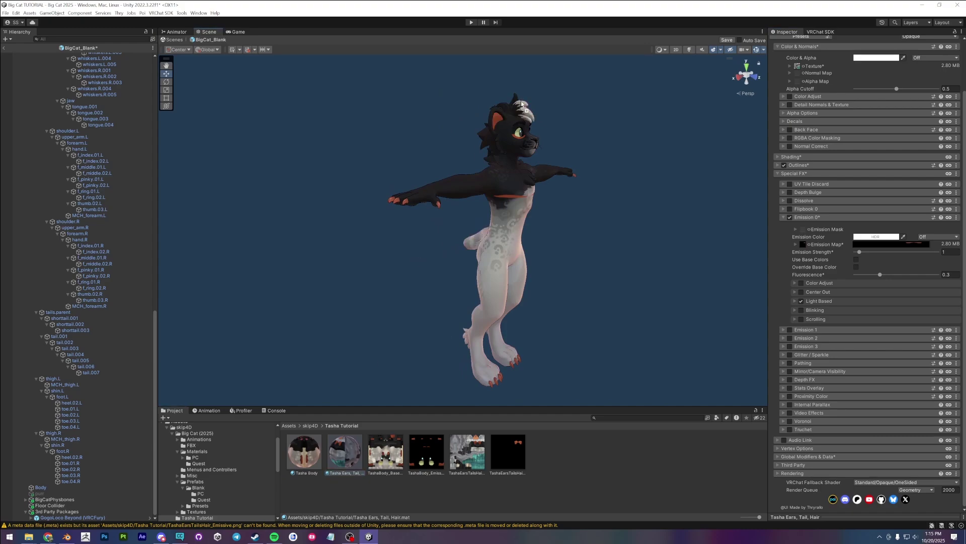
pyautogui.keyDown('alt'); pyautogui.moveTo(579, 282); pyautogui.dragTo(513, 288); pyautogui.keyUp('alt')
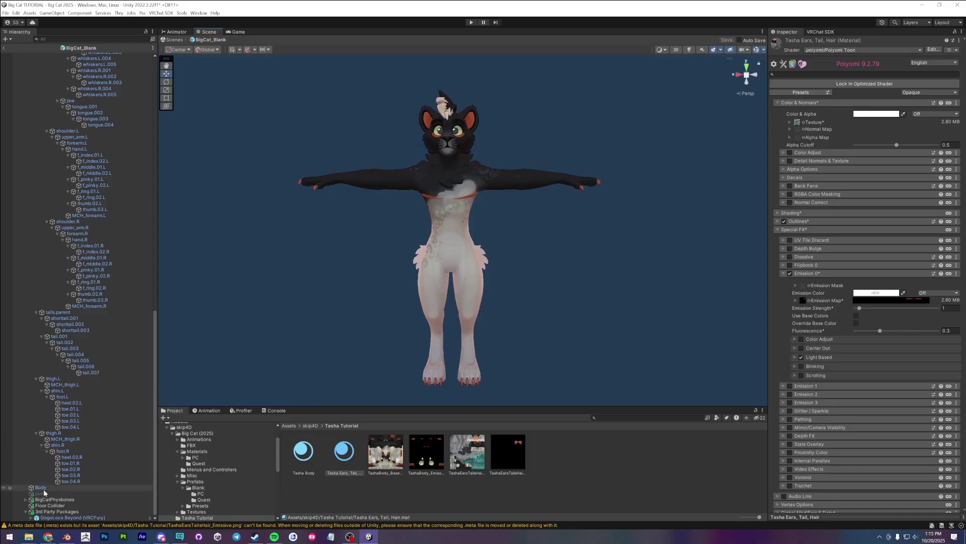
# Step: Orbit and zoom around the cat to inspect the black fur, pale chest and orange ears
pyautogui.moveTo(397, 407); pyautogui.dragTo(397, 428)
pyautogui.keyDown('alt'); pyautogui.moveTo(493, 274); pyautogui.dragTo(535, 265); pyautogui.keyUp('alt')
pyautogui.moveTo(505, 303); pyautogui.dragTo(502, 312, button='middle')
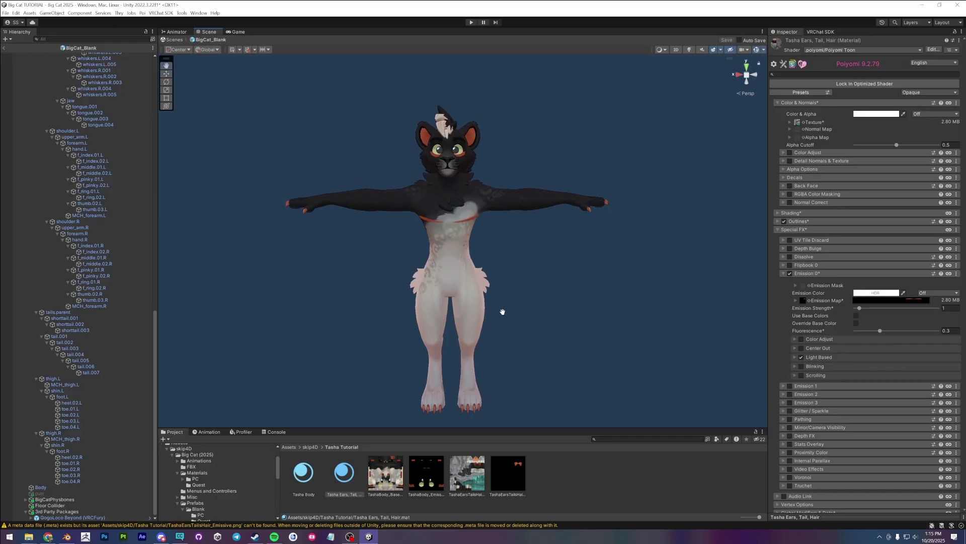
pyautogui.scroll(5, 503, 312)
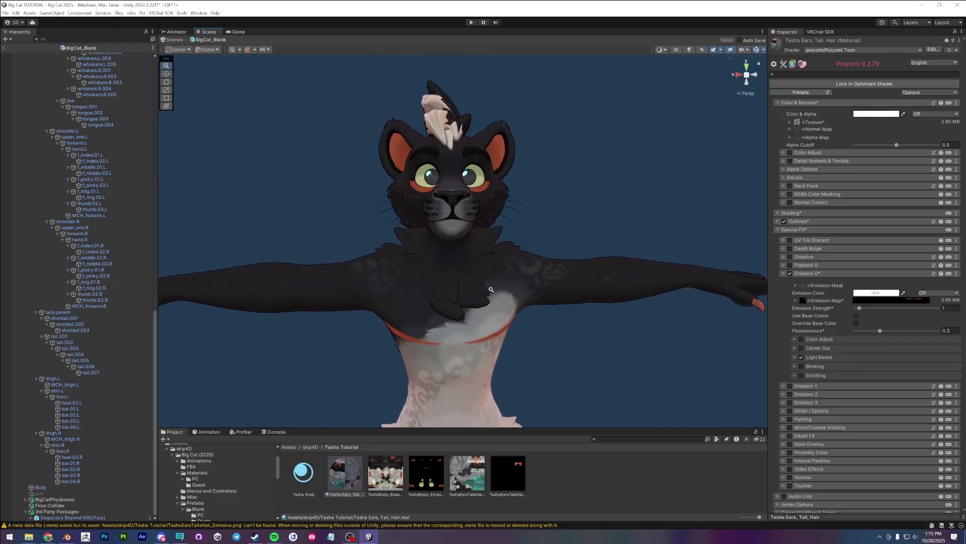
pyautogui.scroll(2, 491, 290)
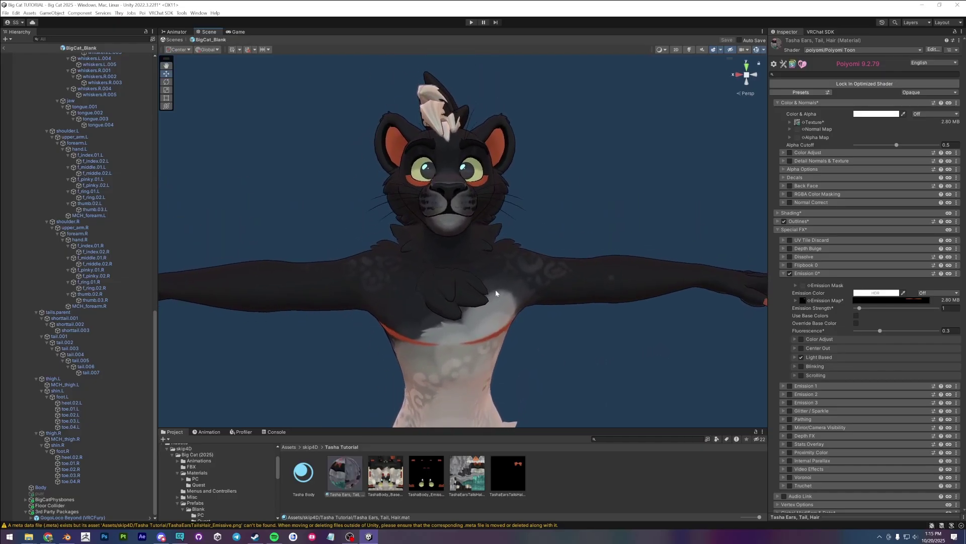
pyautogui.scroll(-4, 439, 343)
pyautogui.scroll(2, 439, 339)
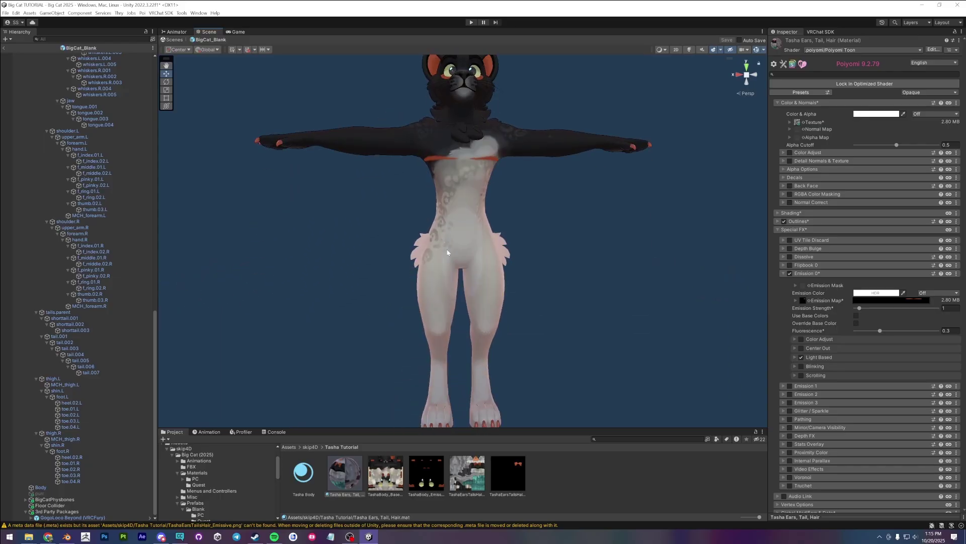
pyautogui.keyDown('alt'); pyautogui.moveTo(448, 253); pyautogui.dragTo(241, 388); pyautogui.keyUp('alt')
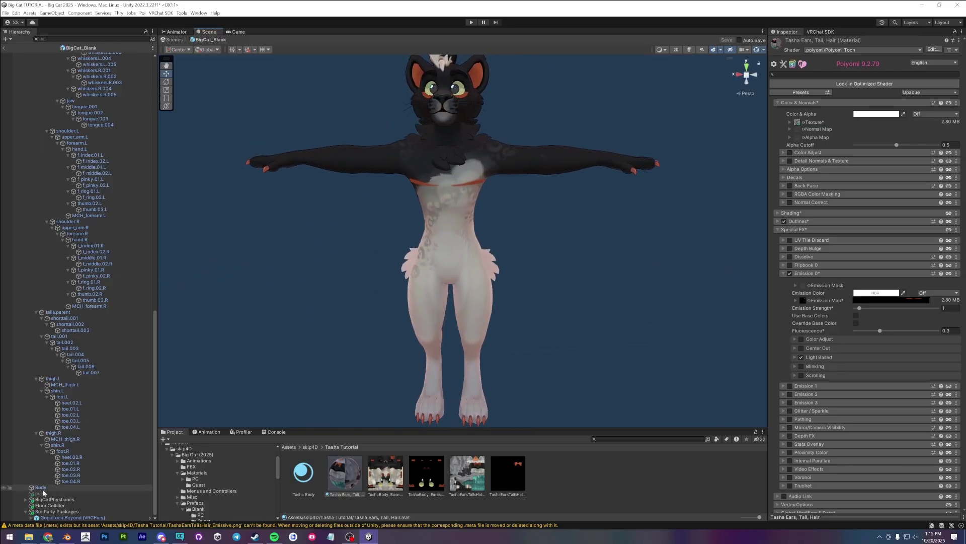
# Step: Select the Body mesh and review its BlendShapes, with Tank, Thigh Highs, Septum and Bandana hides at 100
pyautogui.click(40, 488)
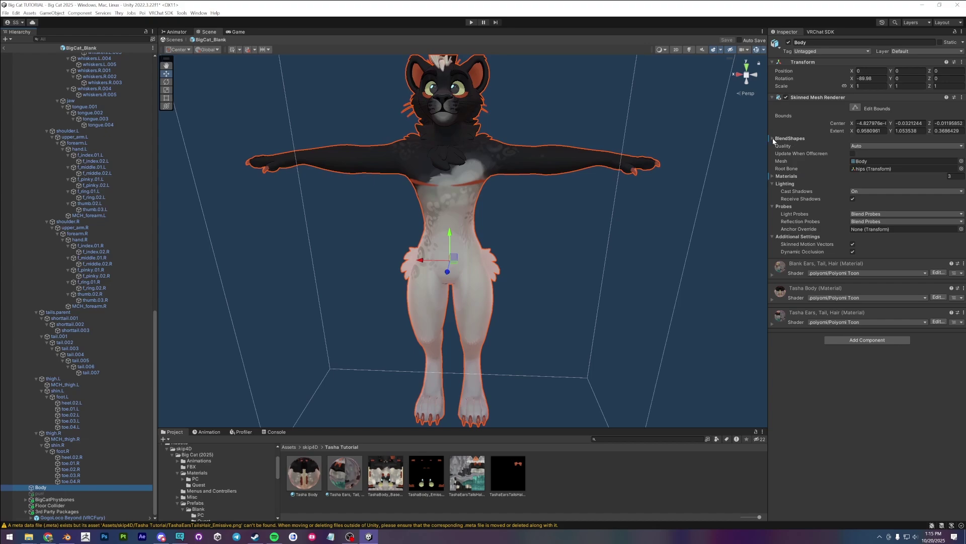
pyautogui.click(772, 138)
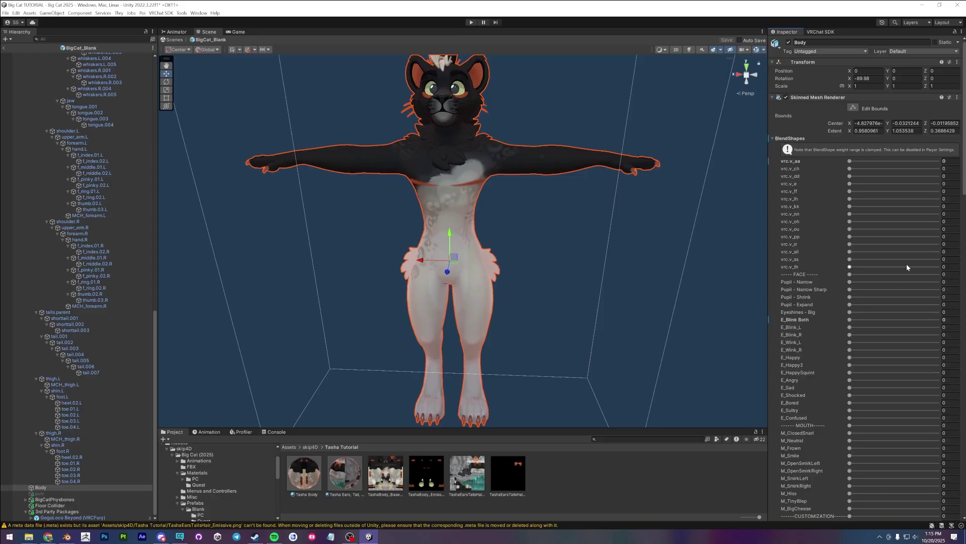
pyautogui.scroll(-15, 950, 259)
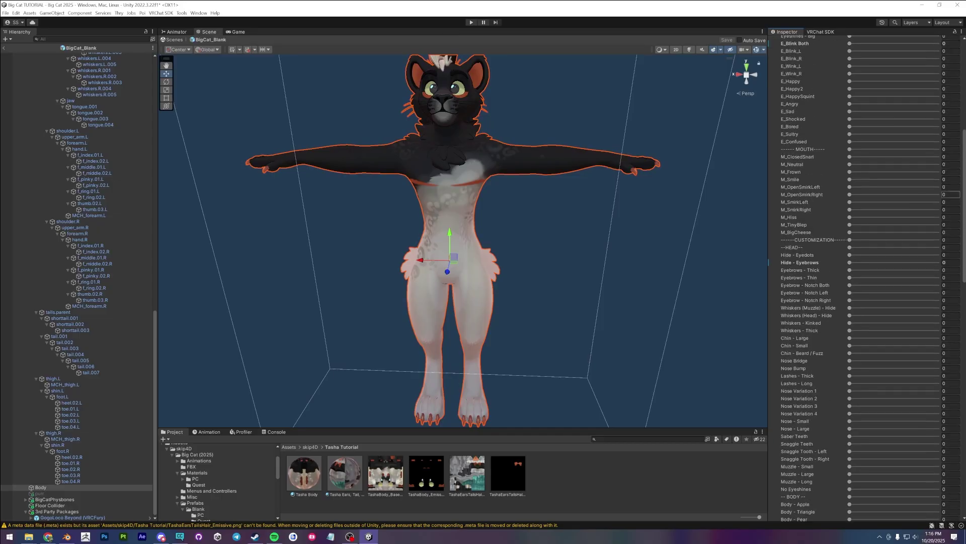
pyautogui.scroll(3, 950, 259)
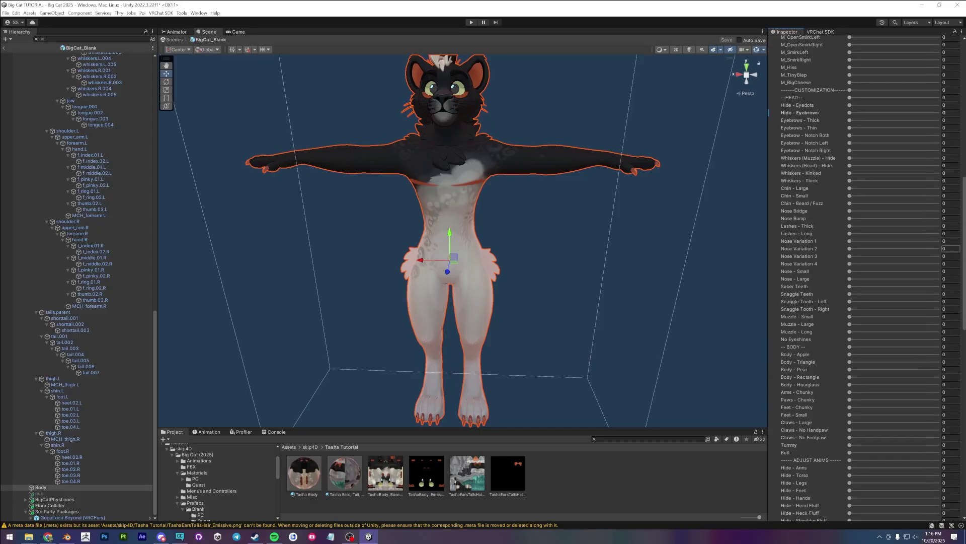
pyautogui.scroll(-2, 950, 252)
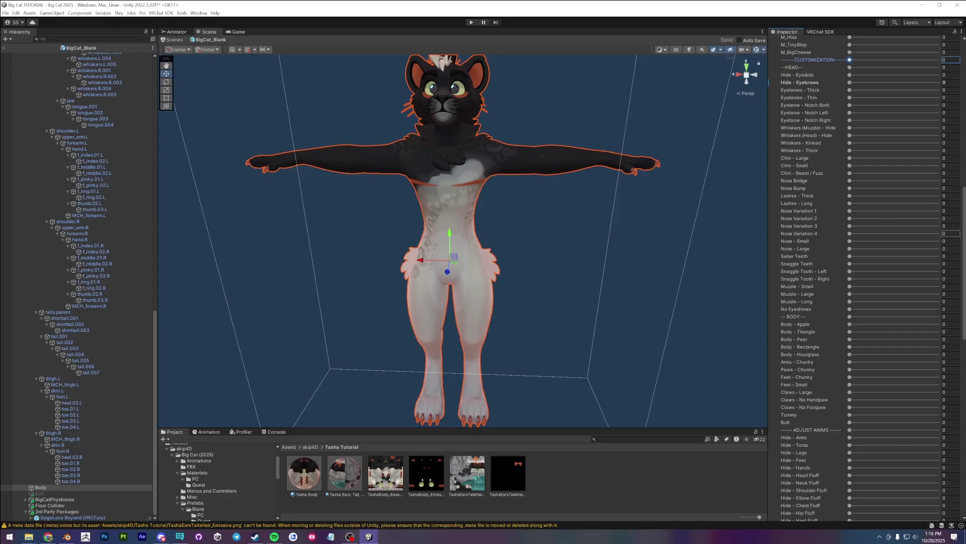
pyautogui.scroll(-15, 906, 302)
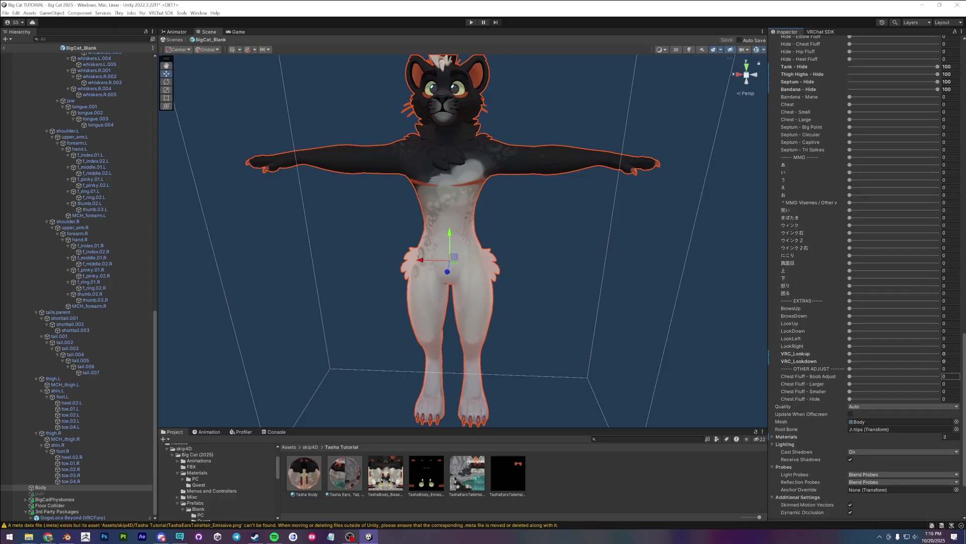
pyautogui.scroll(2, 896, 277)
pyautogui.keyDown('alt'); pyautogui.moveTo(427, 177); pyautogui.dragTo(456, 240); pyautogui.keyUp('alt')
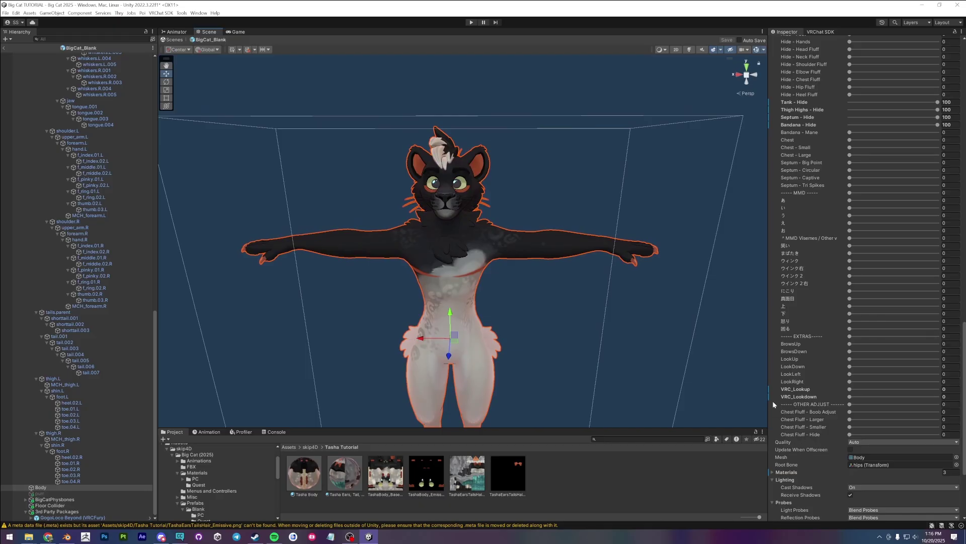
pyautogui.scroll(3, 963, 354)
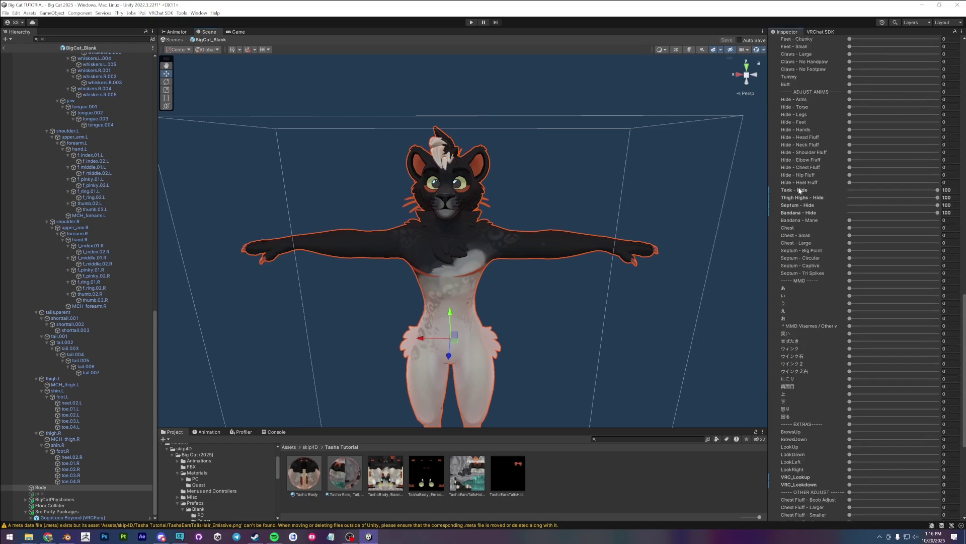
pyautogui.moveTo(964, 419); pyautogui.dragTo(964, 366)
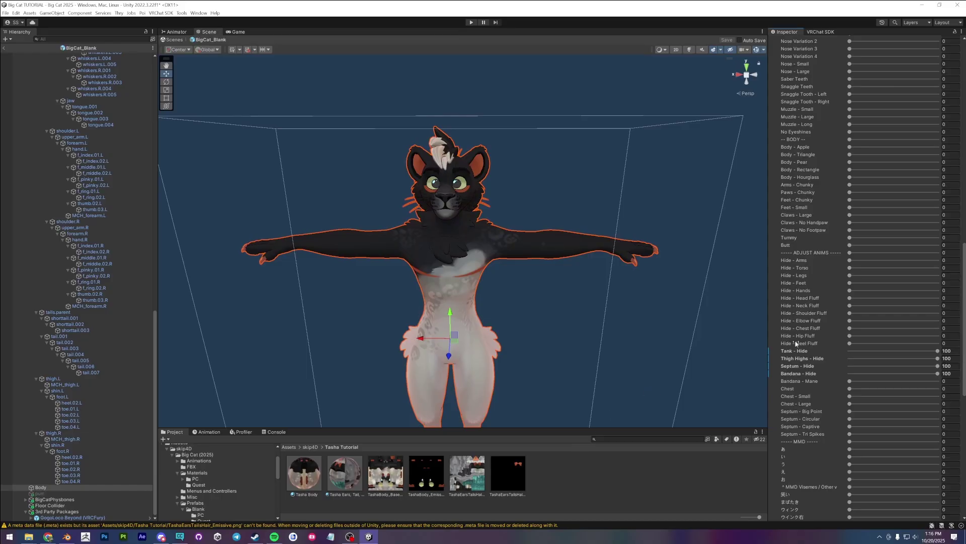
pyautogui.keyDown('alt'); pyautogui.moveTo(531, 331); pyautogui.dragTo(533, 322); pyautogui.keyUp('alt')
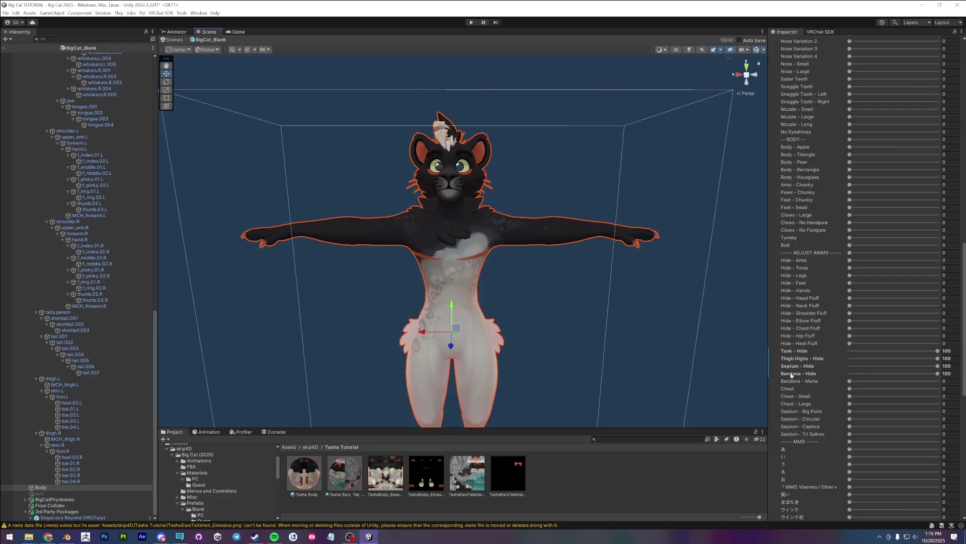
# Step: Set the Tank, Thigh Highs, Septum and Bandana - Hide blend shapes to 0 to show the clothing
pyautogui.moveTo(951, 349); pyautogui.dragTo(770, 342)
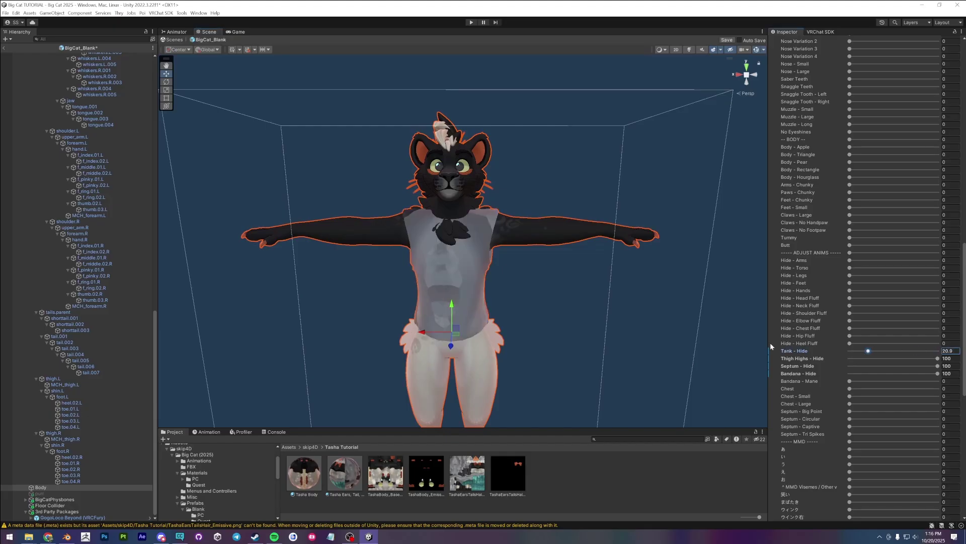
pyautogui.moveTo(932, 358); pyautogui.dragTo(842, 368)
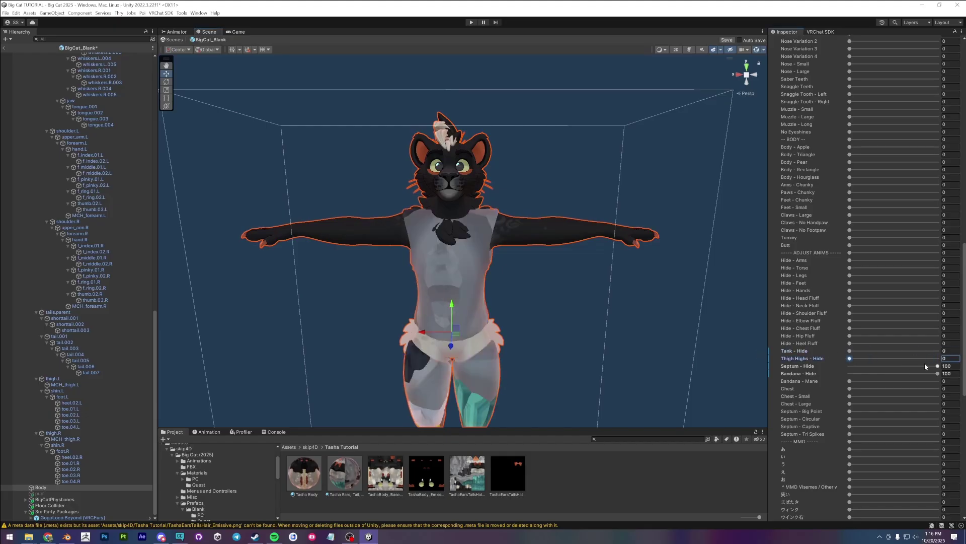
pyautogui.moveTo(925, 366); pyautogui.dragTo(849, 366)
pyautogui.moveTo(906, 373); pyautogui.dragTo(904, 374)
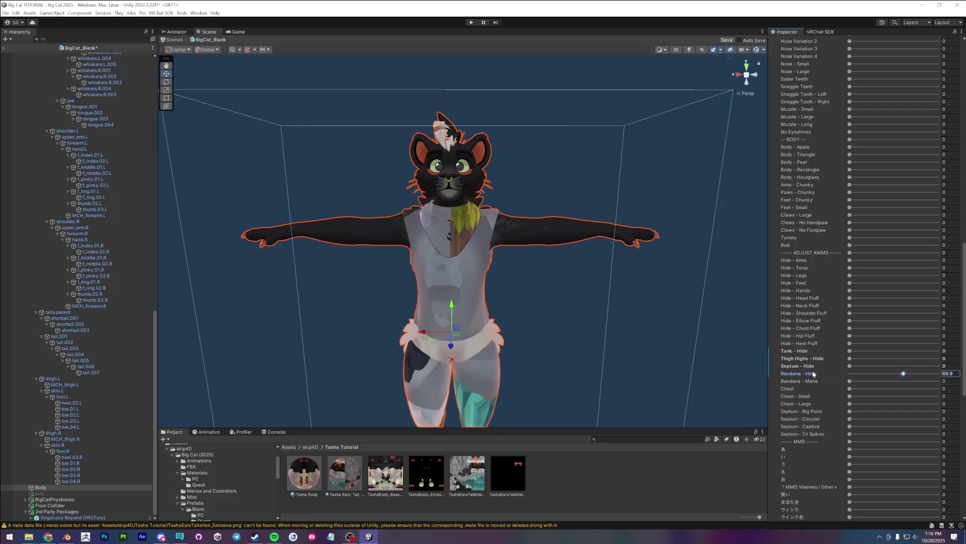
pyautogui.moveTo(813, 373); pyautogui.dragTo(777, 375)
# Step: Frame the whole avatar and search the Project window for 'access'
pyautogui.keyDown('alt'); pyautogui.moveTo(361, 362); pyautogui.dragTo(524, 364); pyautogui.keyUp('alt')
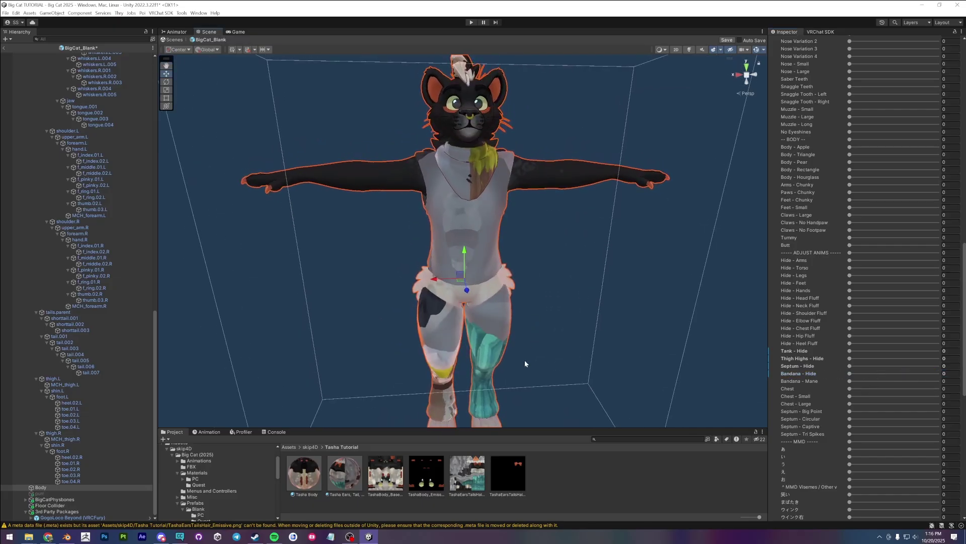
pyautogui.scroll(-5, 524, 364)
pyautogui.moveTo(582, 349); pyautogui.dragTo(549, 345, button='middle')
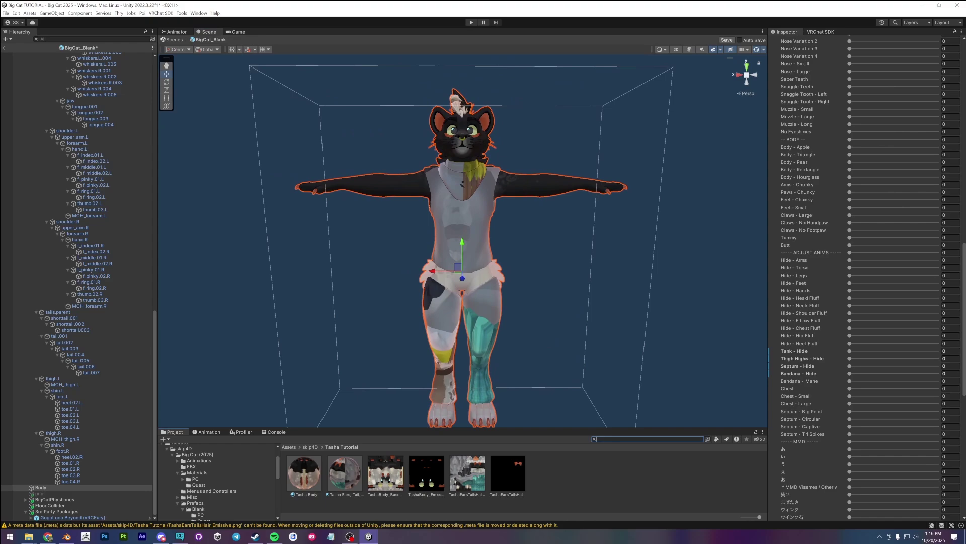
pyautogui.write('access')
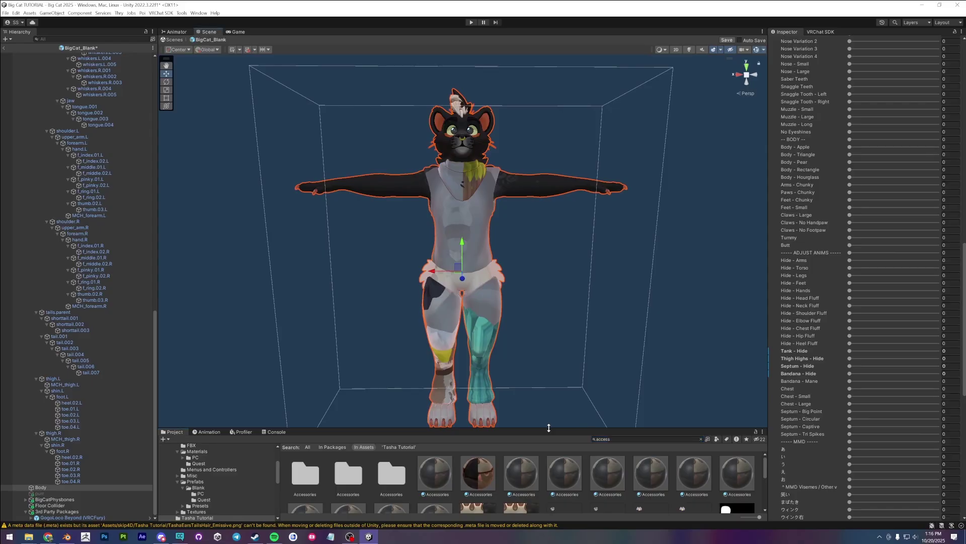
# Step: Apply the Accessories material to the avatar's clothing and save the prefab with Ctrl+S
pyautogui.moveTo(550, 427); pyautogui.dragTo(550, 415)
pyautogui.moveTo(478, 460); pyautogui.dragTo(475, 187)
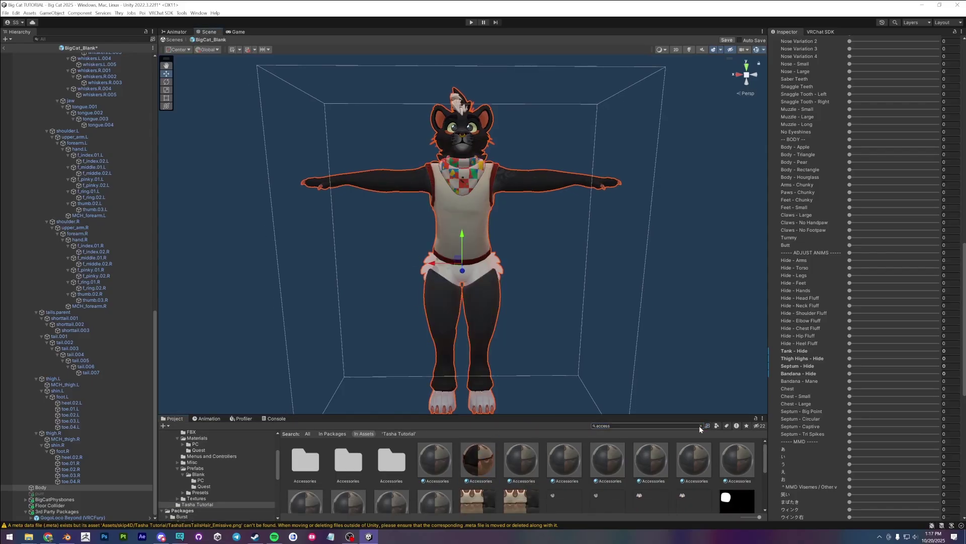
pyautogui.hotkey('ctrl', 's')
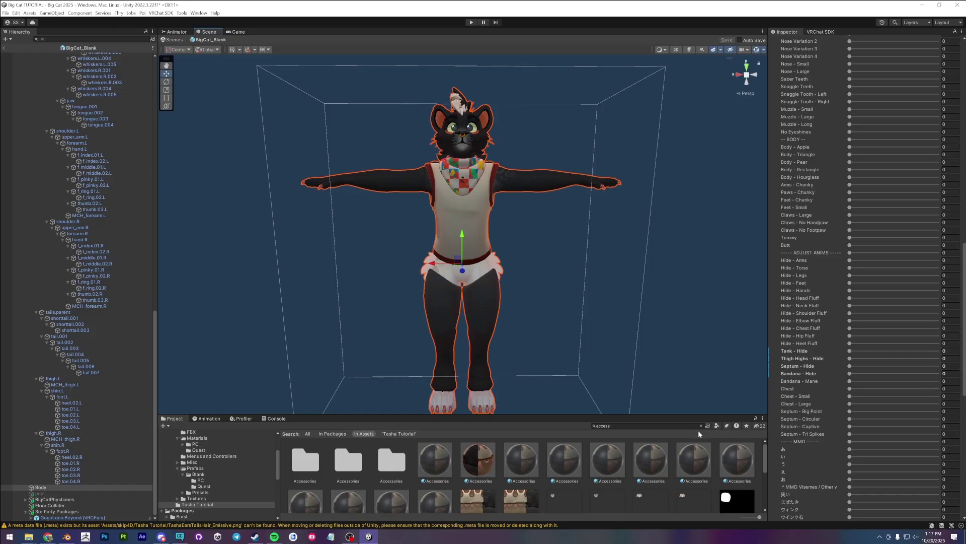
pyautogui.click(700, 425)
pyautogui.moveTo(596, 282); pyautogui.dragTo(585, 313, button='right')
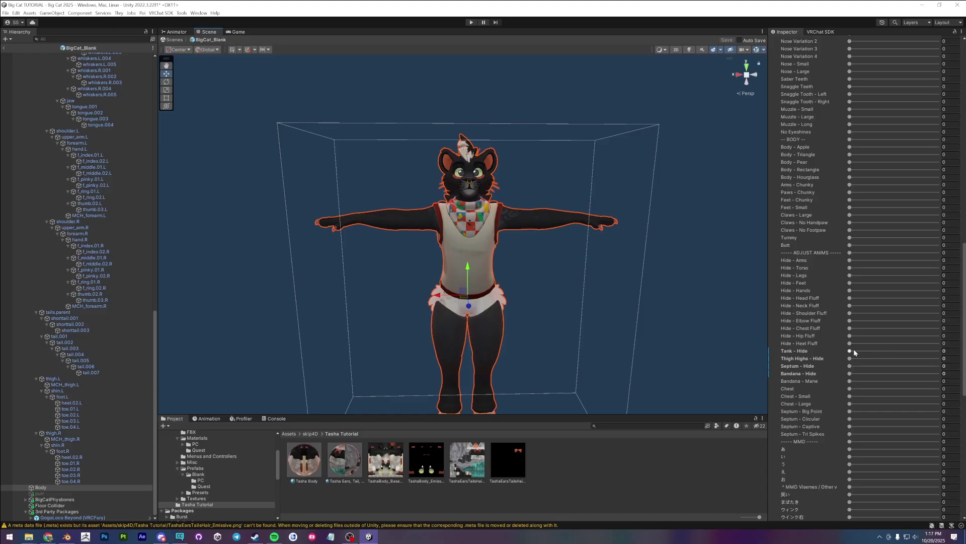
# Step: Return the Tank, Thigh Highs, Septum and Bandana hide shapes to 100 and deselect the avatar
pyautogui.moveTo(850, 352); pyautogui.dragTo(958, 366)
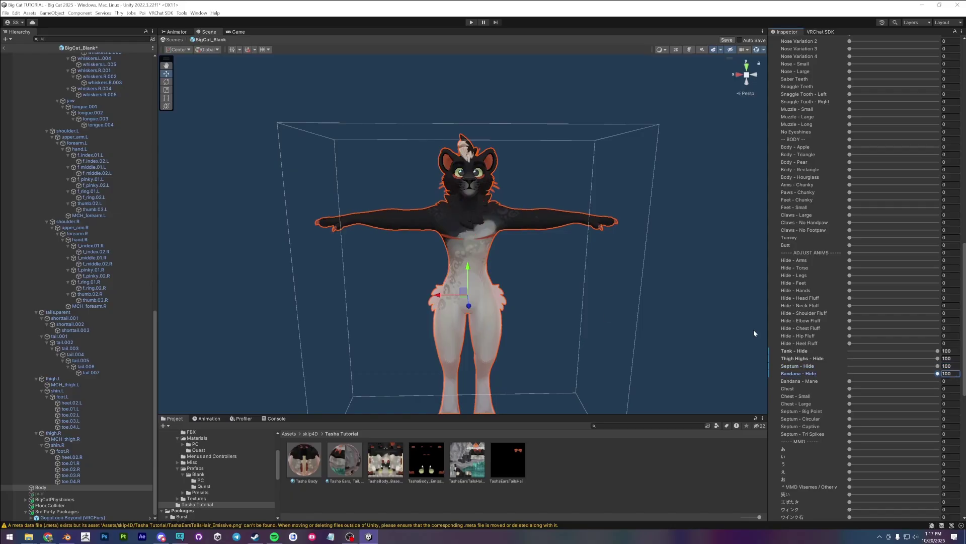
pyautogui.click(547, 301)
pyautogui.keyDown('alt'); pyautogui.moveTo(547, 302); pyautogui.dragTo(668, 314); pyautogui.keyUp('alt')
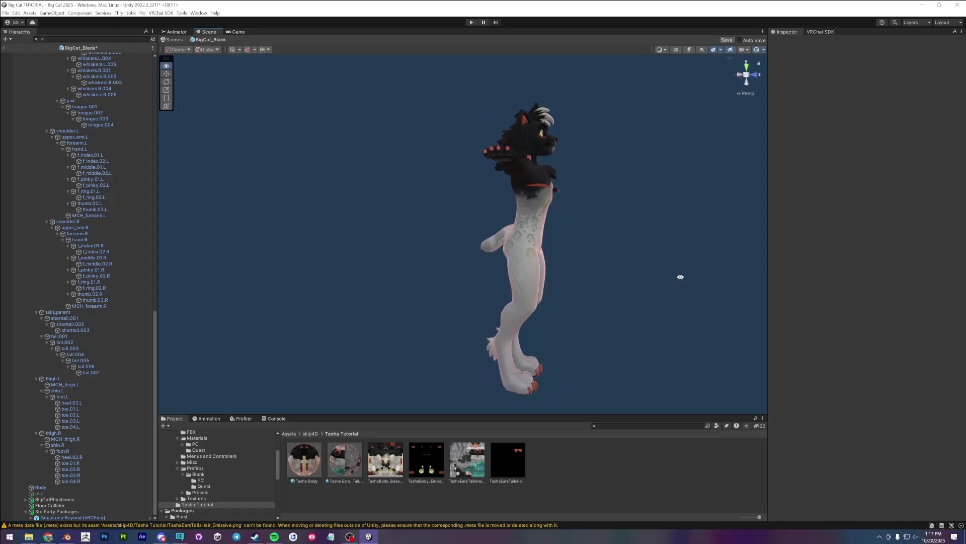
pyautogui.keyDown('alt'); pyautogui.moveTo(679, 276); pyautogui.dragTo(537, 299); pyautogui.keyUp('alt')
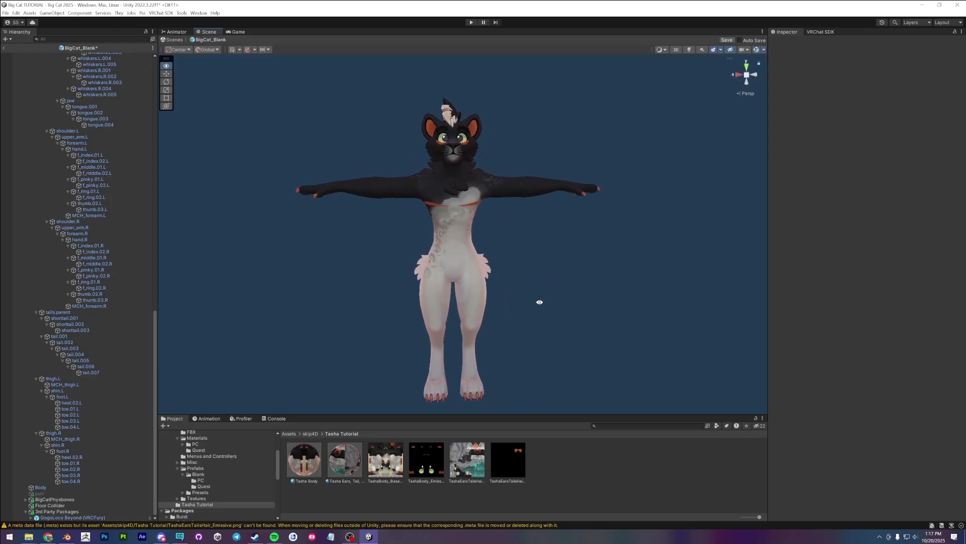
pyautogui.keyDown('alt'); pyautogui.moveTo(487, 245); pyautogui.dragTo(492, 246); pyautogui.keyUp('alt')
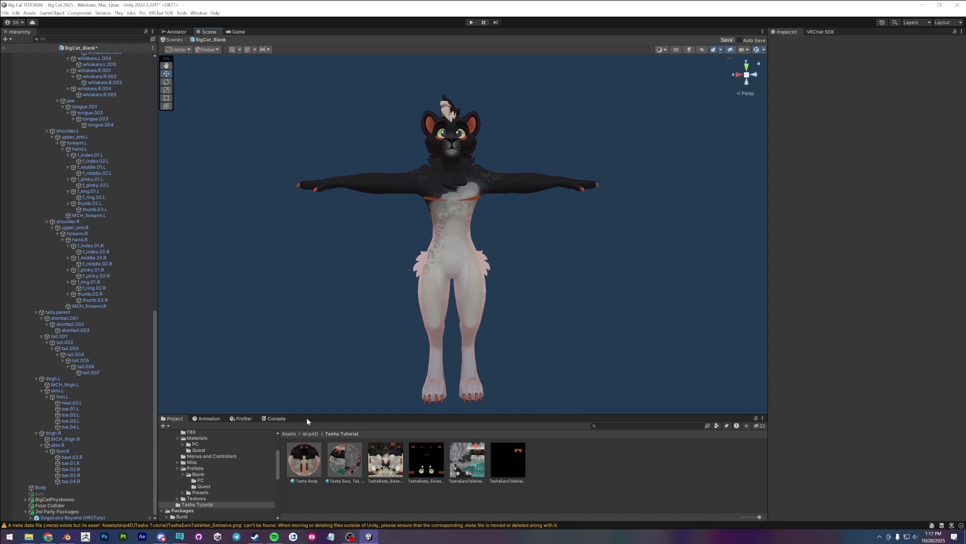
pyautogui.moveTo(307, 420); pyautogui.dragTo(307, 427)
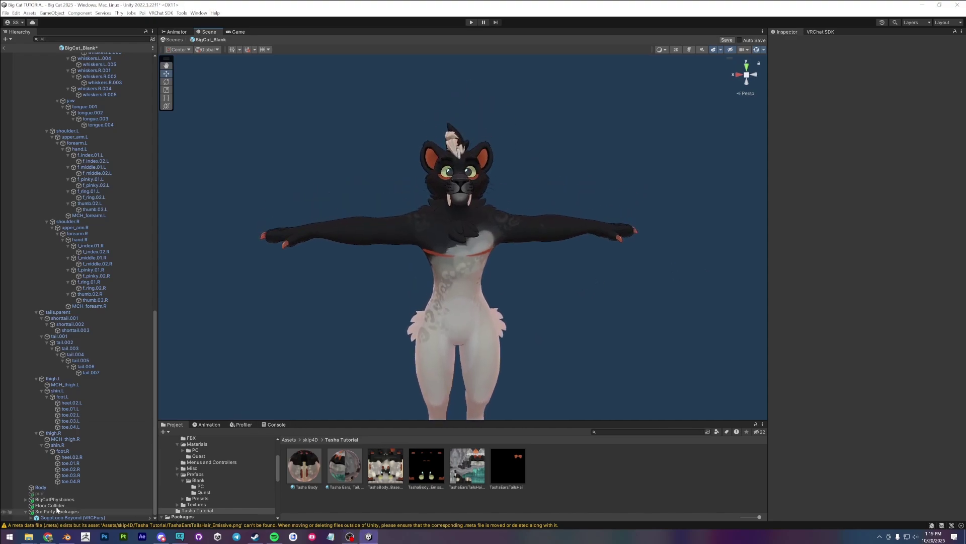
# Step: Select Body and review its custom blend shapes, such as Saber Teeth and Claws - Large at 100
pyautogui.click(40, 488)
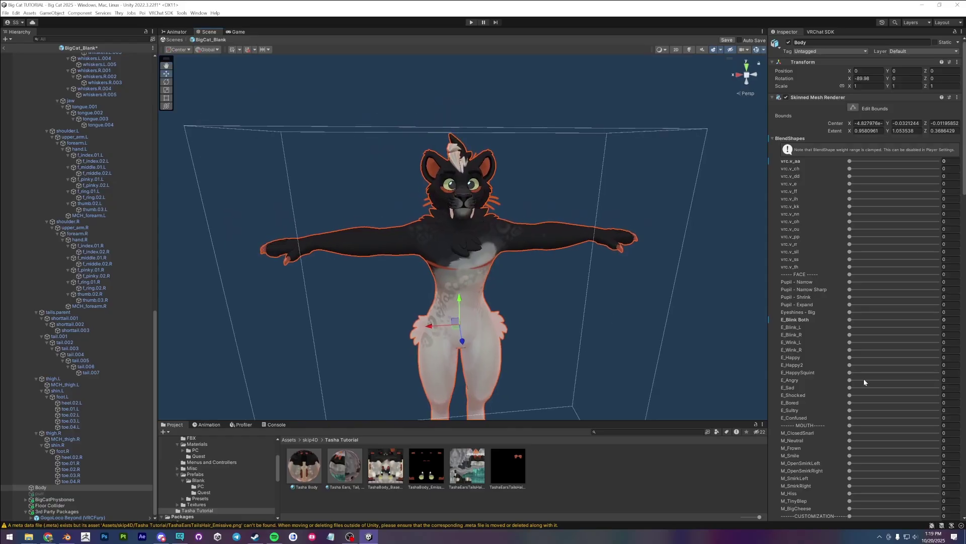
pyautogui.scroll(-3, 865, 380)
pyautogui.scroll(-5, 867, 383)
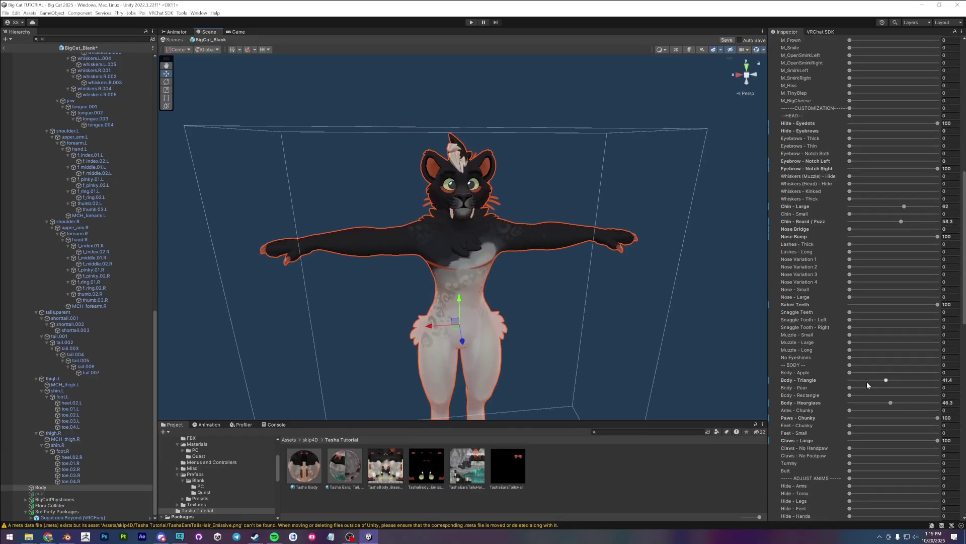
pyautogui.keyDown('alt'); pyautogui.moveTo(358, 300); pyautogui.dragTo(494, 275); pyautogui.keyUp('alt')
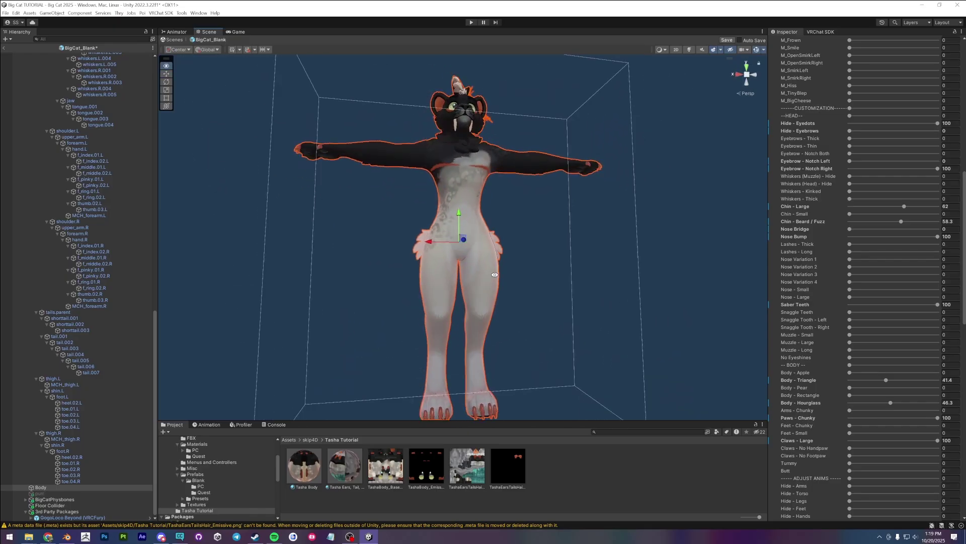
pyautogui.moveTo(542, 234); pyautogui.dragTo(503, 293, button='middle')
# Step: Exit prefab editing to the Big Cat 2025 scene, framing the avatar and tutorial sign, and open VRChat SDK
pyautogui.click(4, 49)
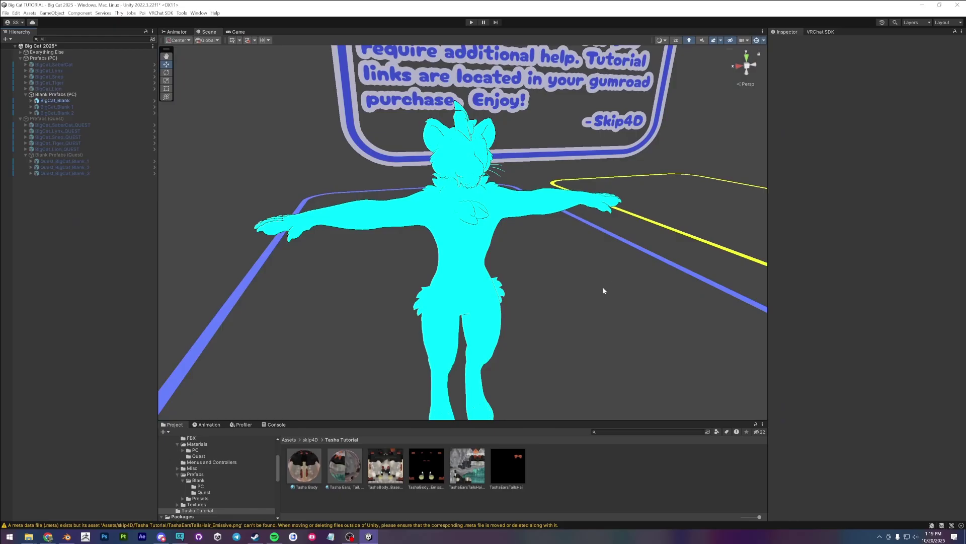
pyautogui.scroll(3, 539, 326)
pyautogui.moveTo(538, 297); pyautogui.dragTo(544, 325, button='middle')
pyautogui.moveTo(548, 286)
pyautogui.keyDown('alt'); pyautogui.mouseDown()
pyautogui.moveTo(554, 258)
pyautogui.moveTo(257, 287)
pyautogui.moveTo(582, 278)
pyautogui.moveTo(550, 278)
pyautogui.mouseUp(); pyautogui.keyUp('alt')
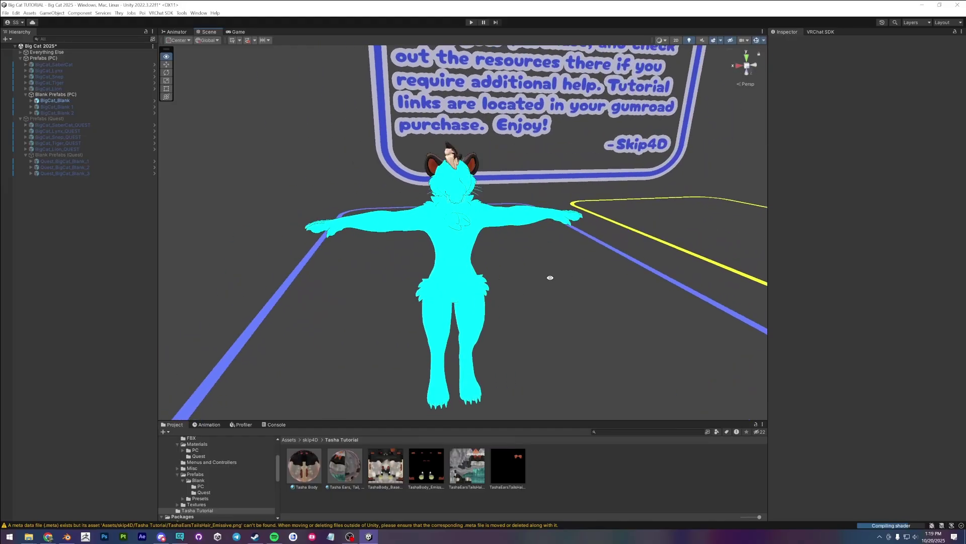
pyautogui.click(821, 32)
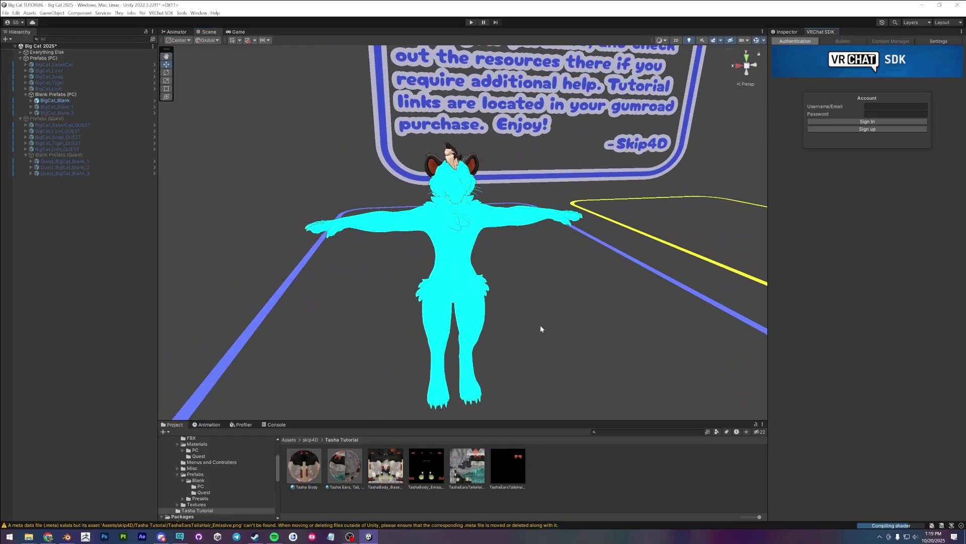
# Step: Orbit and zoom the Scene view to check BigCat_Blank from the side
pyautogui.moveTo(540, 324); pyautogui.dragTo(554, 271, button='middle')
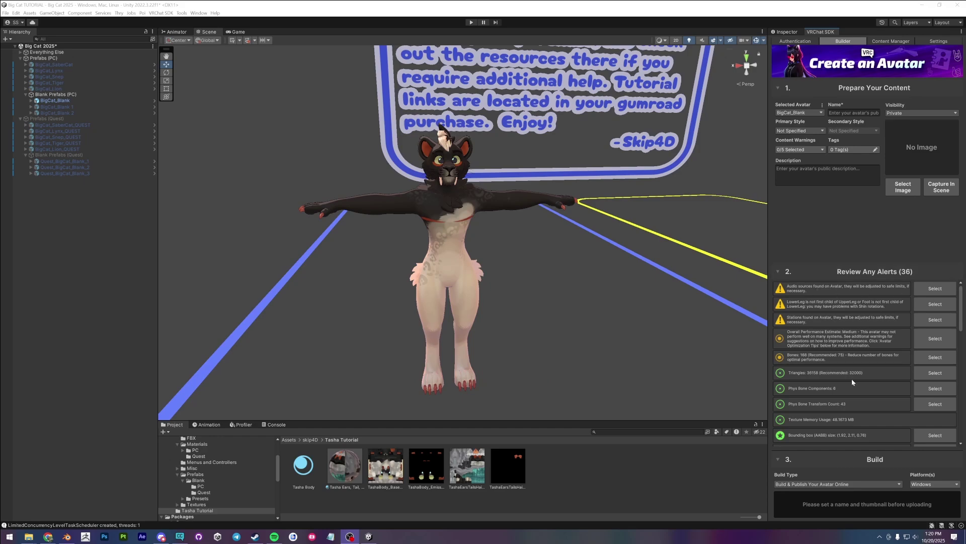
pyautogui.scroll(-3, 852, 378)
pyautogui.scroll(3, 823, 428)
pyautogui.scroll(-1, 829, 416)
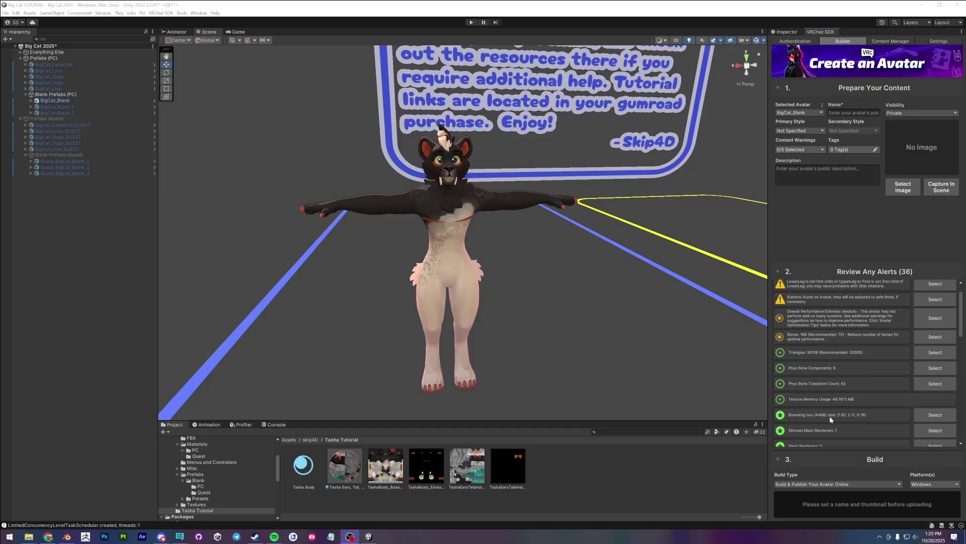
pyautogui.scroll(1, 830, 416)
pyautogui.keyDown('alt'); pyautogui.moveTo(465, 278); pyautogui.dragTo(447, 262); pyautogui.keyUp('alt')
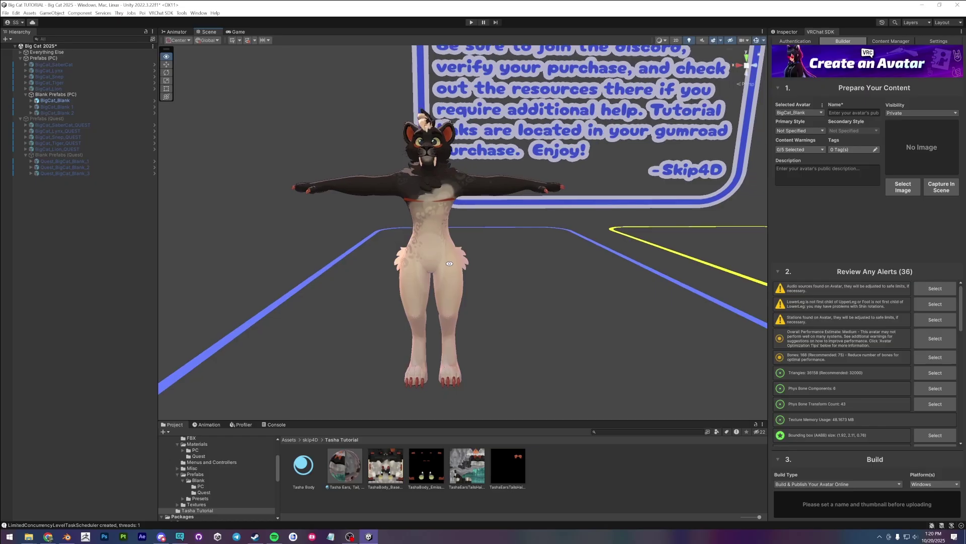
pyautogui.moveTo(450, 263)
pyautogui.keyDown('alt'); pyautogui.mouseDown(button='right')
pyautogui.moveTo(464, 278)
pyautogui.moveTo(402, 277)
pyautogui.moveTo(539, 289)
pyautogui.moveTo(419, 285)
pyautogui.moveTo(502, 304)
pyautogui.moveTo(434, 253)
pyautogui.mouseUp(button='right'); pyautogui.keyUp('alt')
pyautogui.keyDown('alt'); pyautogui.moveTo(434, 252); pyautogui.dragTo(397, 260); pyautogui.keyUp('alt')
pyautogui.moveTo(397, 260); pyautogui.dragTo(446, 261, button='middle')
pyautogui.keyDown('alt'); pyautogui.moveTo(447, 260); pyautogui.dragTo(579, 254); pyautogui.keyUp('alt')
pyautogui.moveTo(578, 254); pyautogui.dragTo(387, 269, button='middle')
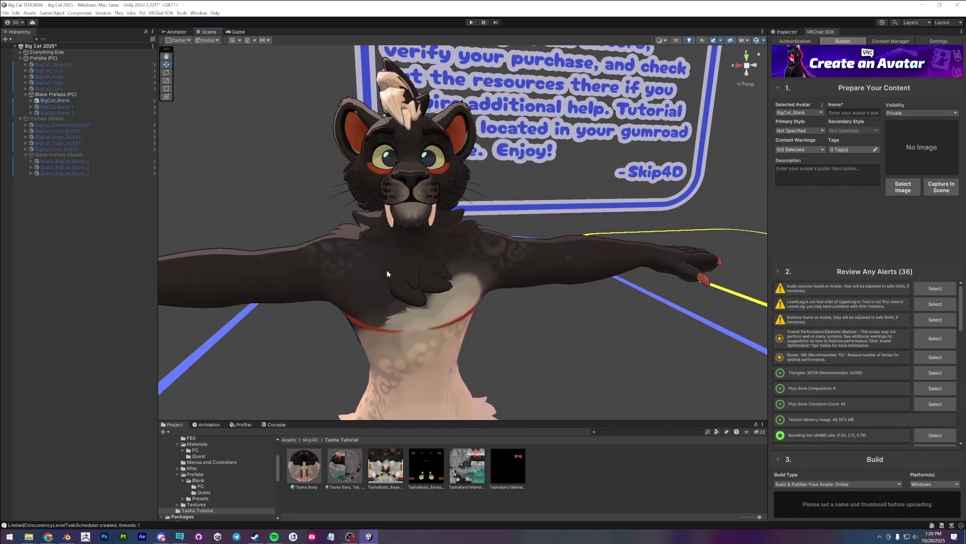
pyautogui.scroll(3, 387, 269)
pyautogui.scroll(-4, 403, 277)
pyautogui.moveTo(432, 292)
pyautogui.keyDown('alt'); pyautogui.mouseDown()
pyautogui.moveTo(517, 187)
pyautogui.moveTo(442, 295)
pyautogui.mouseUp(); pyautogui.keyUp('alt')
pyautogui.scroll(-2, 441, 294)
pyautogui.scroll(5, 442, 295)
pyautogui.scroll(-5, 442, 295)
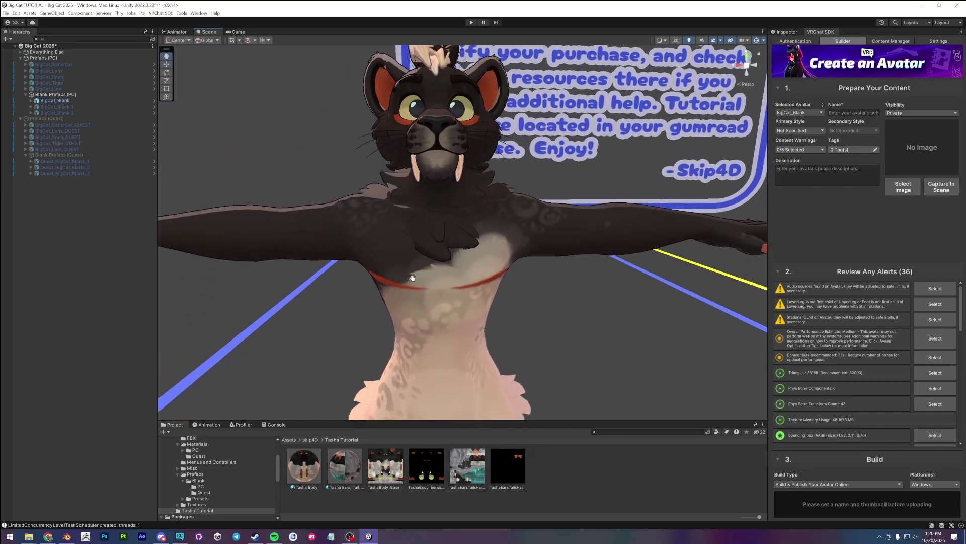
pyautogui.keyDown('alt'); pyautogui.moveTo(442, 295); pyautogui.dragTo(458, 258); pyautogui.keyUp('alt')
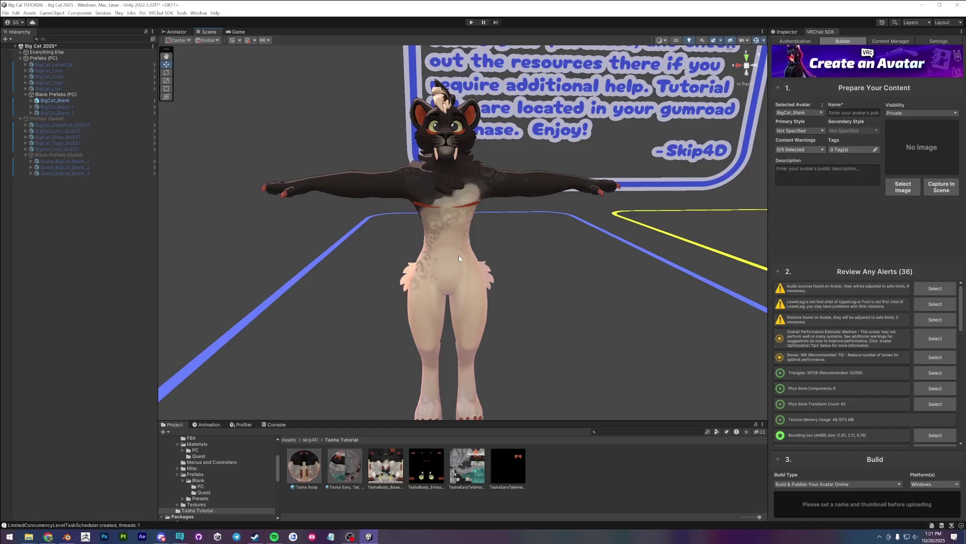
pyautogui.keyDown('alt'); pyautogui.moveTo(461, 252); pyautogui.dragTo(431, 247); pyautogui.keyUp('alt')
pyautogui.scroll(6, 551, 233)
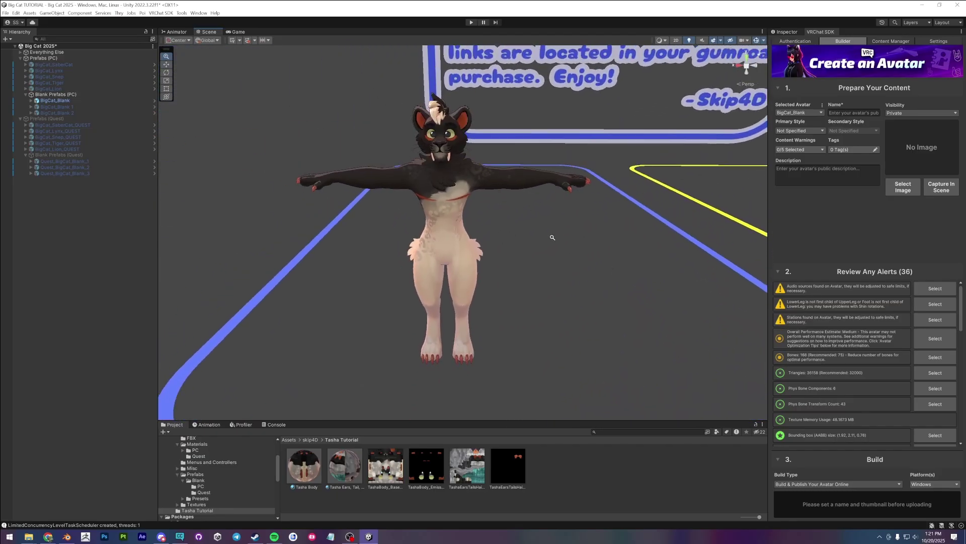
pyautogui.keyDown('alt'); pyautogui.moveTo(753, 274); pyautogui.dragTo(458, 243, button='right'); pyautogui.keyUp('alt')
pyautogui.keyDown('alt'); pyautogui.moveTo(458, 245); pyautogui.dragTo(457, 219); pyautogui.keyUp('alt')
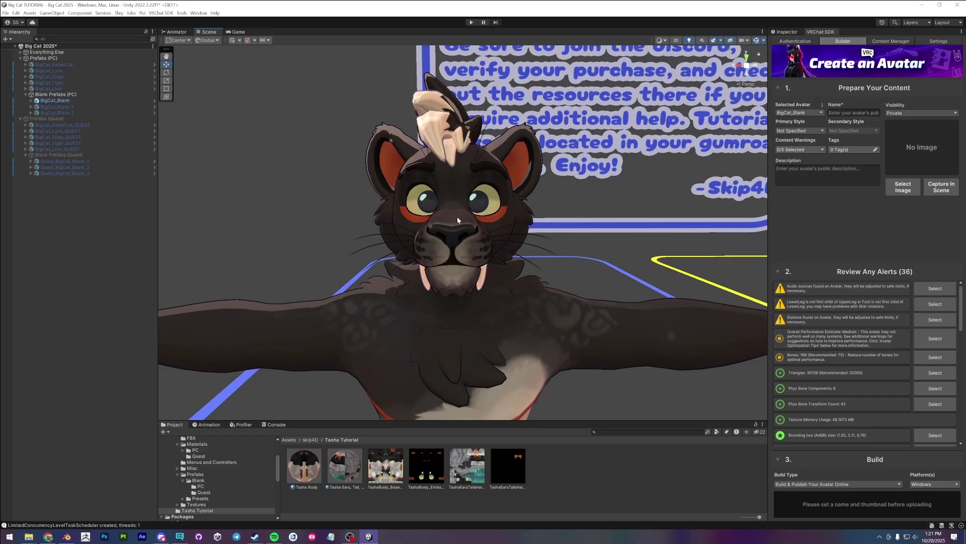
pyautogui.keyDown('alt'); pyautogui.moveTo(457, 220); pyautogui.dragTo(492, 266); pyautogui.keyUp('alt')
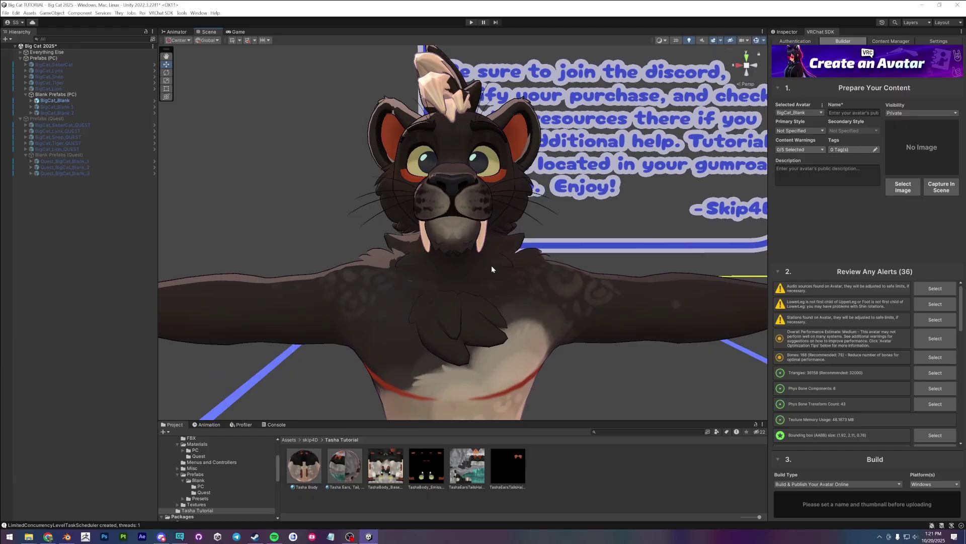